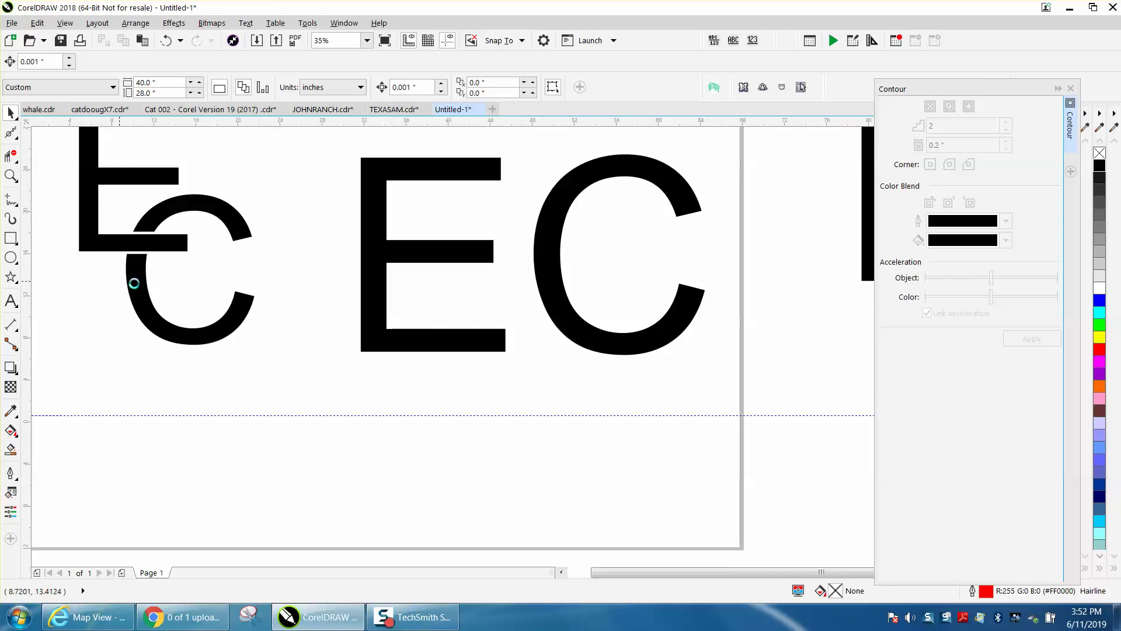
Zoom in on the small overlapping middle EC
scroll(133, 281, "down", 2)
left_click(11, 175)
left_click_drag(96, 181, 240, 327)
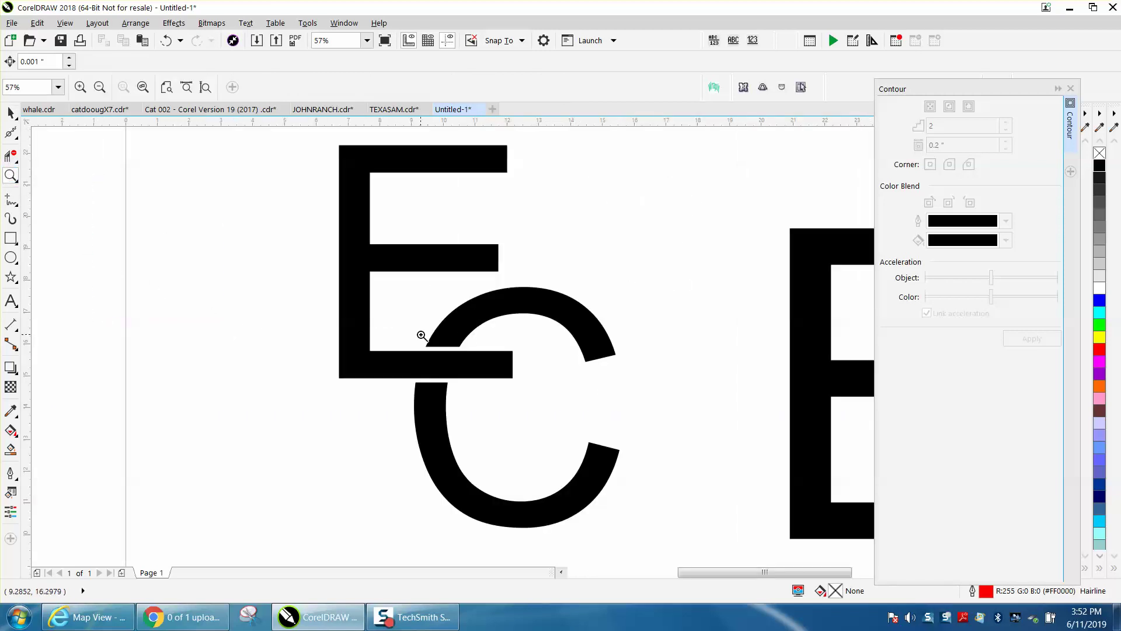
scroll(418, 334, "down", 2)
scroll(409, 333, "down", 2)
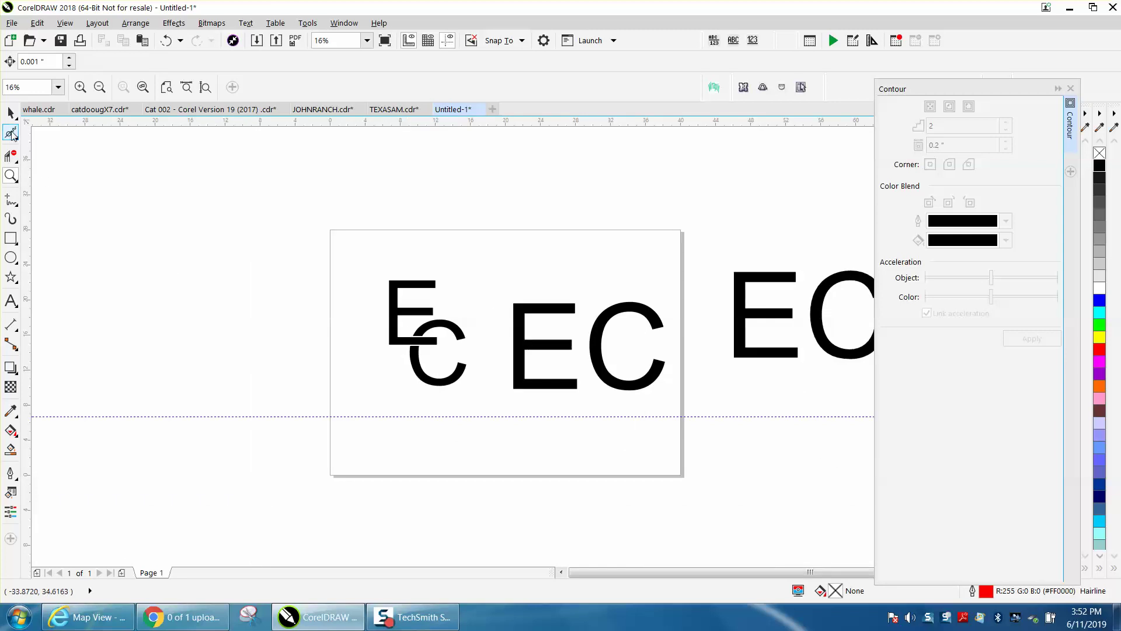
Select both middle EC letters, remove their black fill and give them red outlines
left_click(11, 112)
left_click_drag(664, 398, 672, 403)
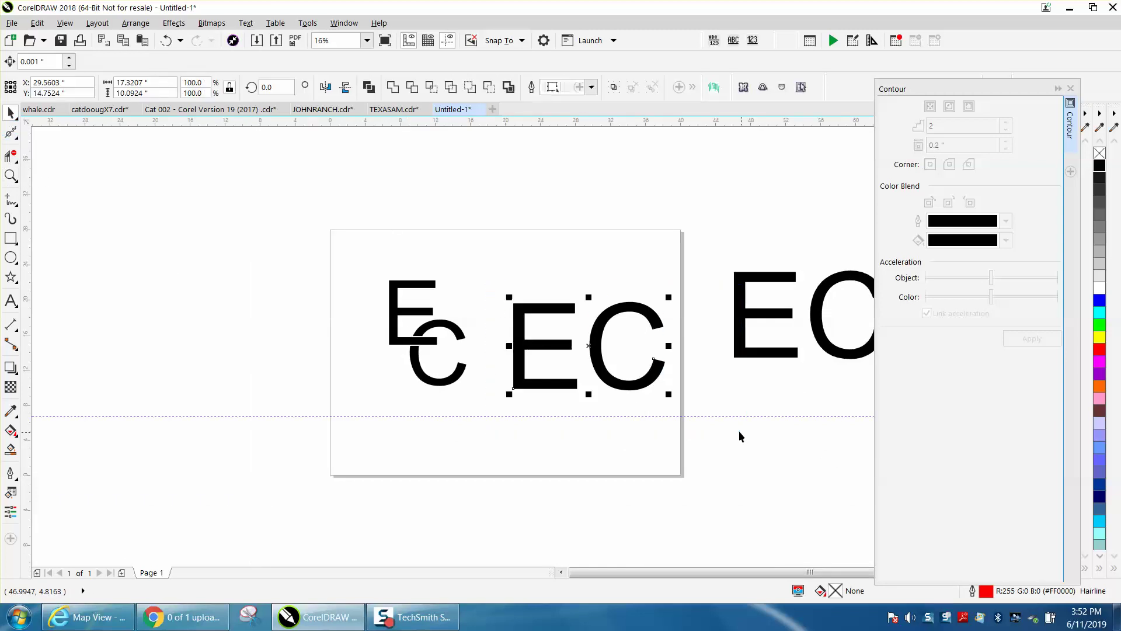
left_click(135, 23)
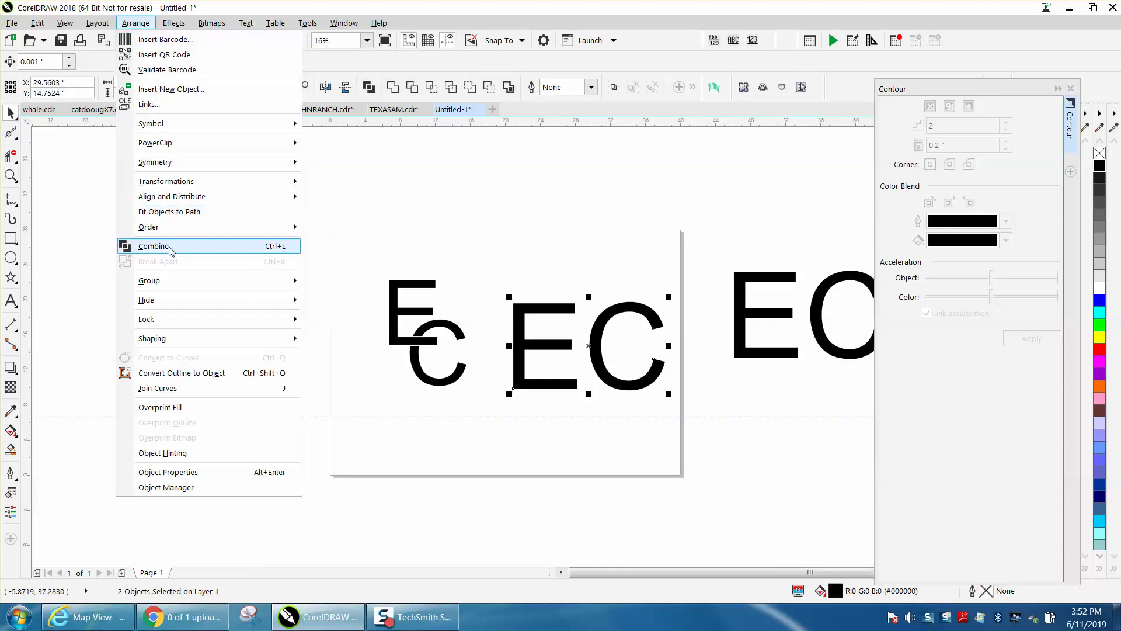
mouse_move(176, 330)
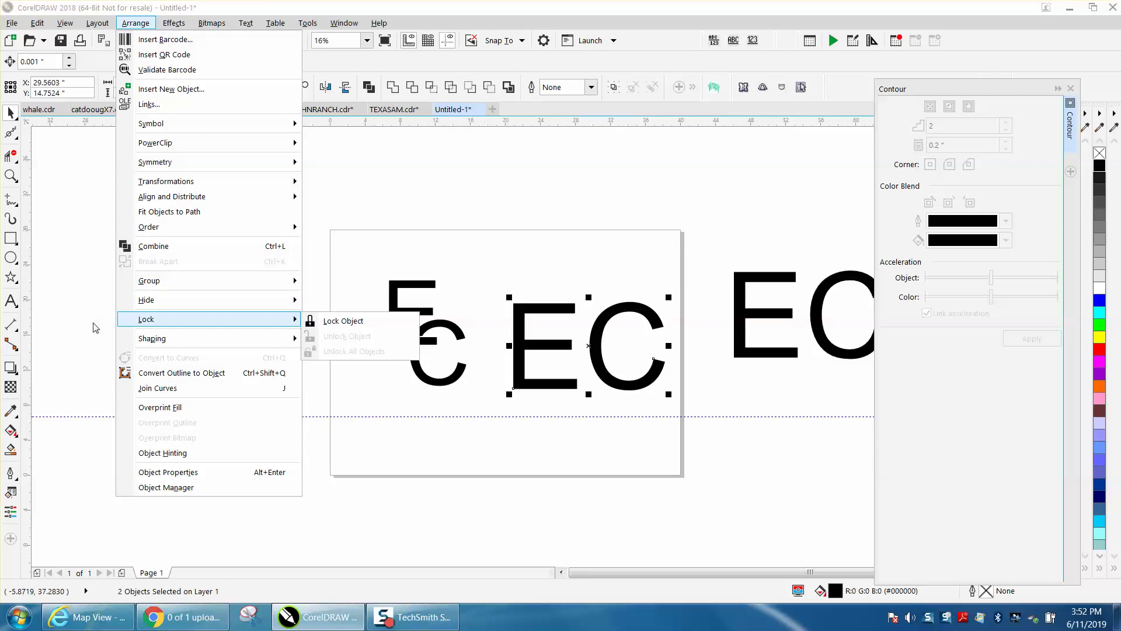
left_click(539, 324)
left_click(543, 307)
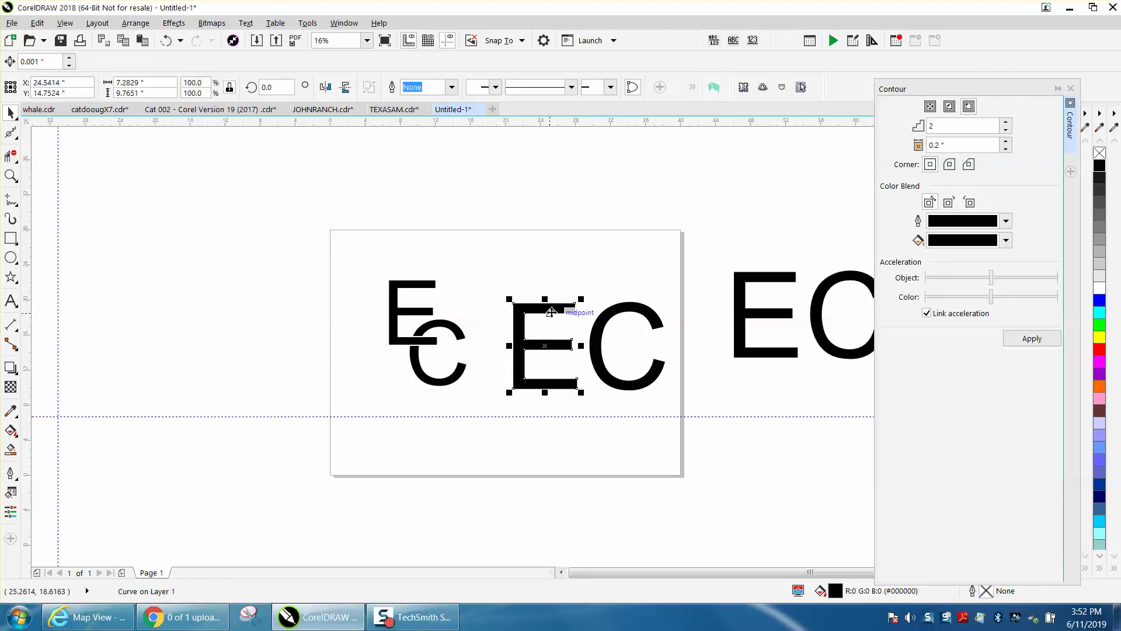
left_click_drag(492, 292, 693, 419)
left_click(1100, 153)
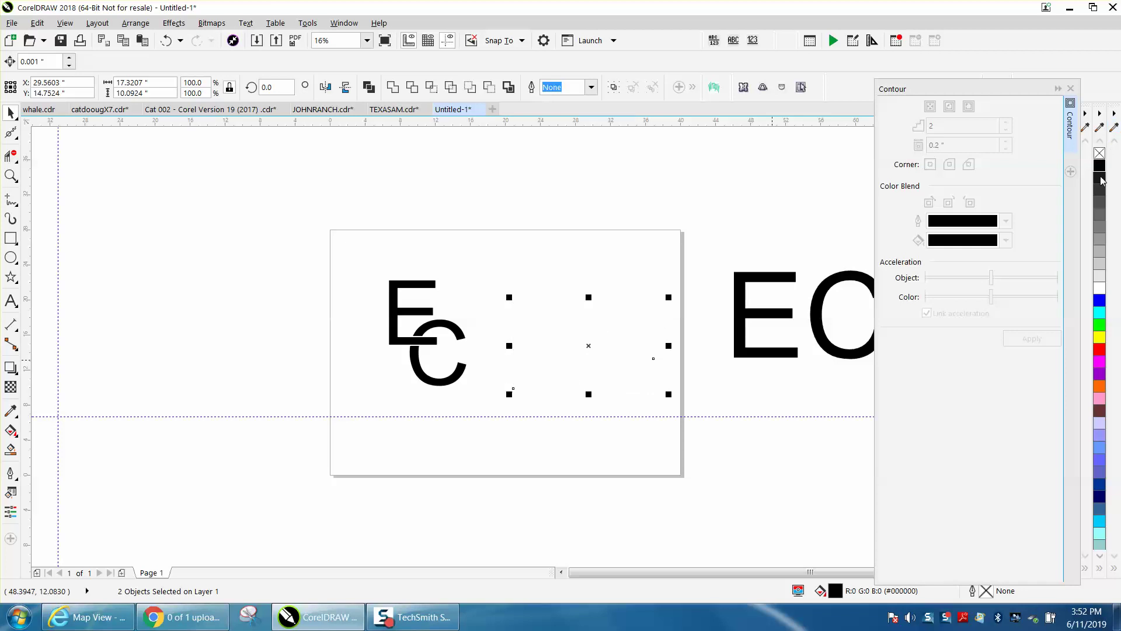
right_click(1100, 349)
left_click(565, 298)
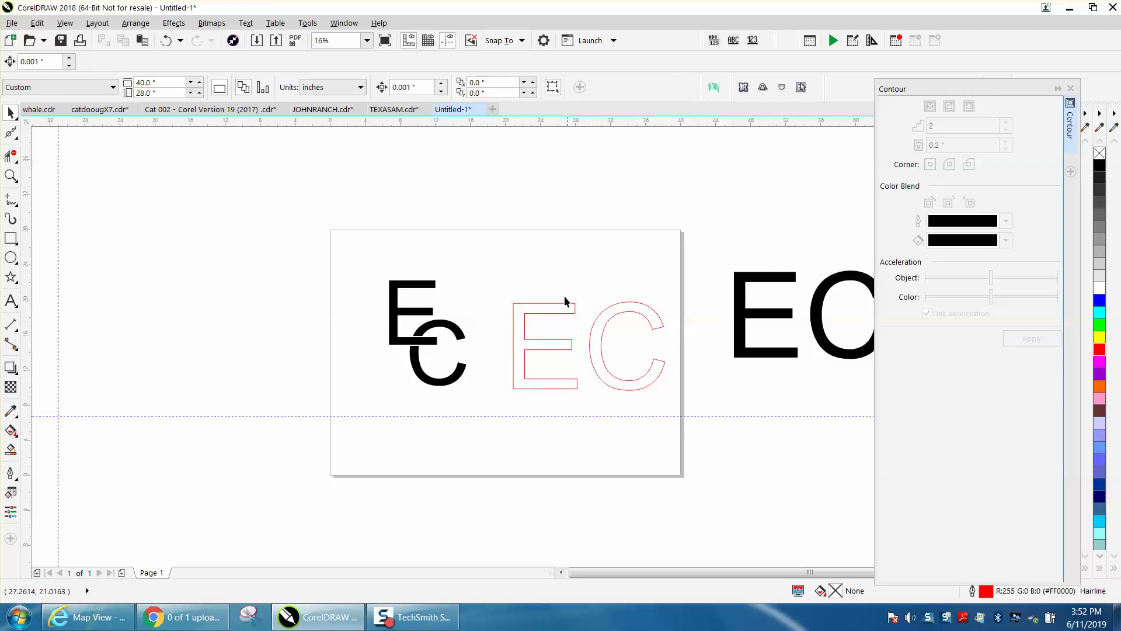
Move the red E up-right over the C and give it a 3-step, 0.2-inch contour
left_click_drag(562, 304, 613, 250)
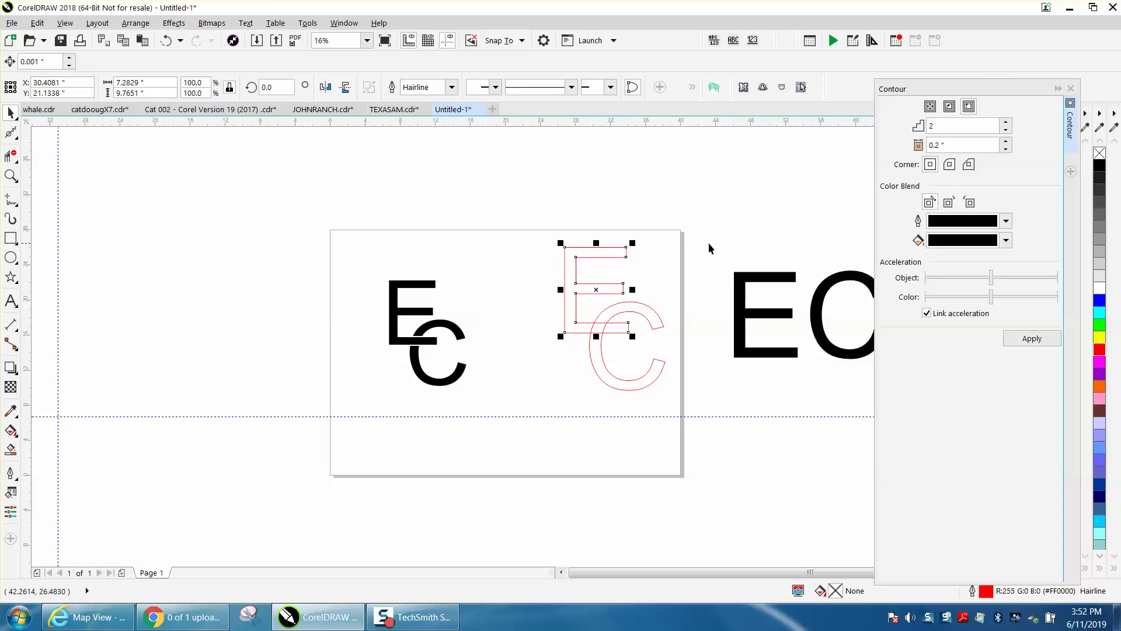
left_click(941, 140)
left_click(1006, 123)
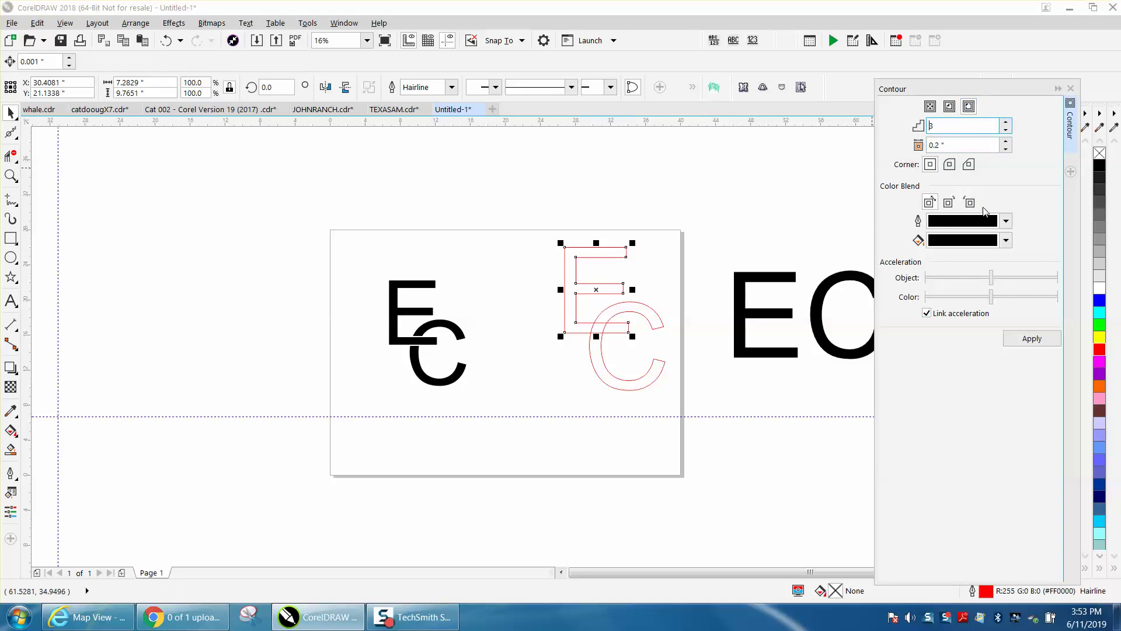
left_click(1036, 342)
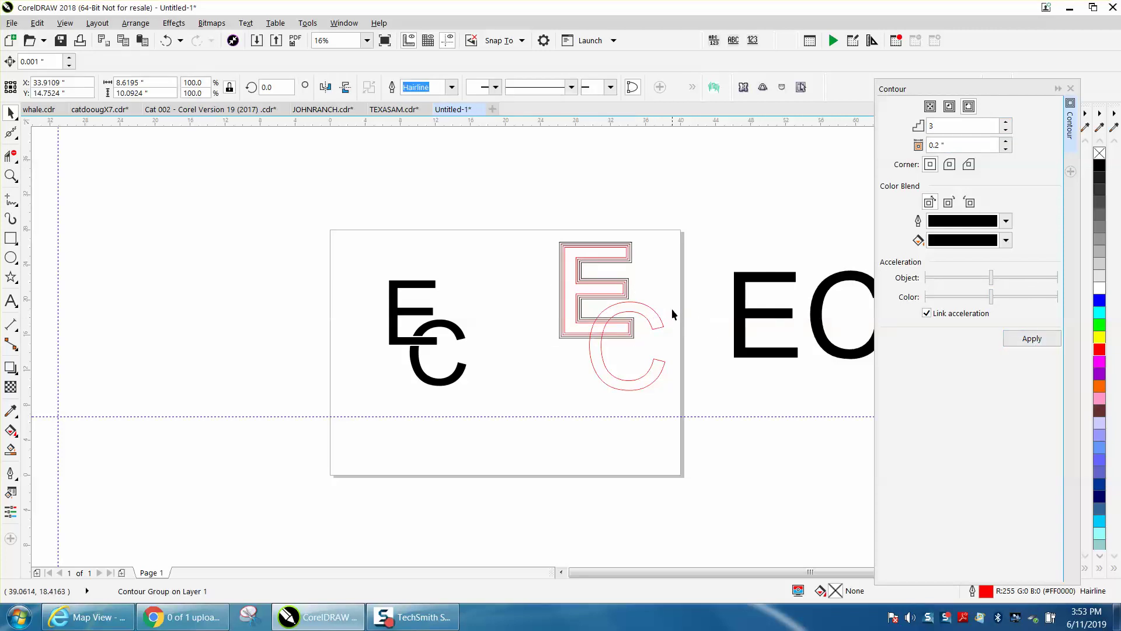
Apply the same 3-step, 0.2-inch contour to the C and zoom in on the pair
left_click(656, 319)
left_click(1033, 338)
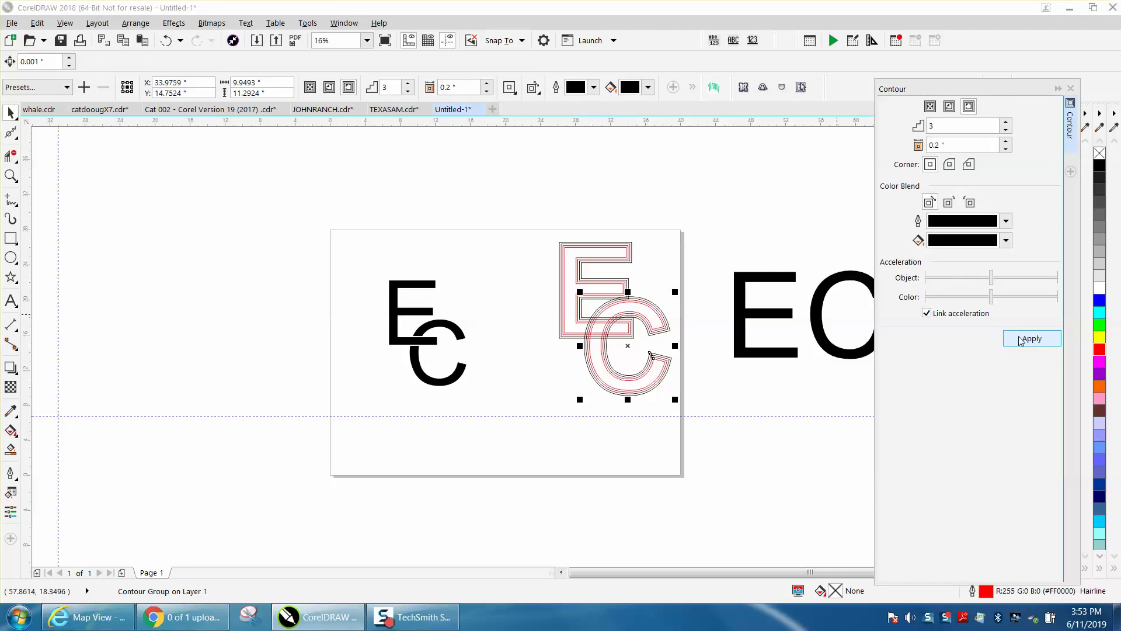
left_click(11, 175)
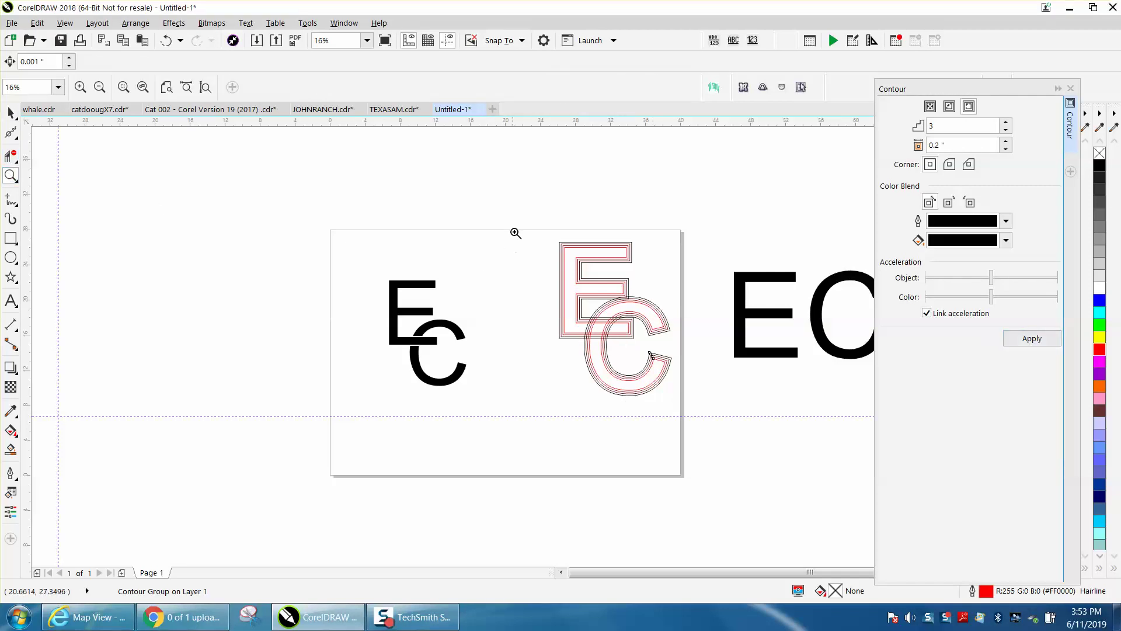
left_click_drag(517, 226, 706, 411)
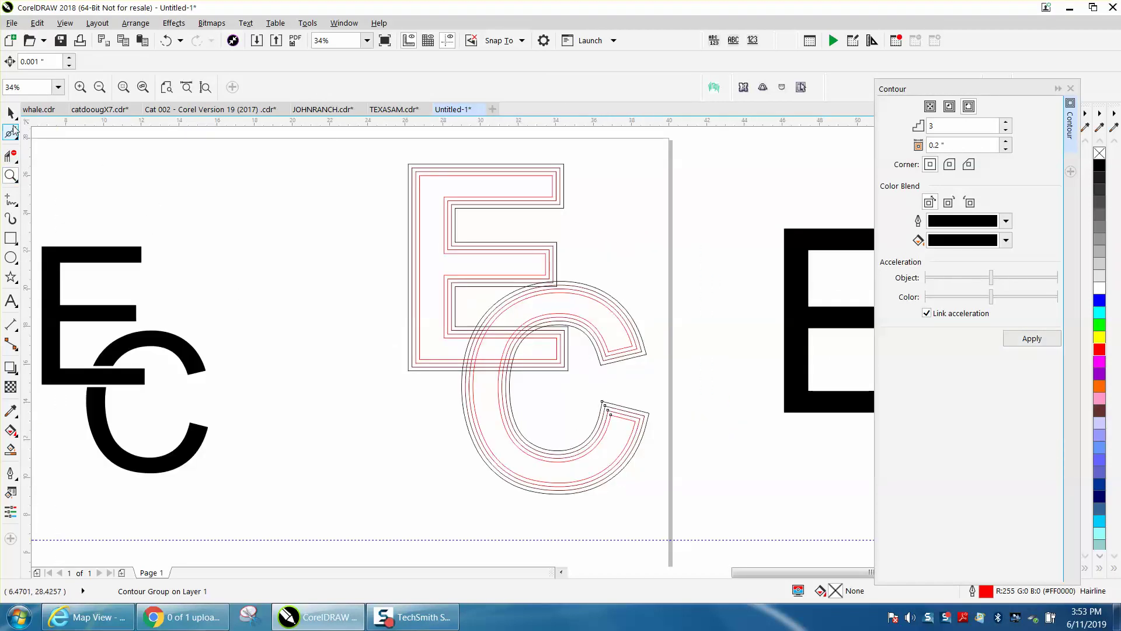
Nudge the contoured C slightly lower so it nestles against the contoured E
left_click(11, 113)
left_click_drag(558, 394, 570, 395)
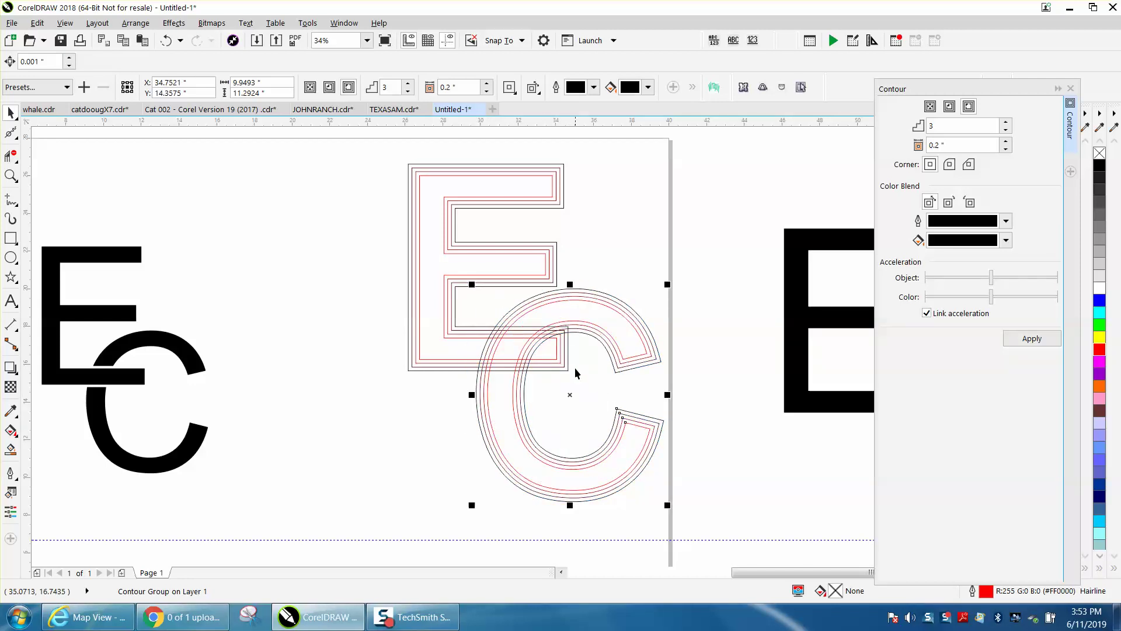
left_click_drag(570, 391, 553, 393)
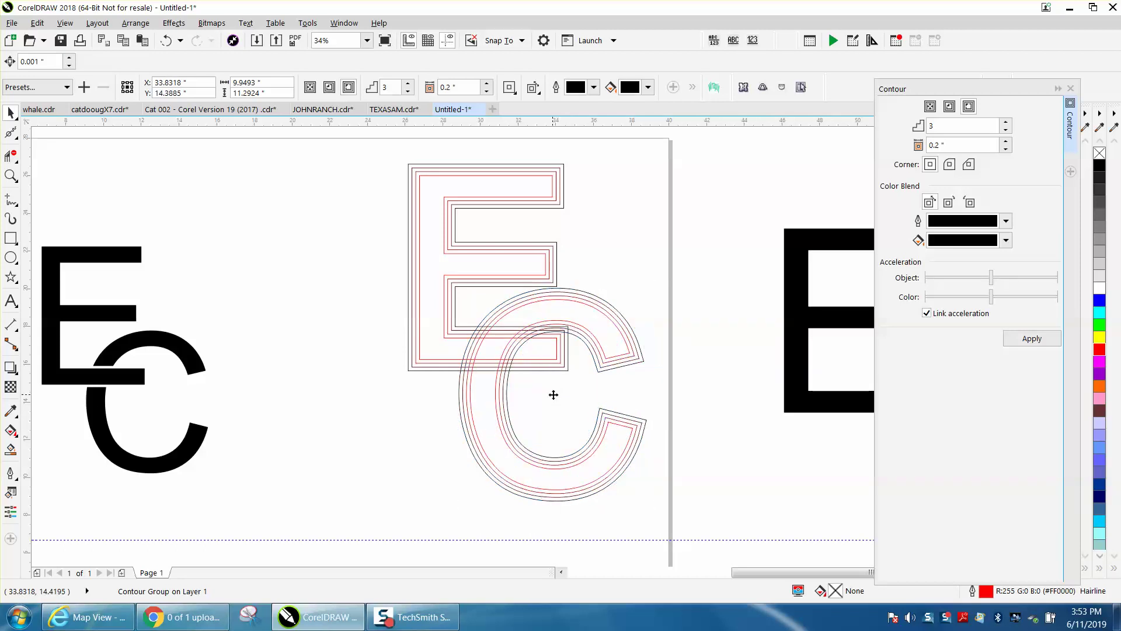
left_click(588, 265)
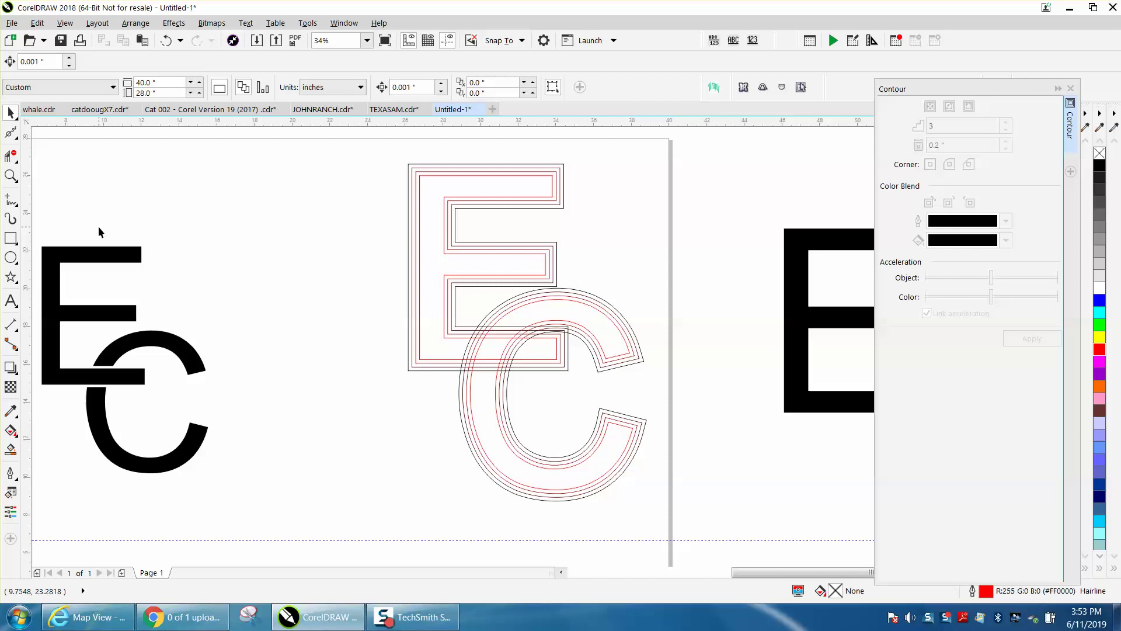
Break the contour groups of the E and C apart into separate curves
key("F10")
left_click_drag(609, 421, 710, 524)
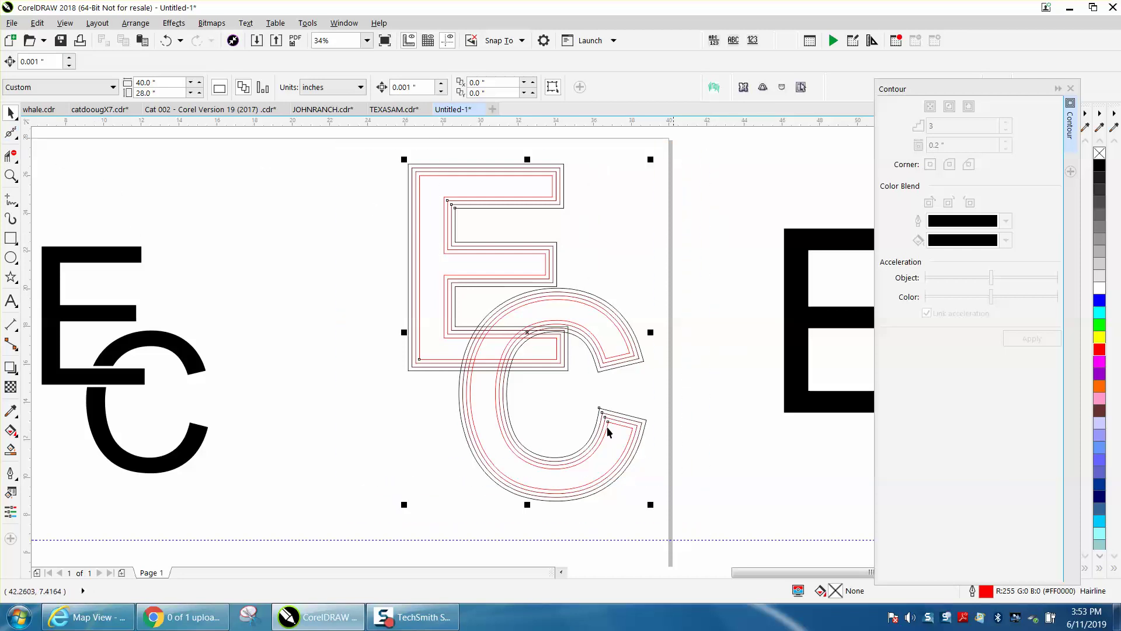
left_click(146, 27)
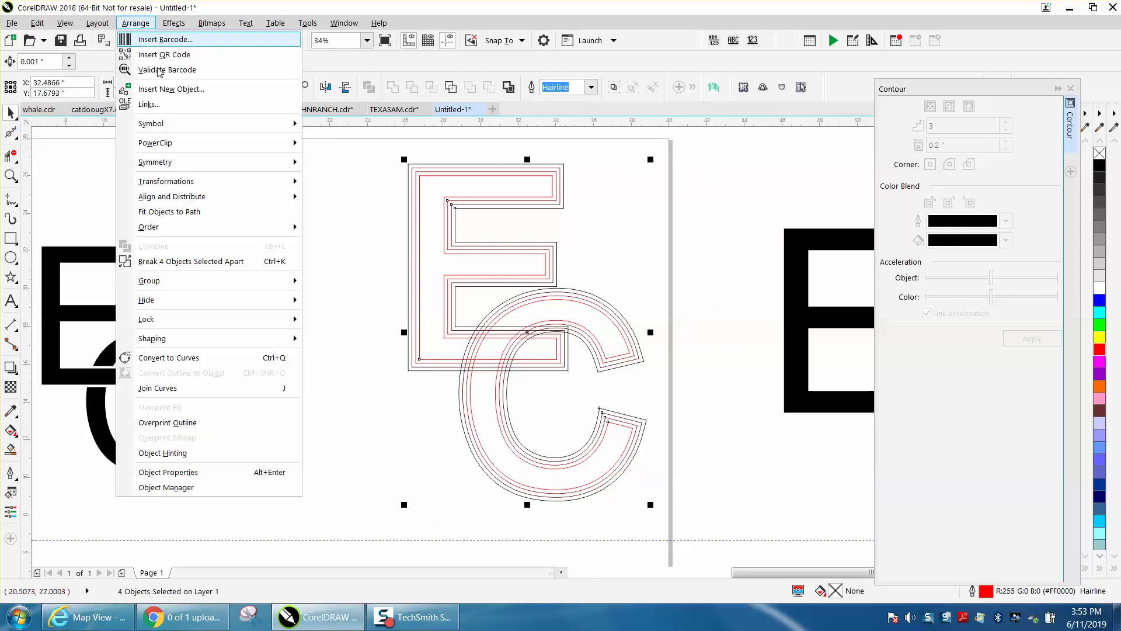
left_click(231, 264)
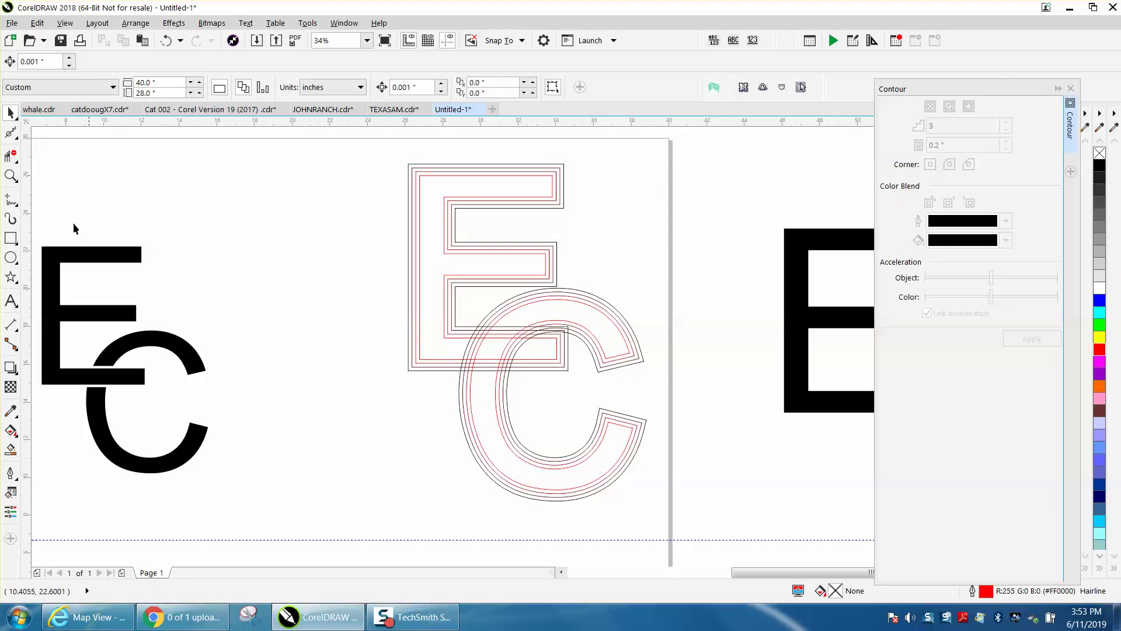
Erase the C's contour lines where they cross the E's bottom bar
left_click(9, 159)
left_click_drag(463, 348, 528, 353)
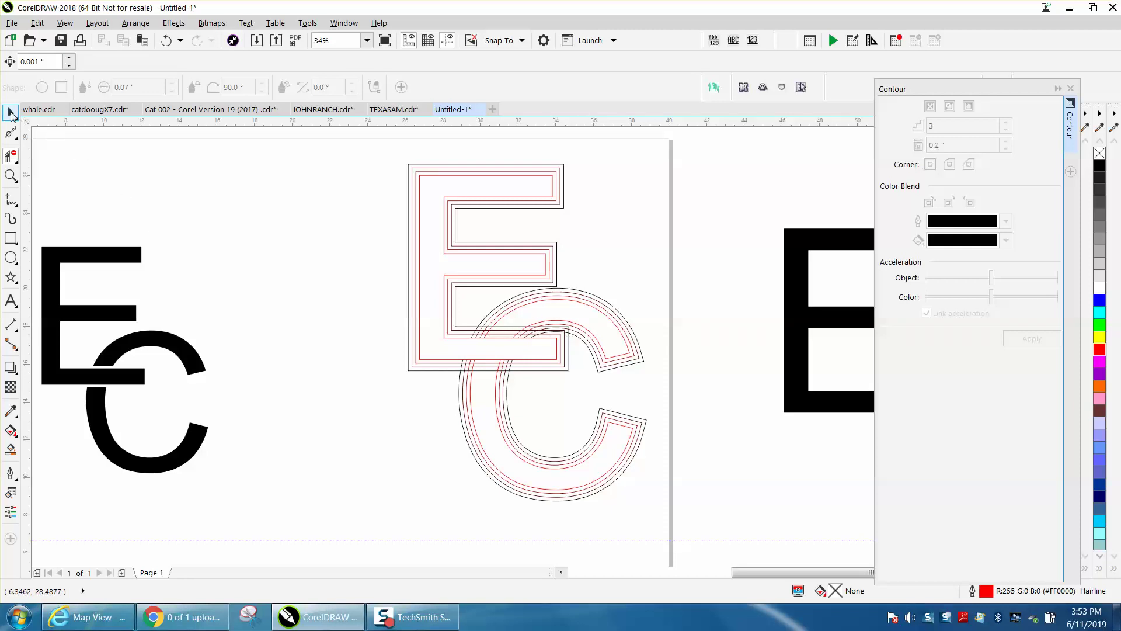
left_click(12, 449)
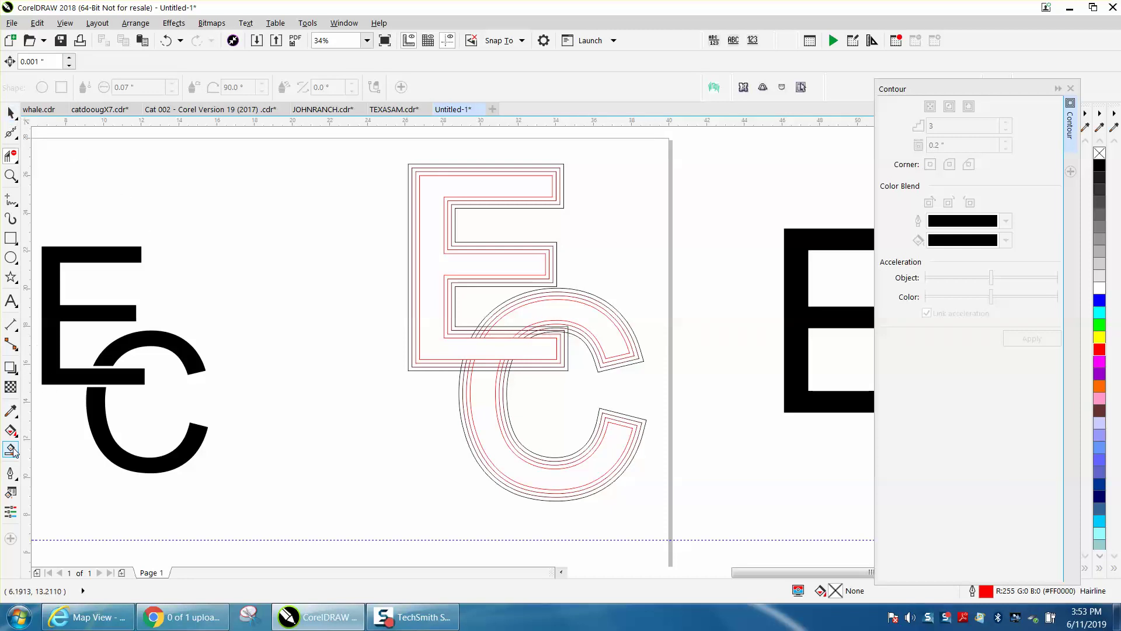
Smart Fill the E's inner area and the C's upper arc and lower body black
left_click(442, 265)
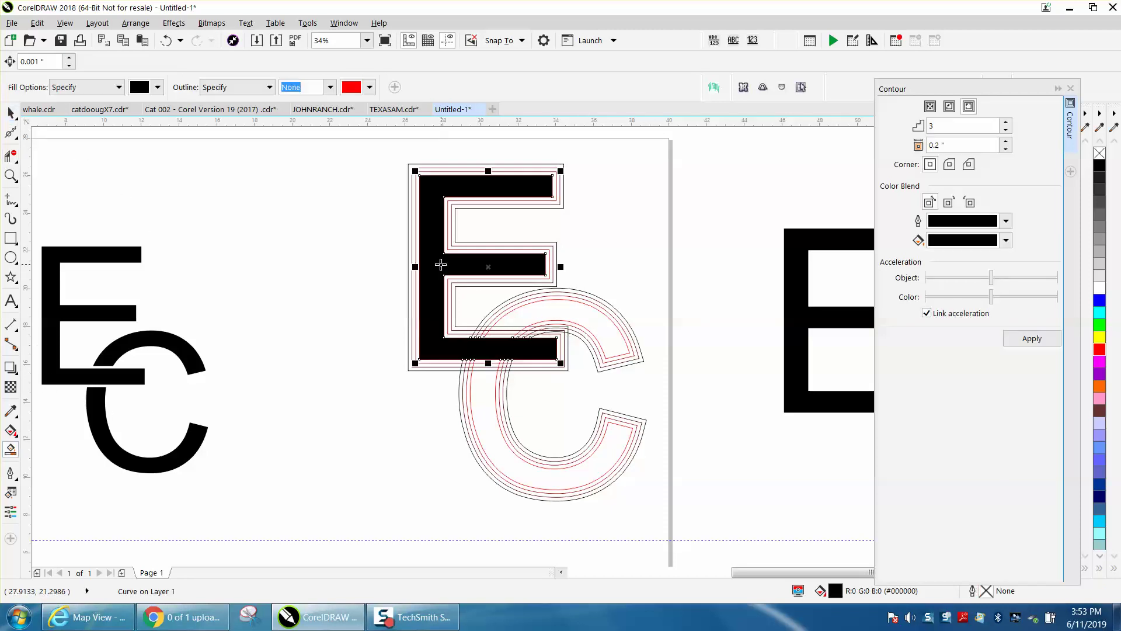
left_click(568, 312)
left_click(489, 400)
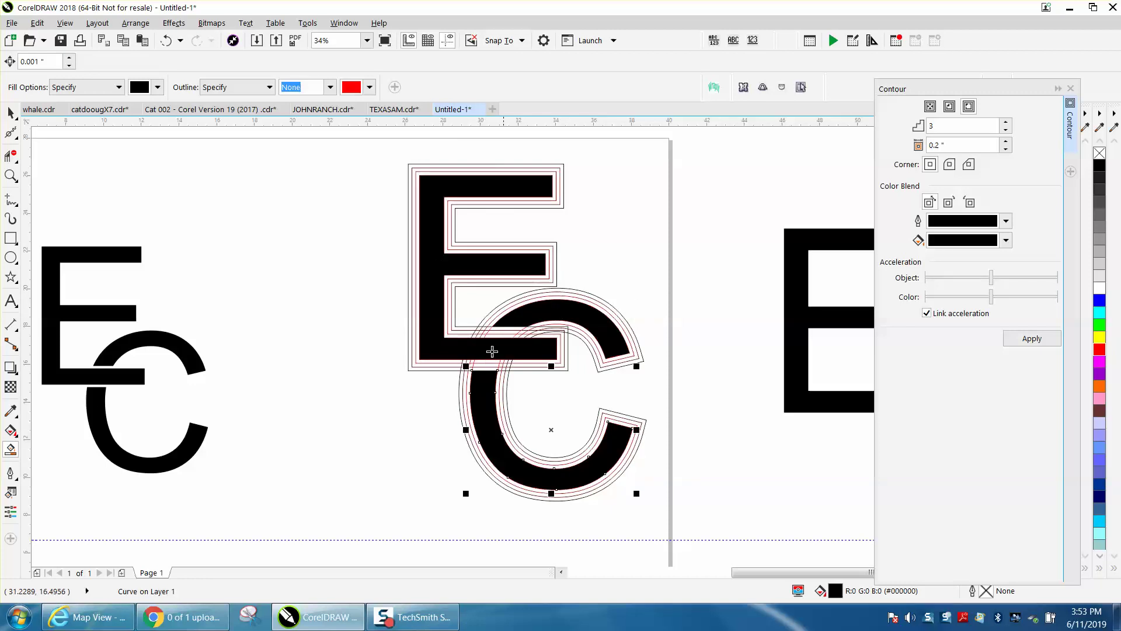
left_click(10, 175)
left_click_drag(418, 256, 615, 274)
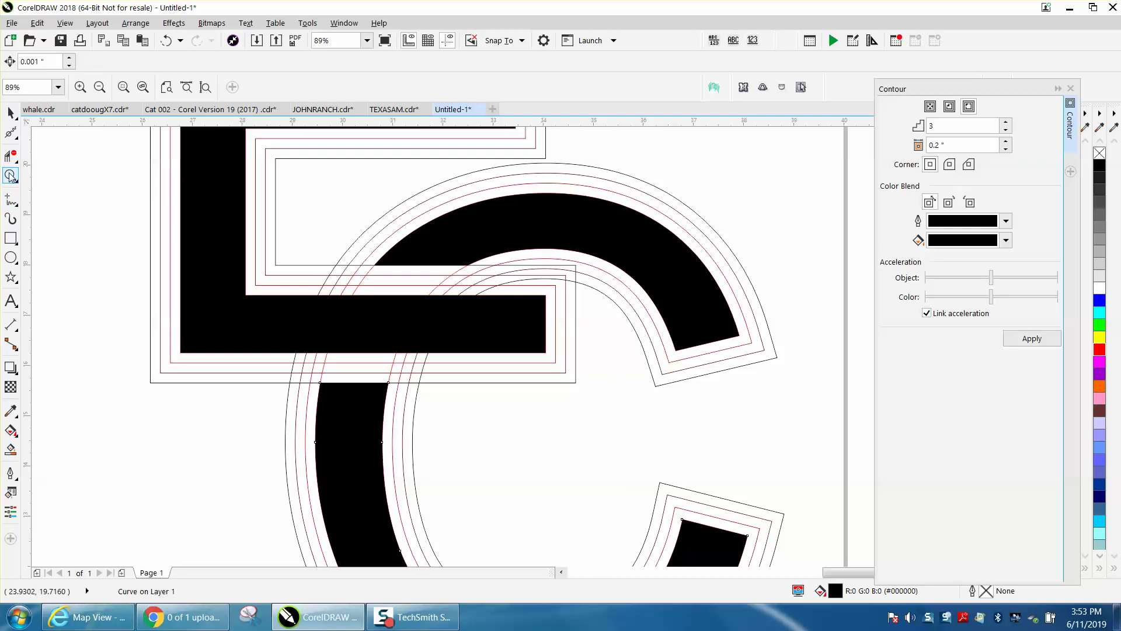
Fill the small gaps between the C and E below the E's crossbar black
left_click(10, 451)
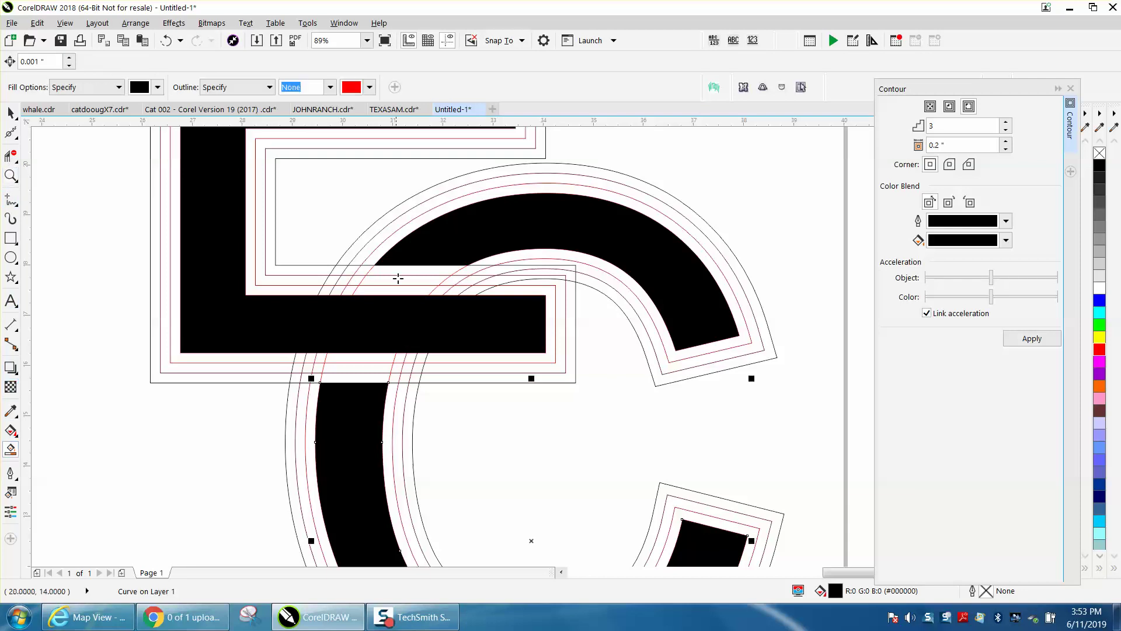
left_click(407, 273)
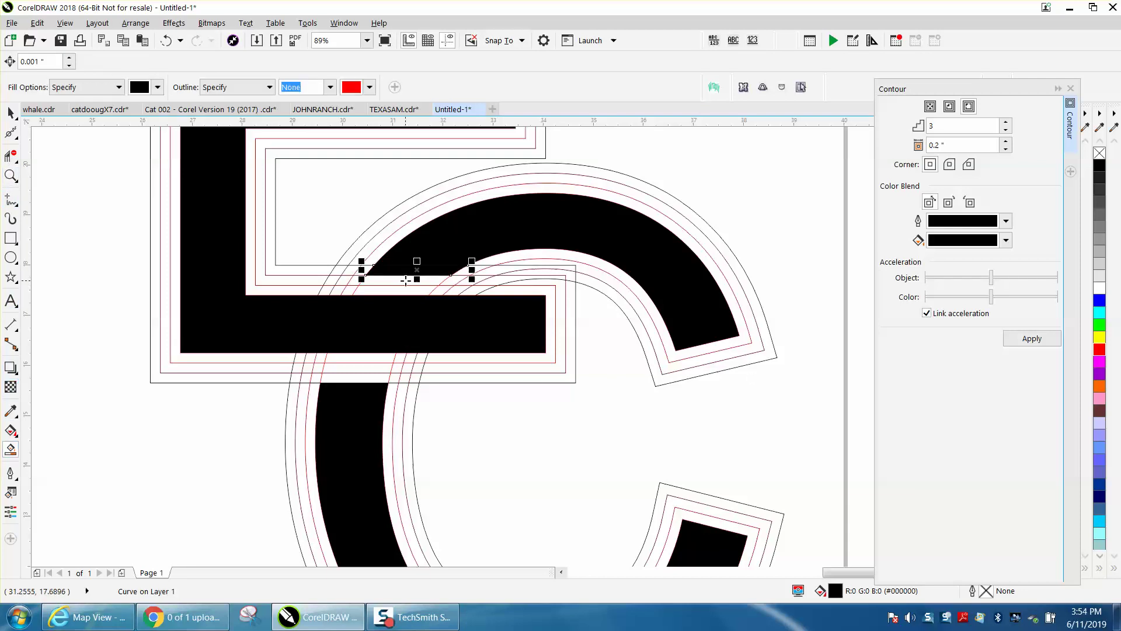
left_click(166, 40)
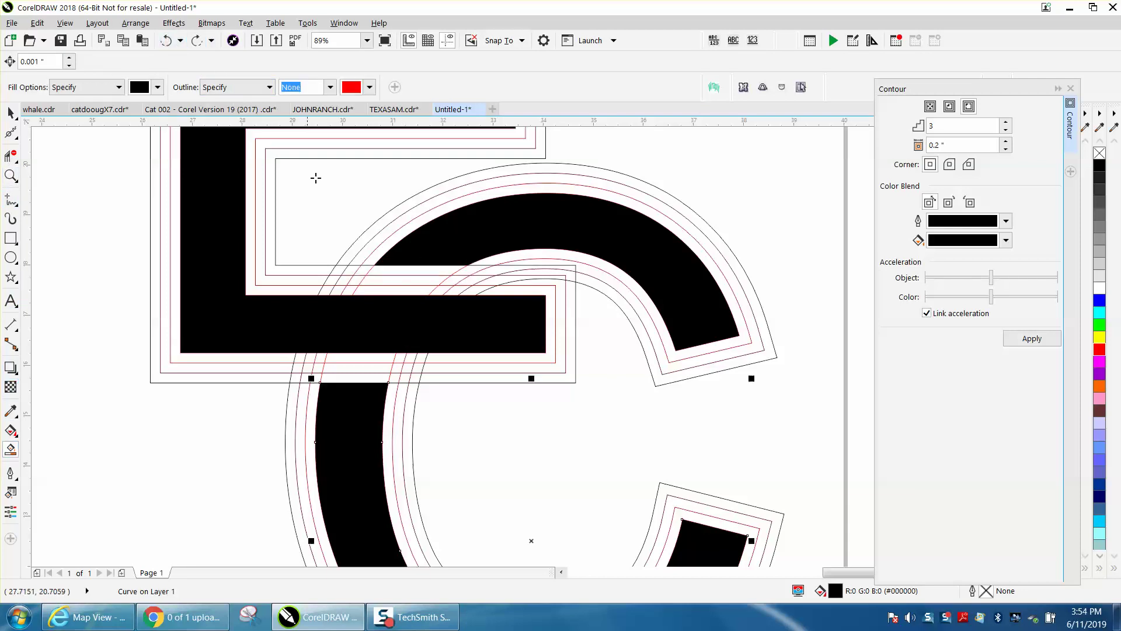
left_click(407, 281)
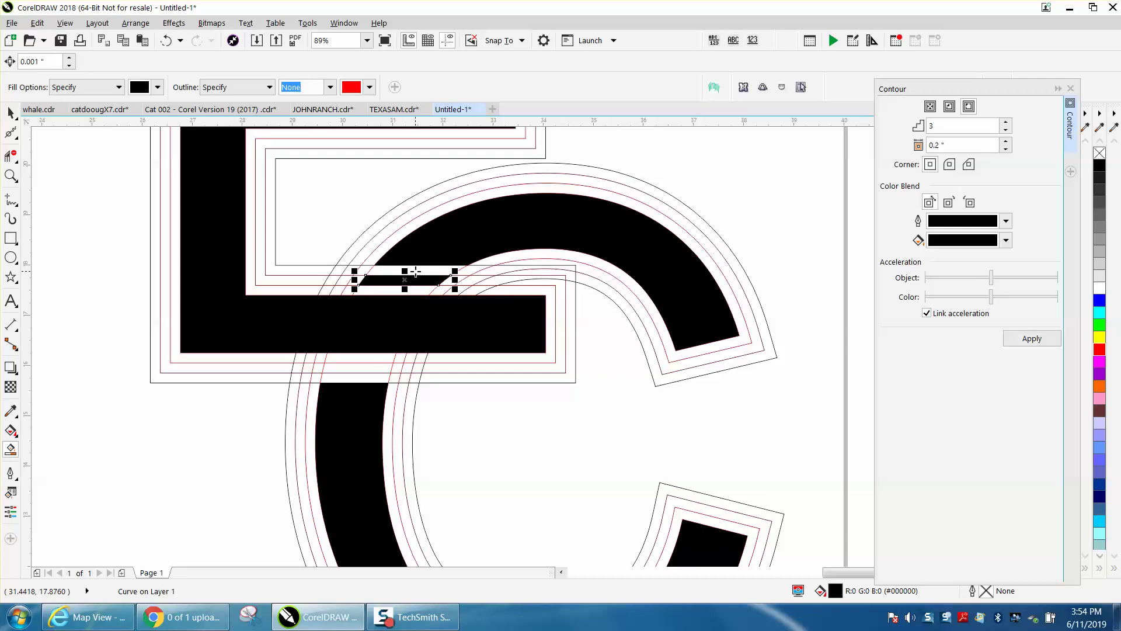
left_click(407, 298)
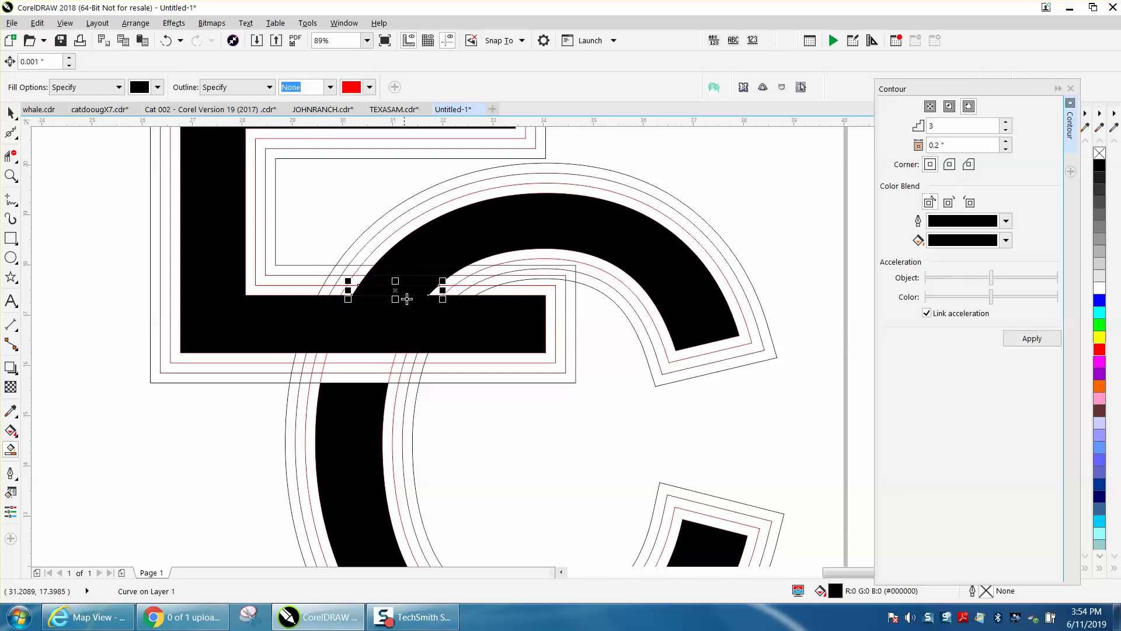
left_click(376, 366)
left_click(372, 381)
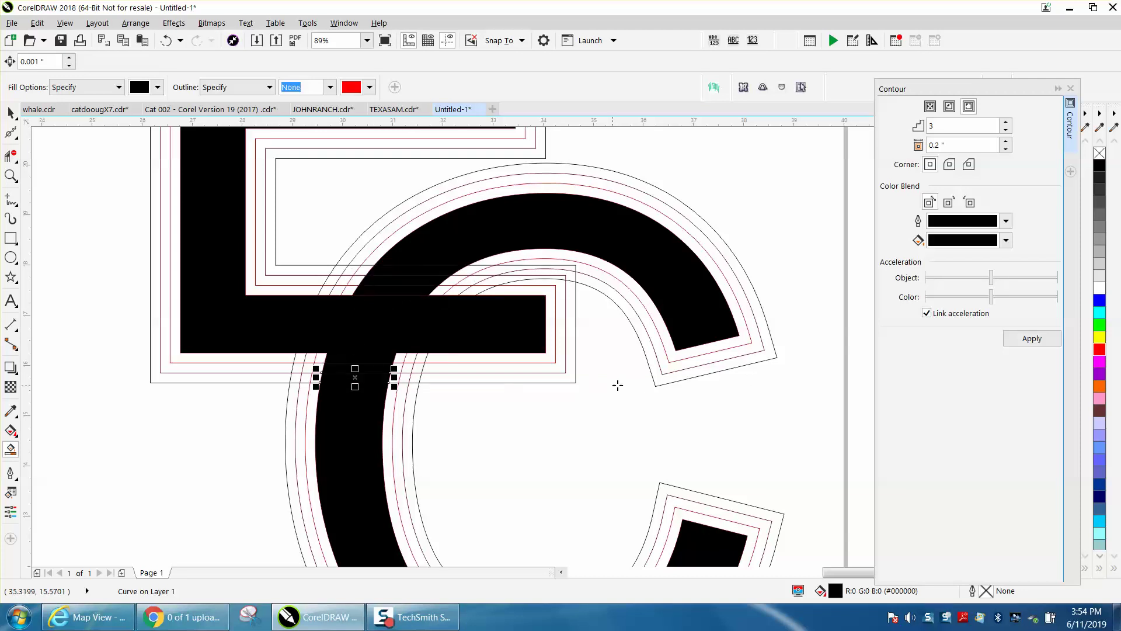
scroll(593, 340, "down", 2)
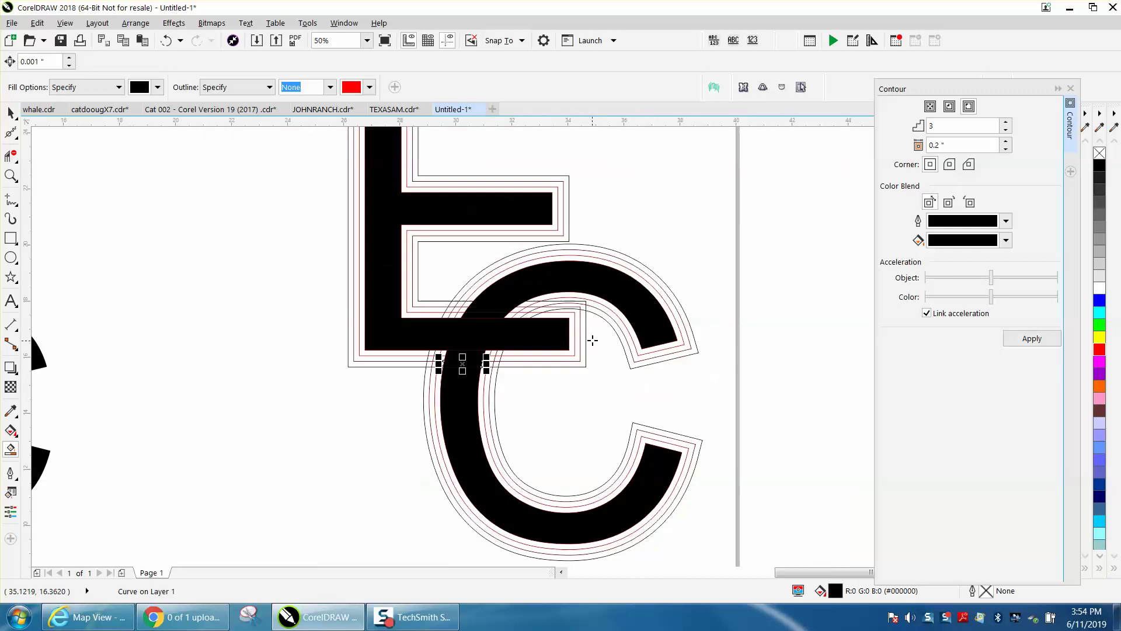
Fill the bands inside the E's and C's first contours and the crossbar end black
left_click(560, 201)
left_click(608, 257)
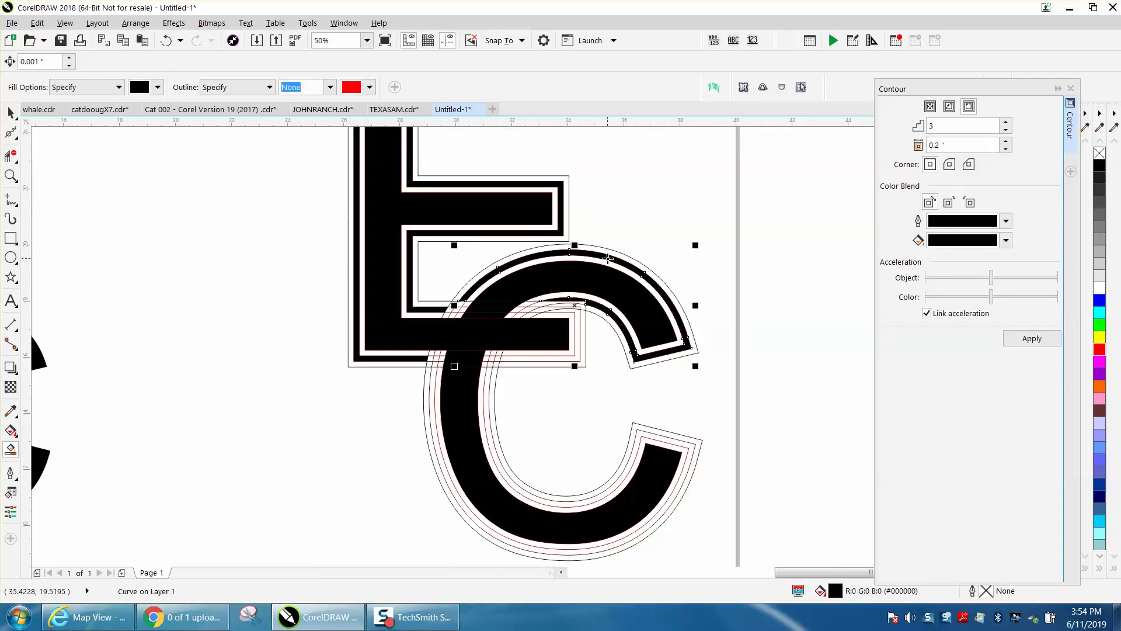
left_click(433, 379)
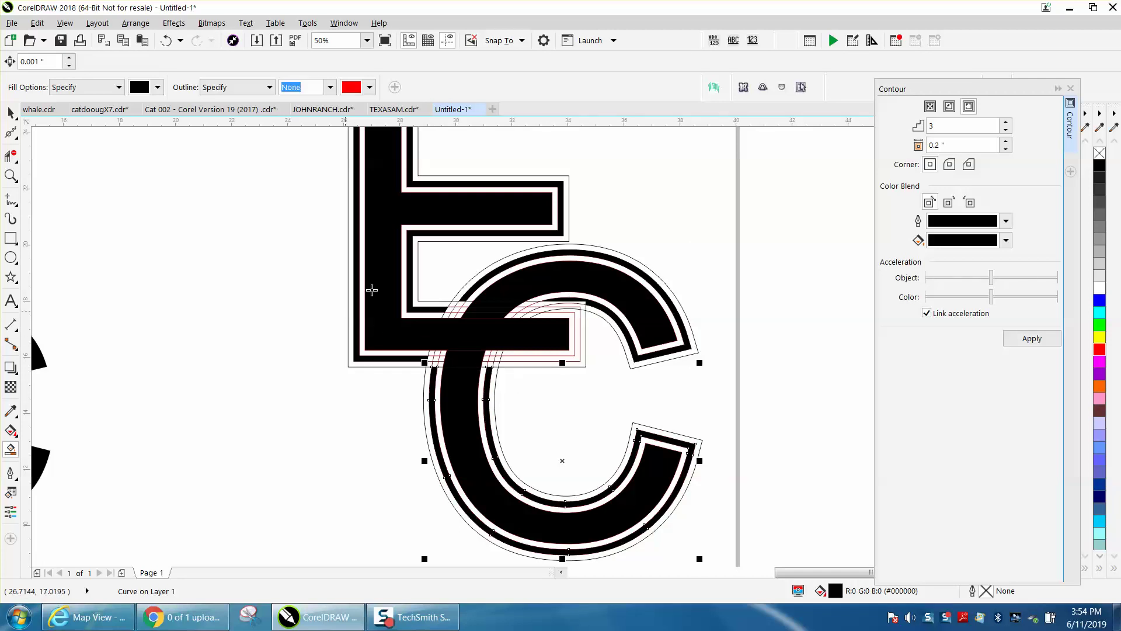
left_click(579, 326)
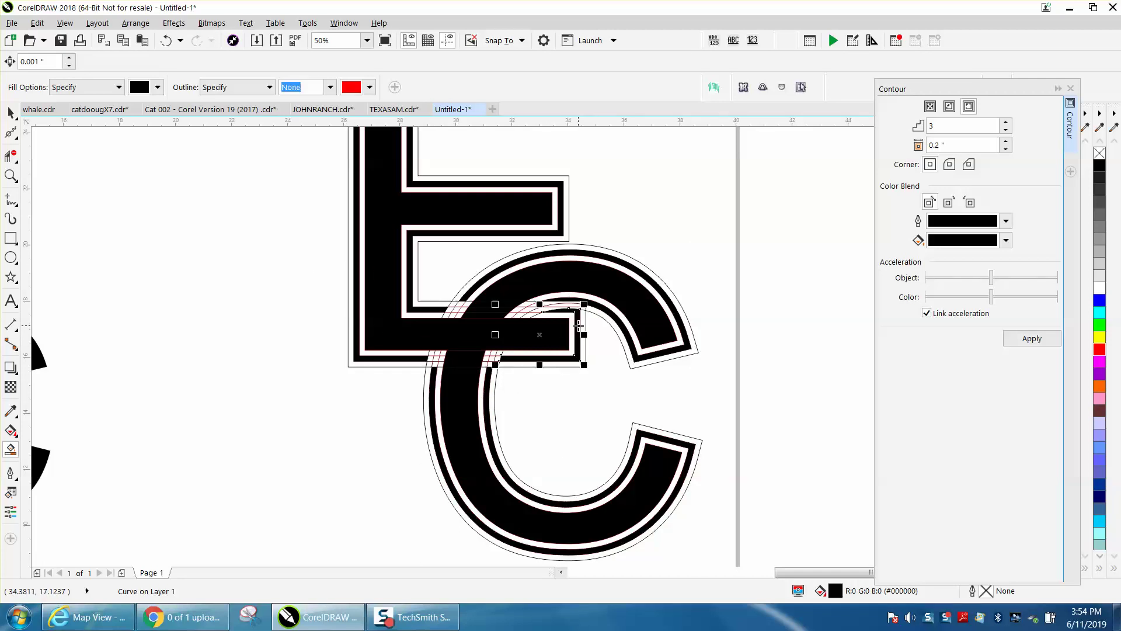
left_click(10, 175)
left_click_drag(341, 271, 611, 424)
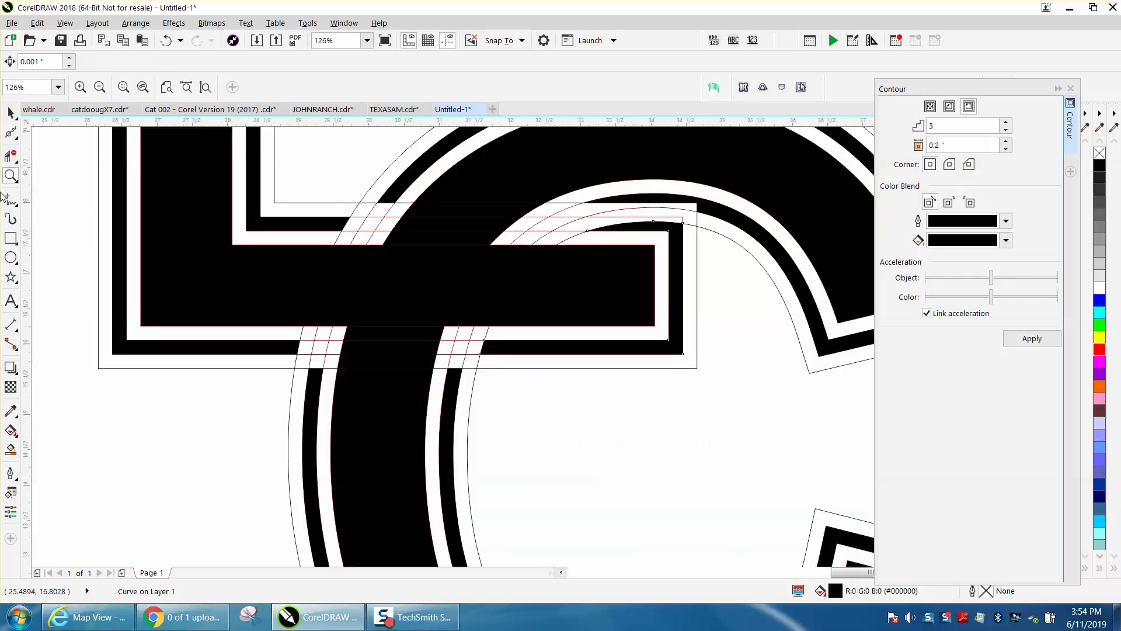
Fill the enclosed pieces along the upper strip where the E and C cross
left_click(10, 449)
left_click(354, 225)
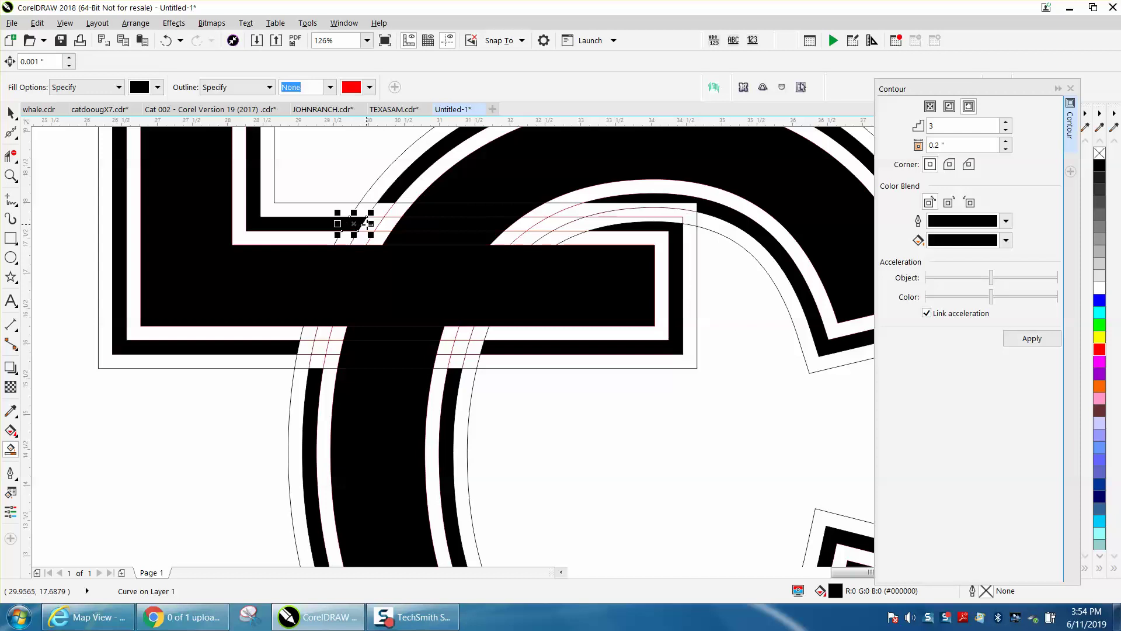
left_click(398, 224)
left_click(523, 225)
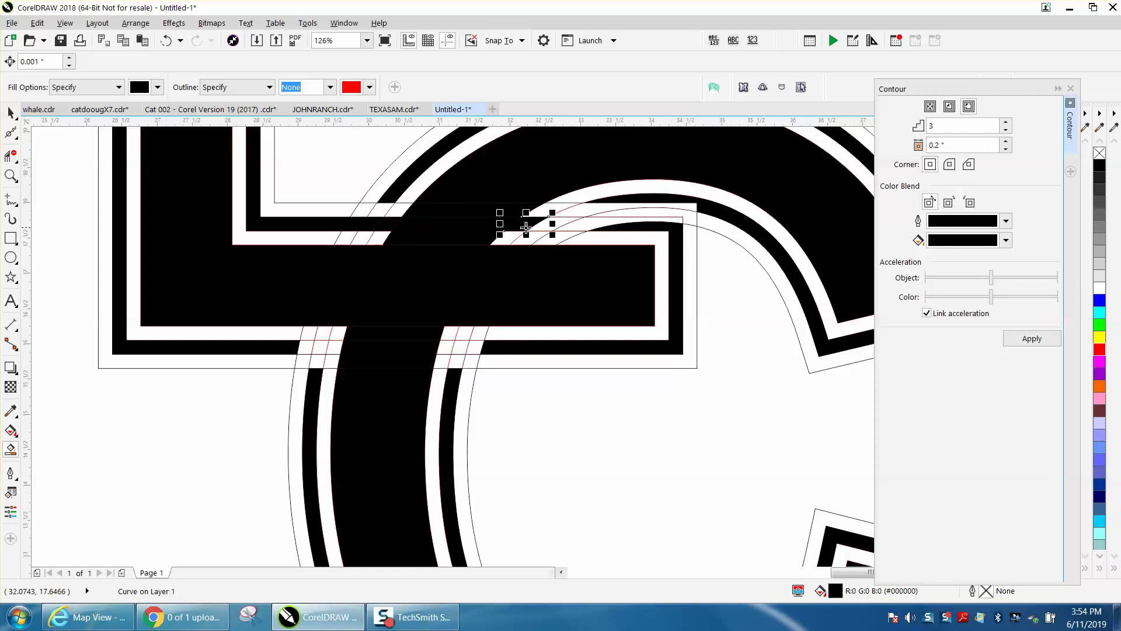
left_click(558, 225)
left_click(586, 225)
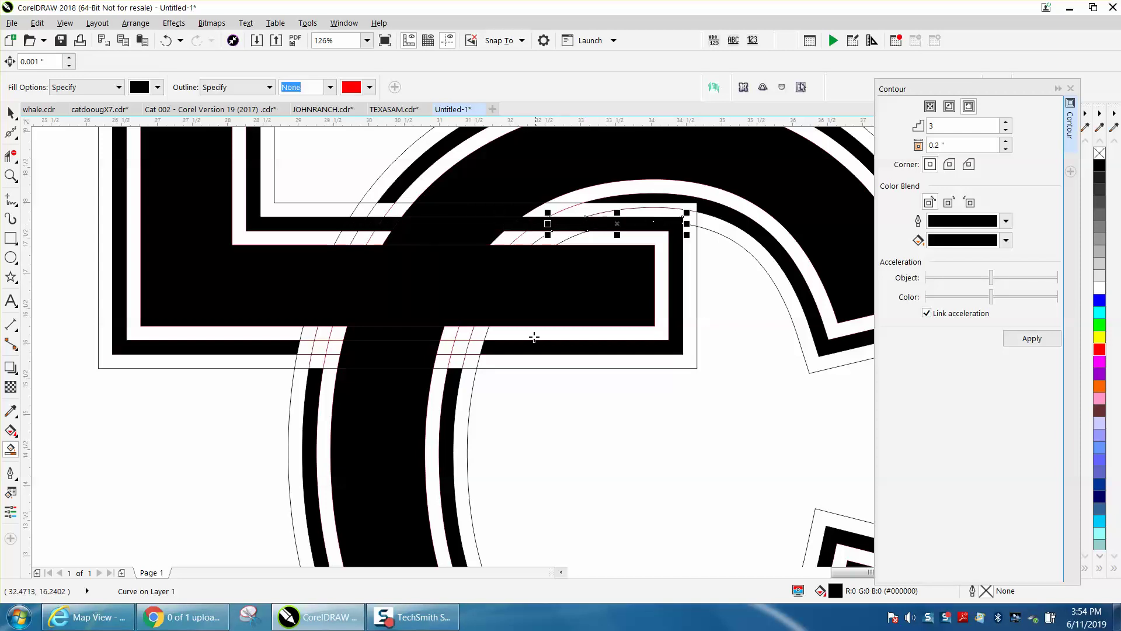
Fill the lower strip pieces and the pieces at the C's left crossing black
left_click(476, 348)
left_click(461, 347)
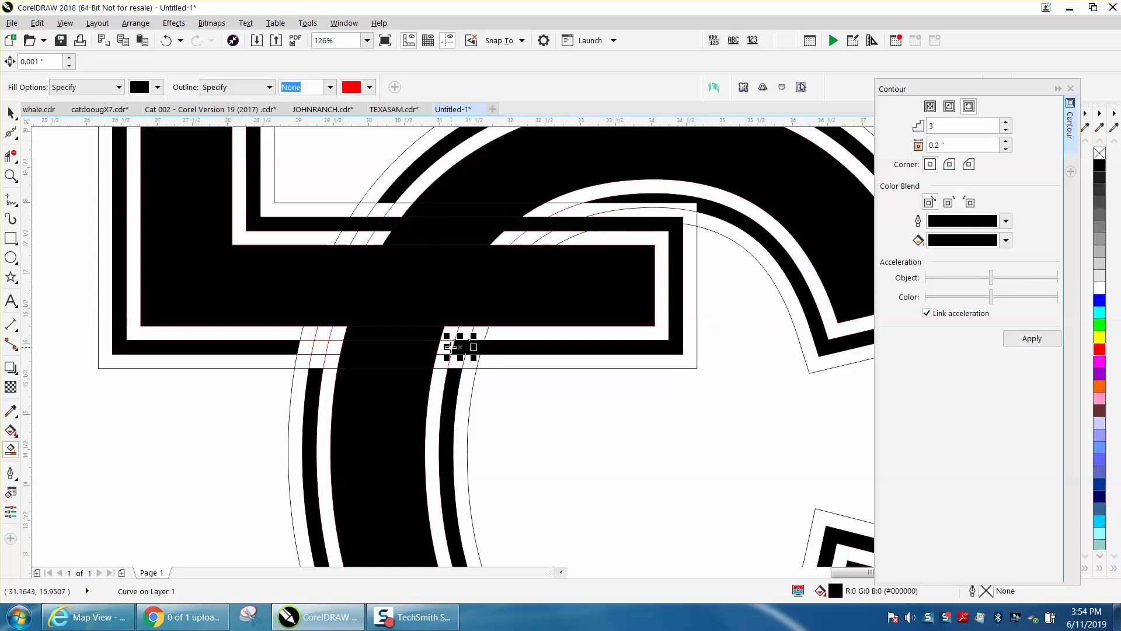
left_click(446, 347)
left_click(335, 347)
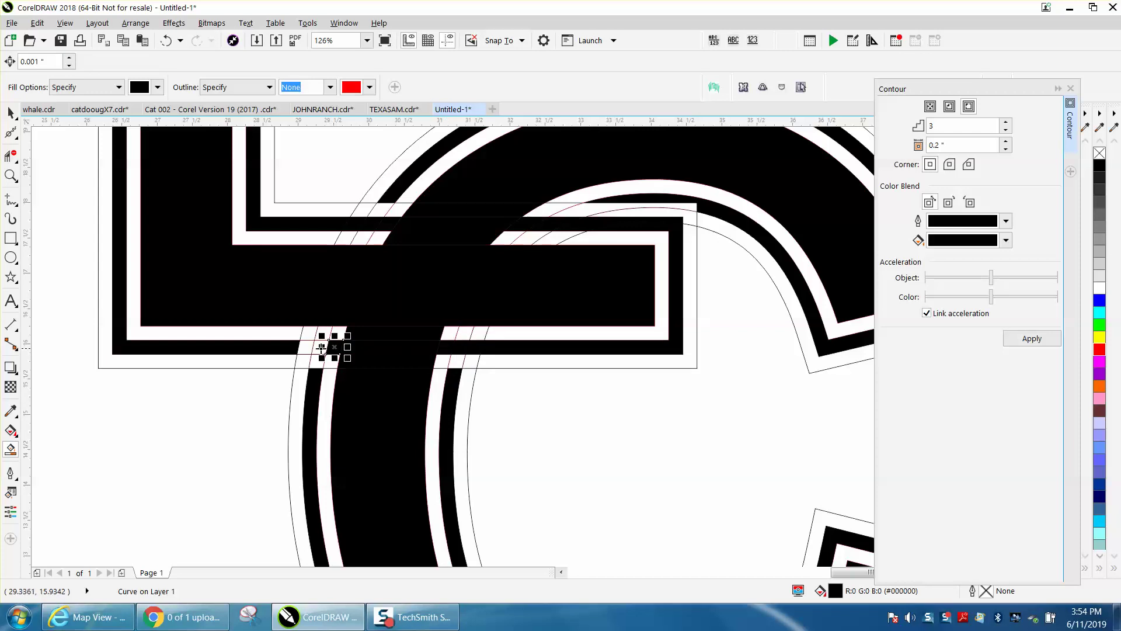
left_click(307, 348)
left_click(324, 349)
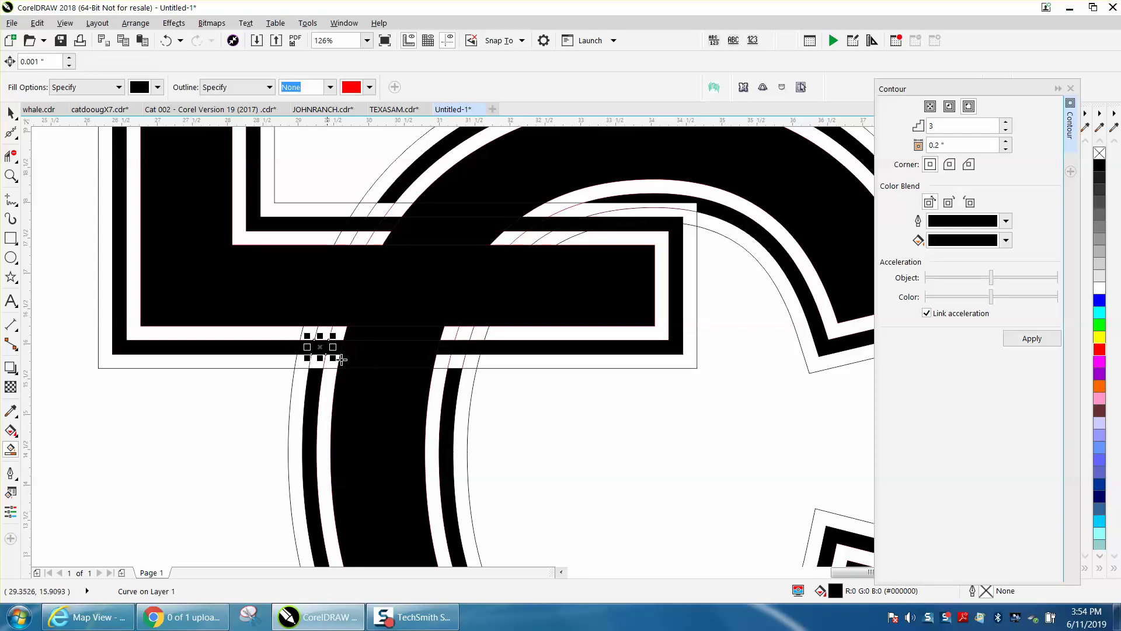
scroll(393, 363, "down", 2)
scroll(285, 356, "down", 1)
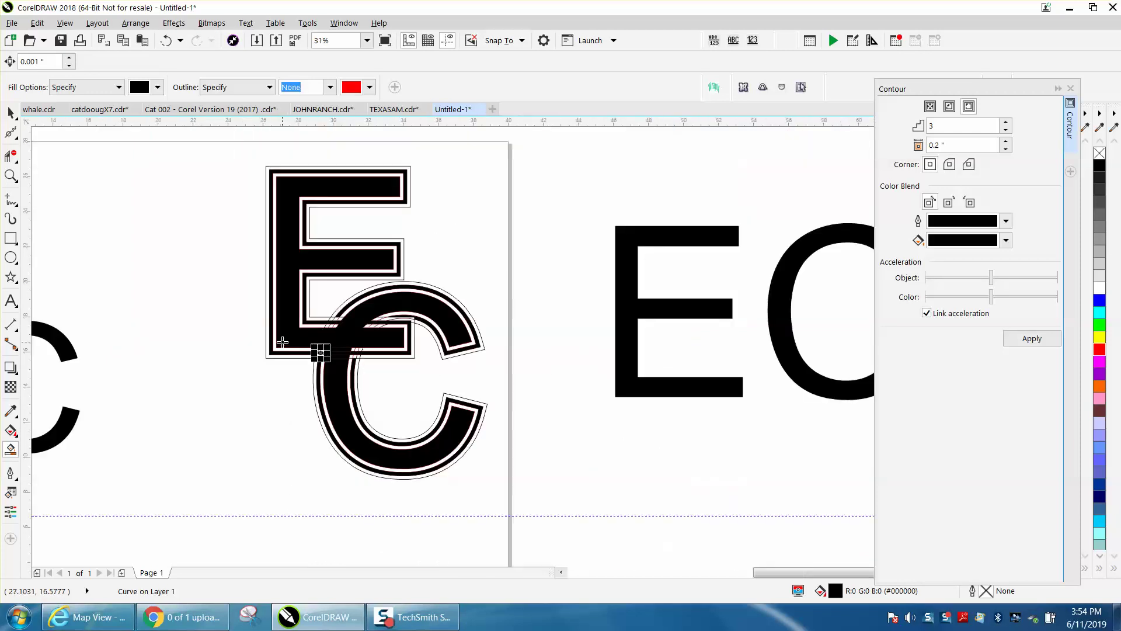
key("space")
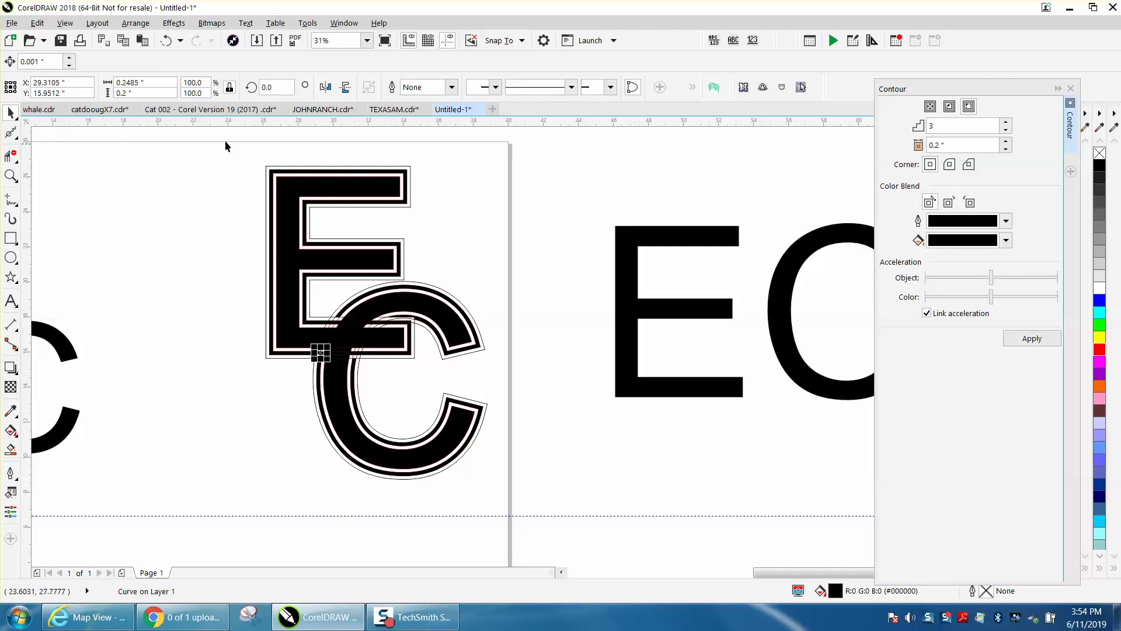
Remove the outlines from all pieces of the EC monogram
left_click_drag(228, 144, 546, 498)
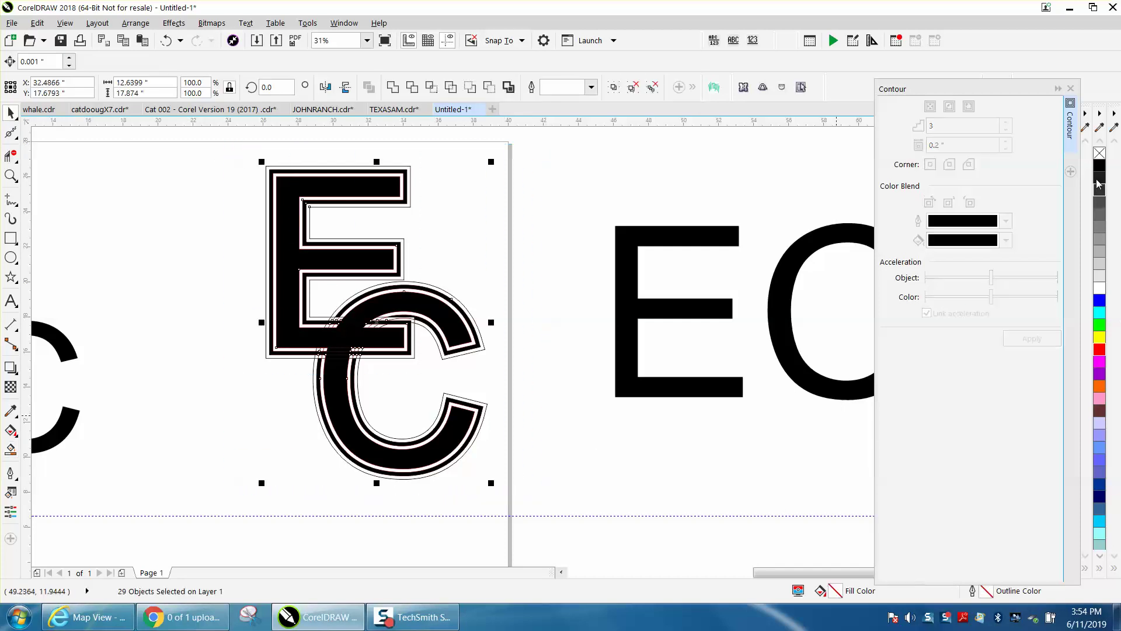
right_click(1099, 154)
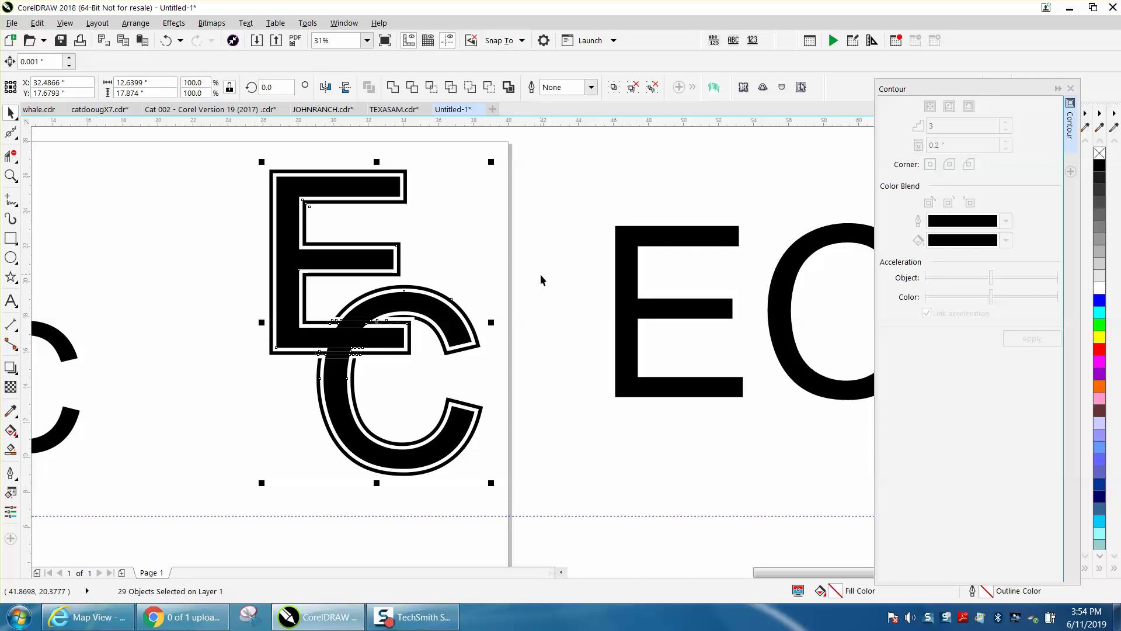
left_click(11, 175)
left_click_drag(289, 297, 487, 398)
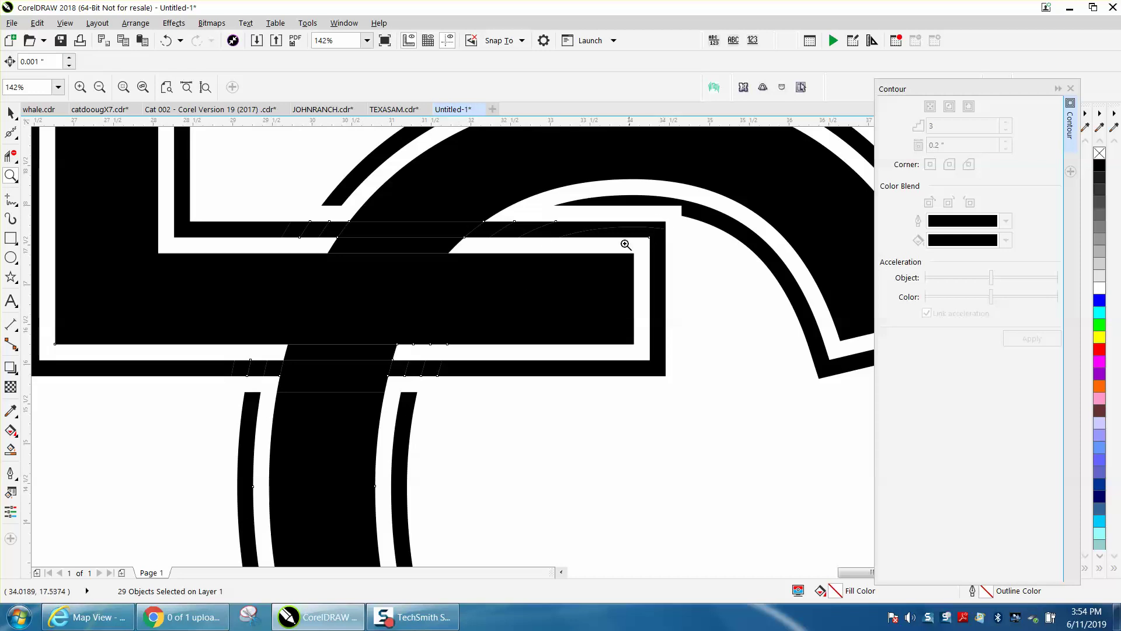
scroll(626, 244, "down", 3)
scroll(246, 238, "down", 1)
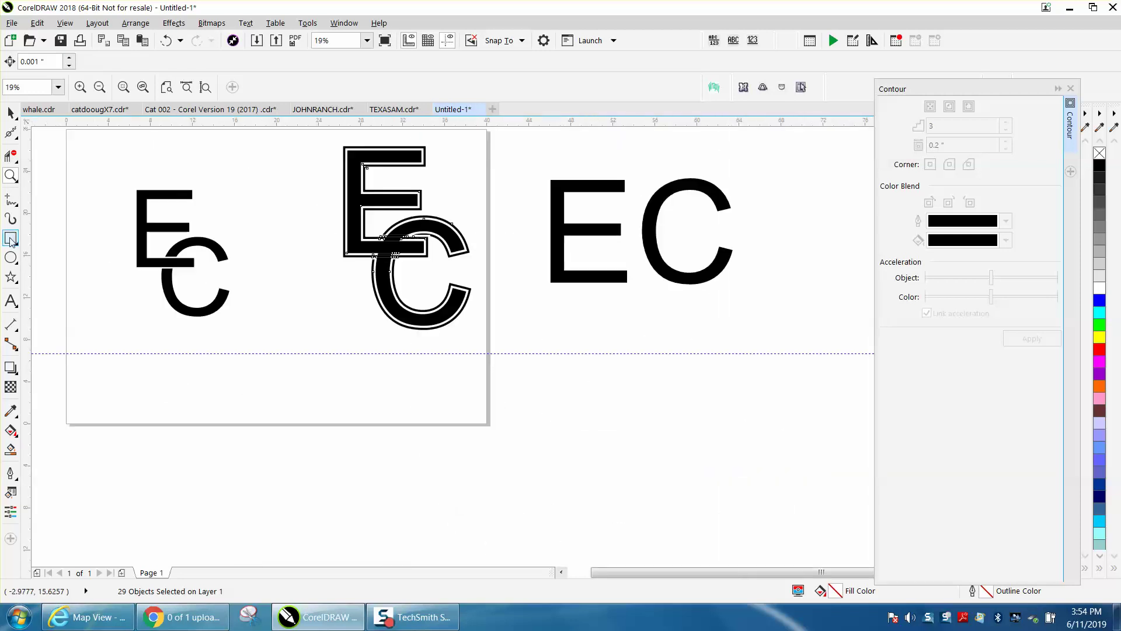
Draw a yellow rectangle around the middle EC and send it behind the letters
left_click(10, 239)
left_click_drag(309, 138, 532, 369)
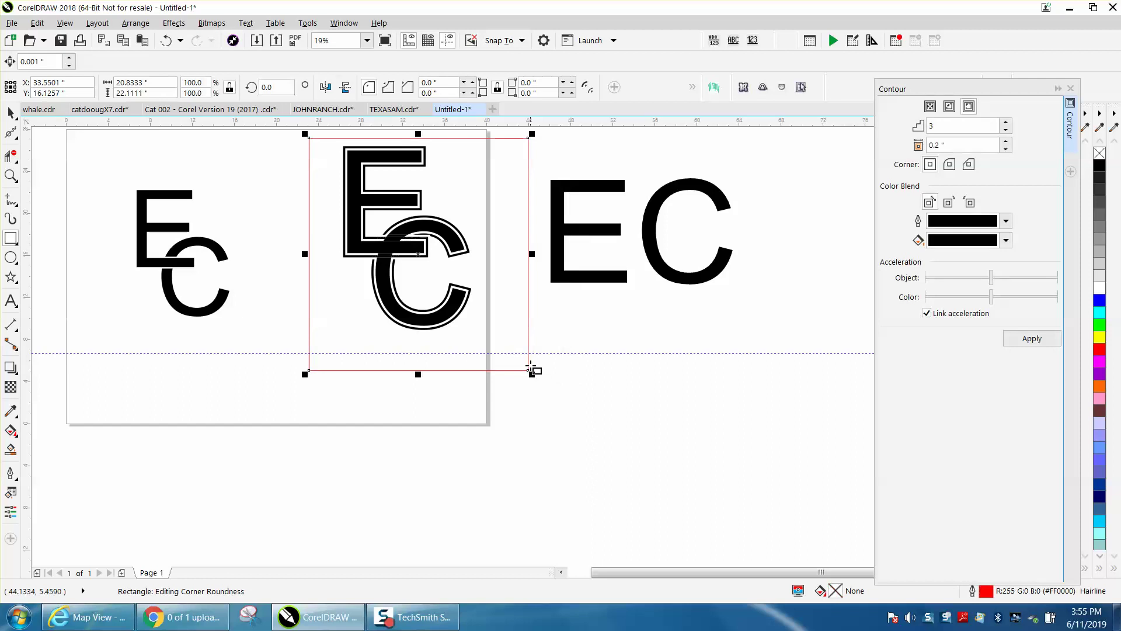
left_click(1100, 337)
key("shift+Page_Down")
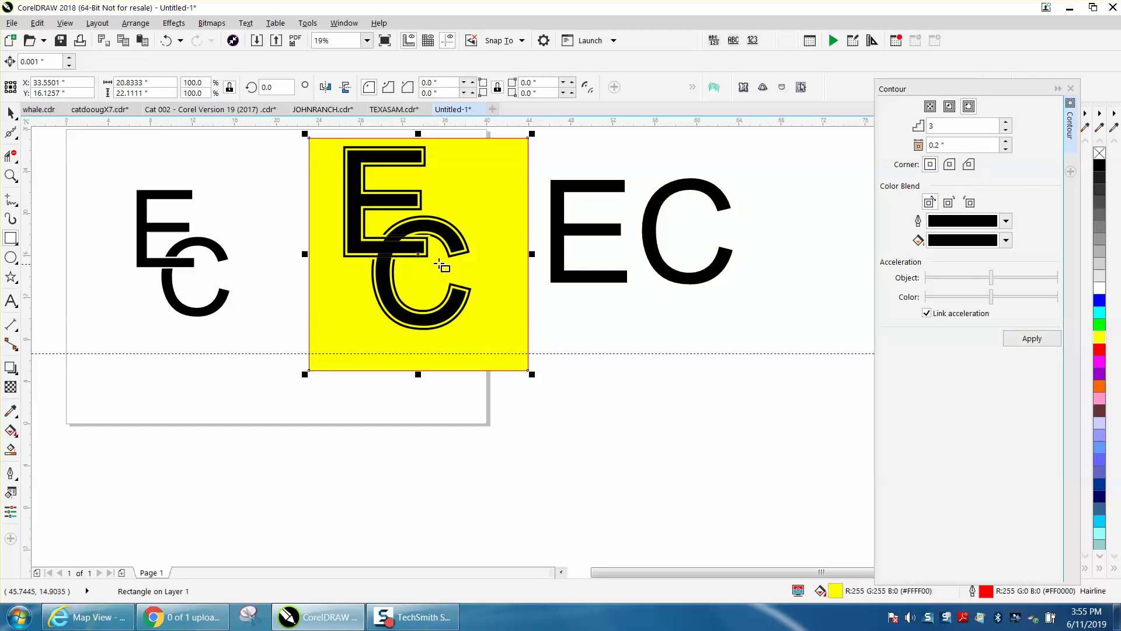
left_click(11, 175)
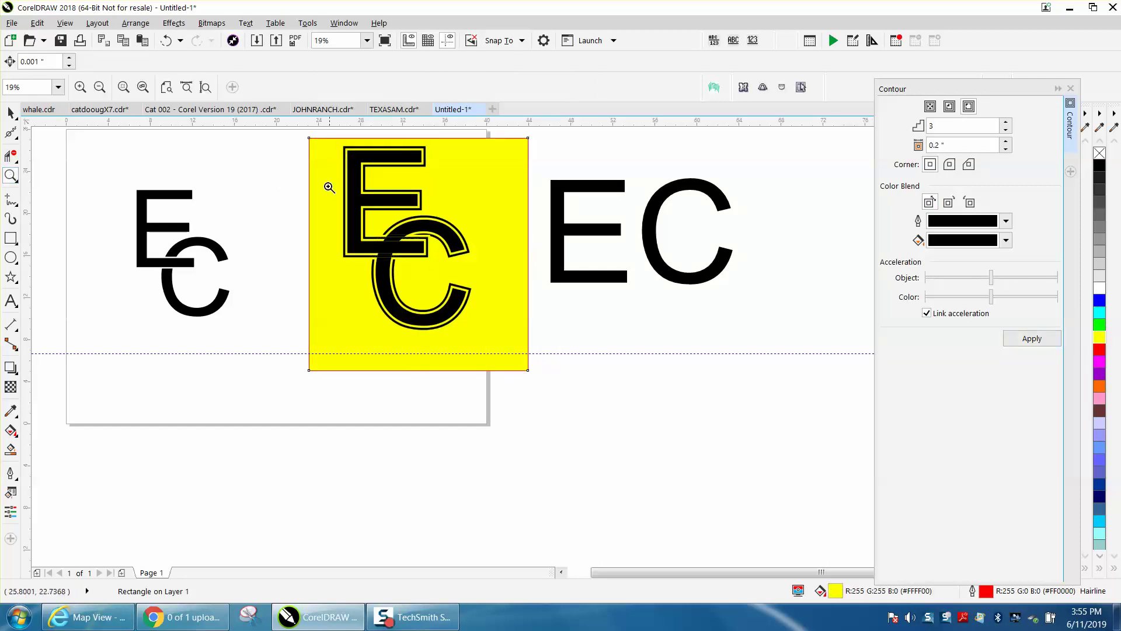
left_click_drag(329, 187, 563, 330)
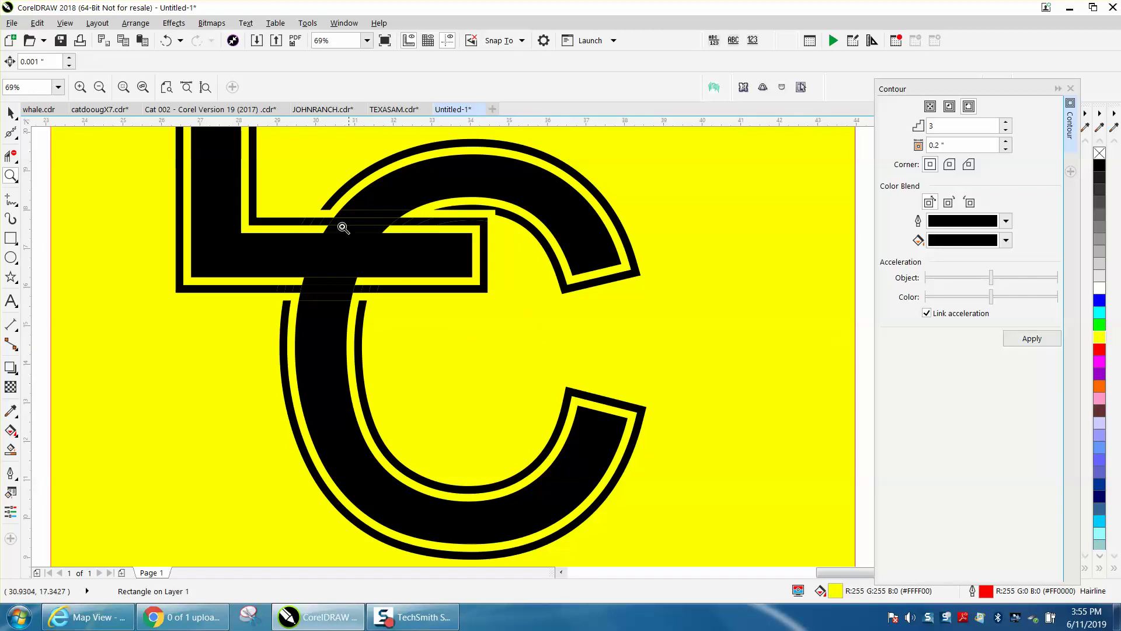
Undo the yellow rectangle and the outline removal, restoring the black contoured EC
left_click(168, 40)
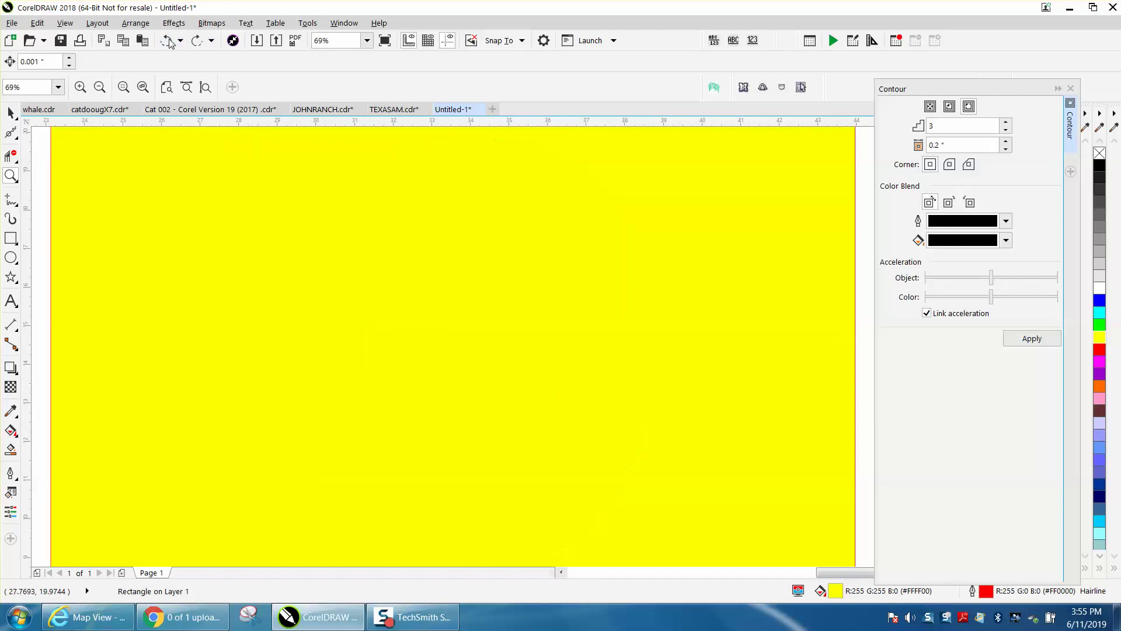
left_click(168, 41)
left_click(169, 42)
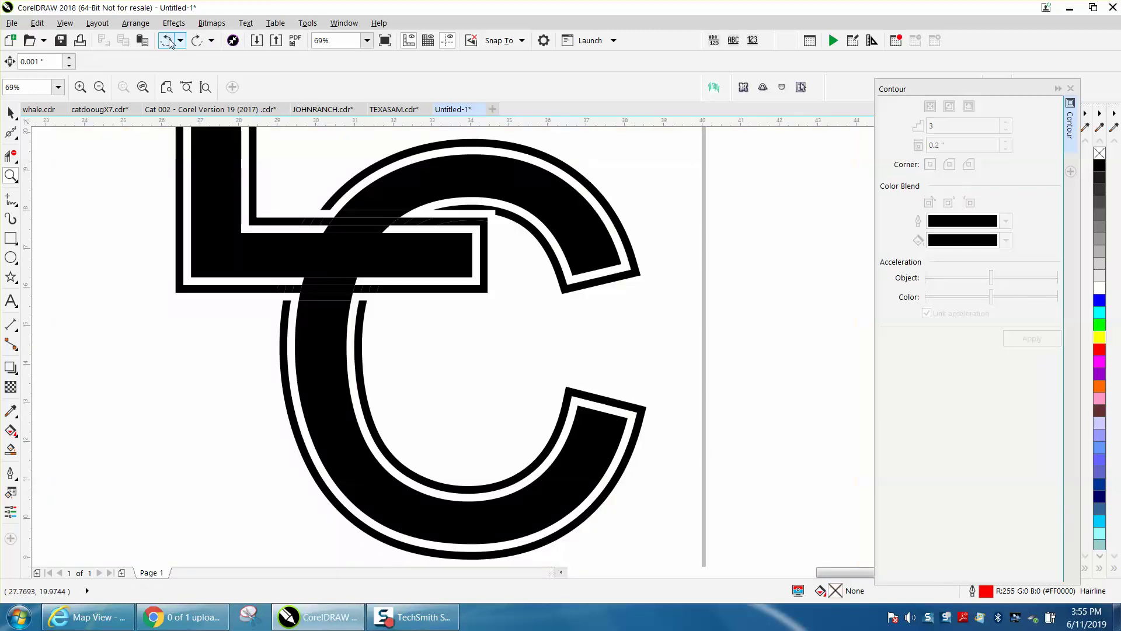
left_click(168, 42)
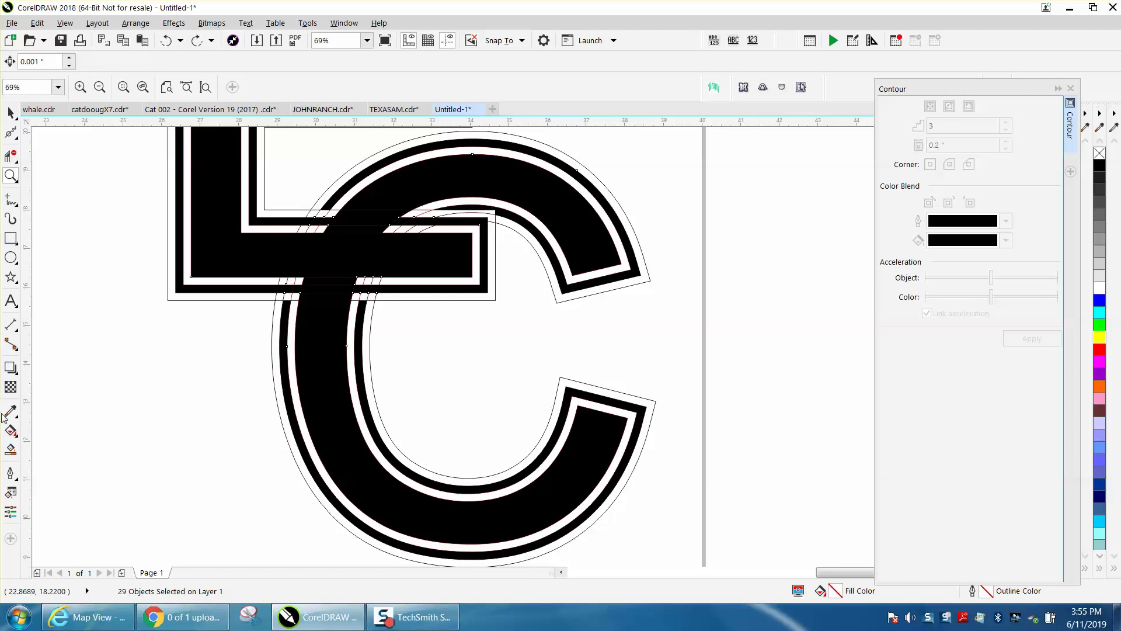
Fill the remaining small pieces where the E's and C's contours cross, including the arc under the C
left_click(11, 449)
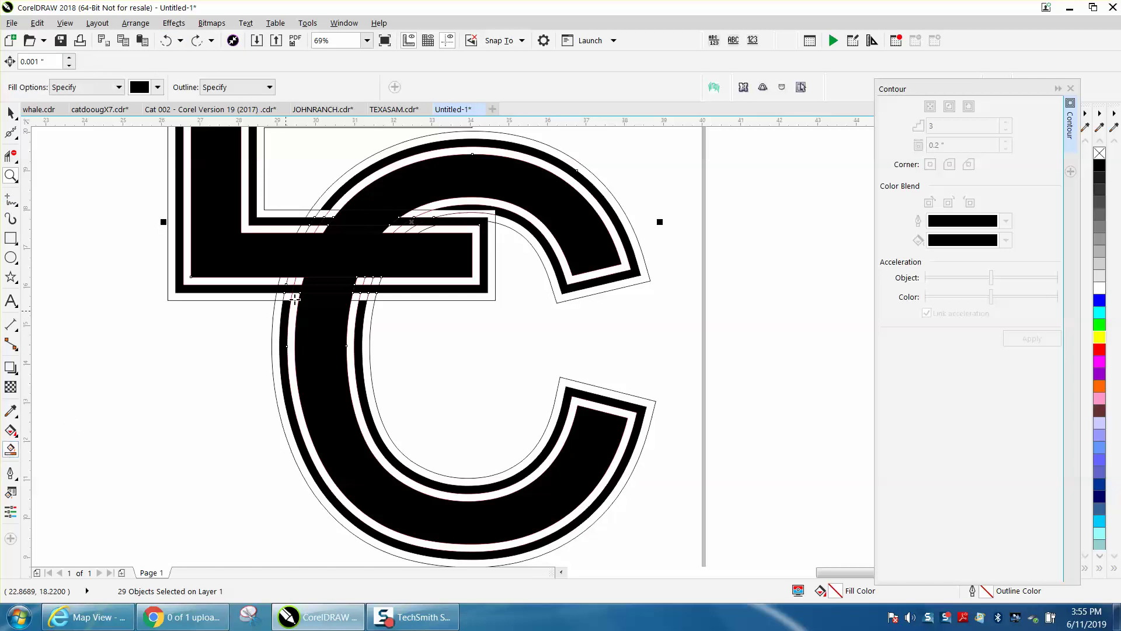
left_click(322, 217)
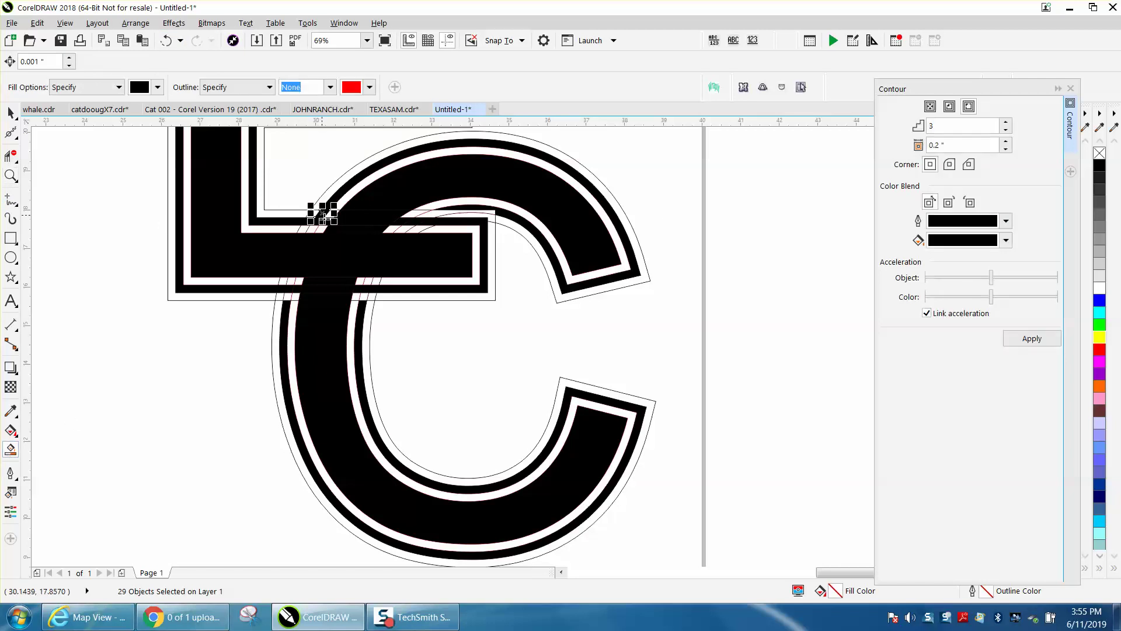
left_click(287, 297)
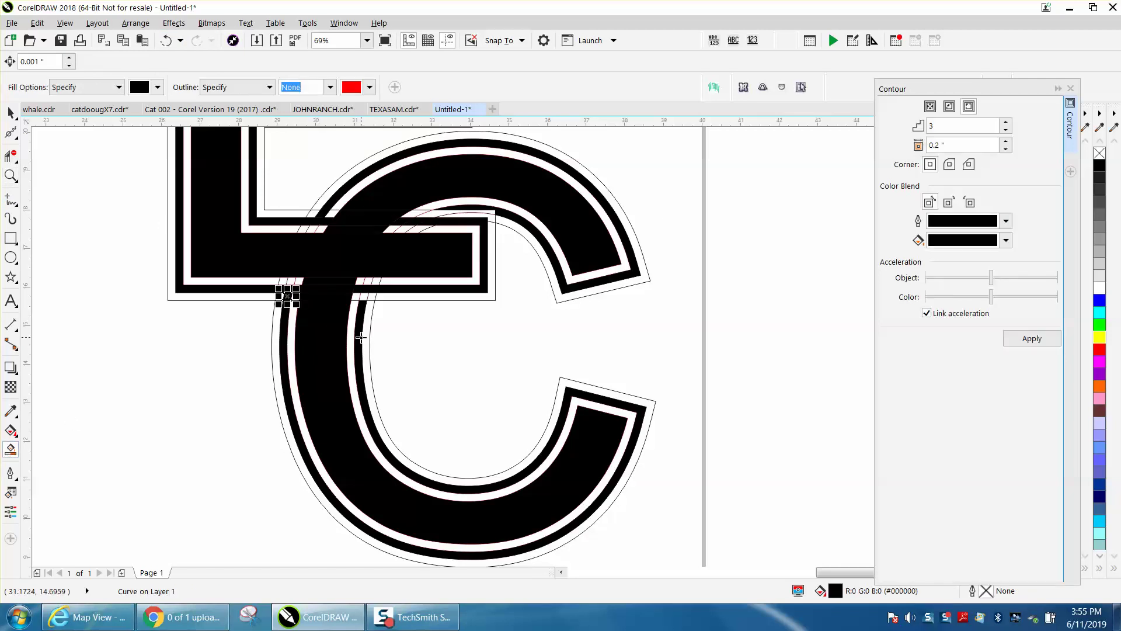
left_click(290, 281)
left_click(312, 227)
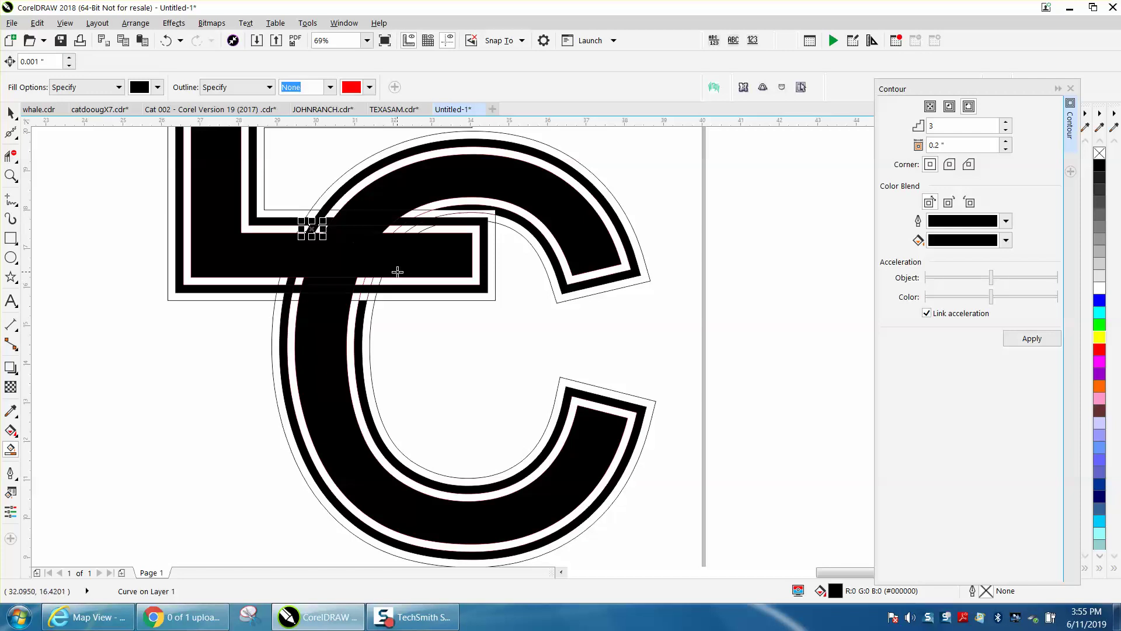
left_click(435, 217)
left_click(407, 230)
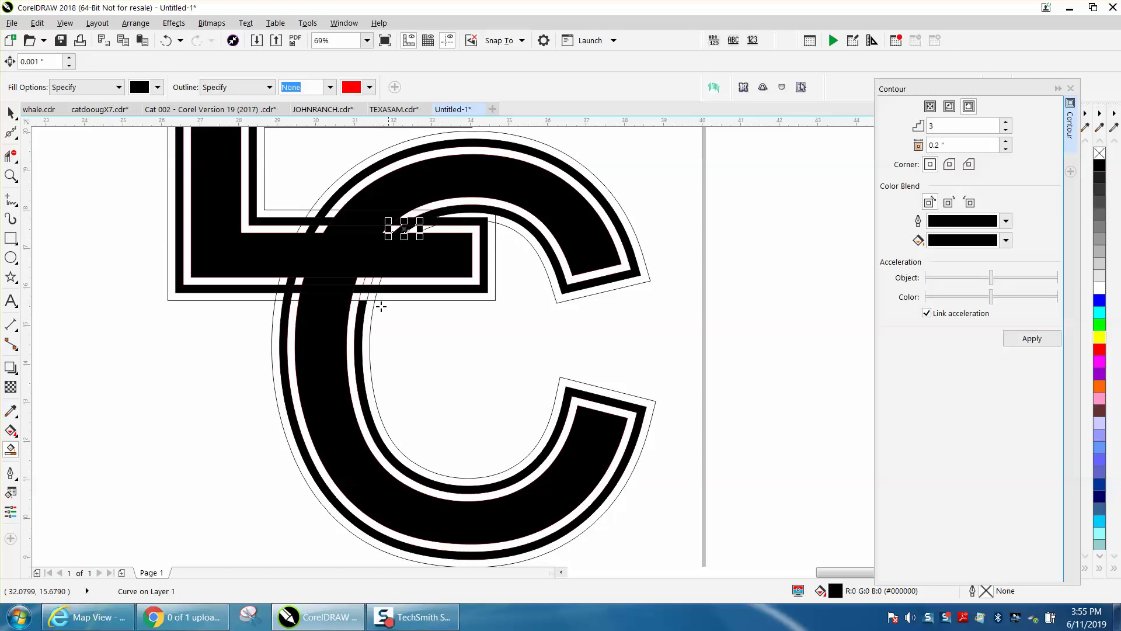
left_click(365, 298)
left_click(367, 282)
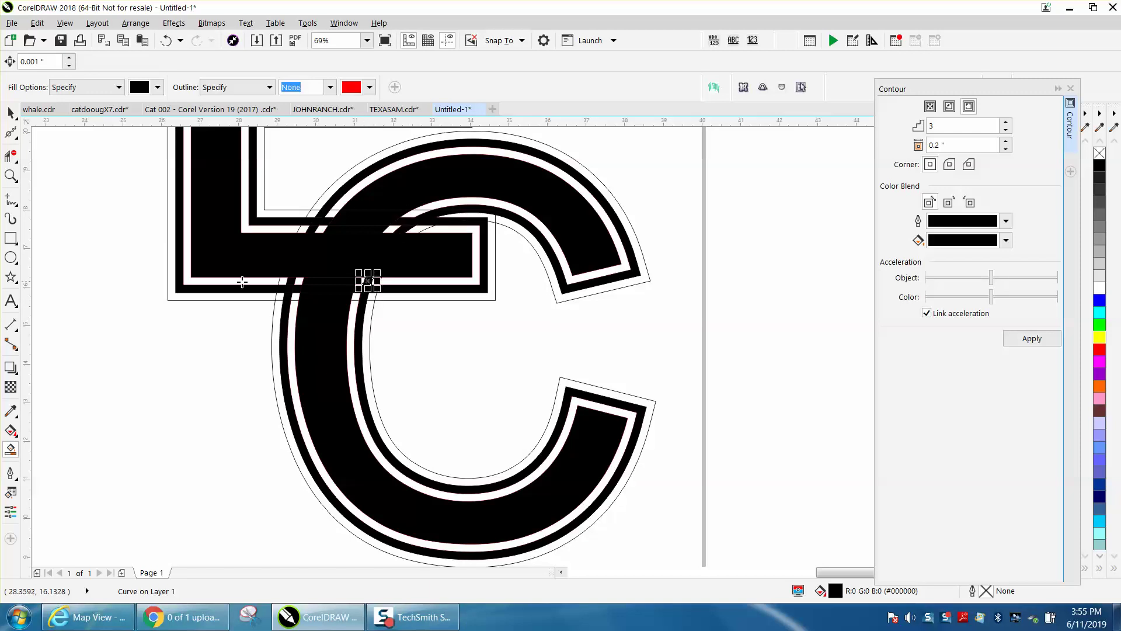
scroll(248, 278, "down", 1)
scroll(111, 178, "down", 1)
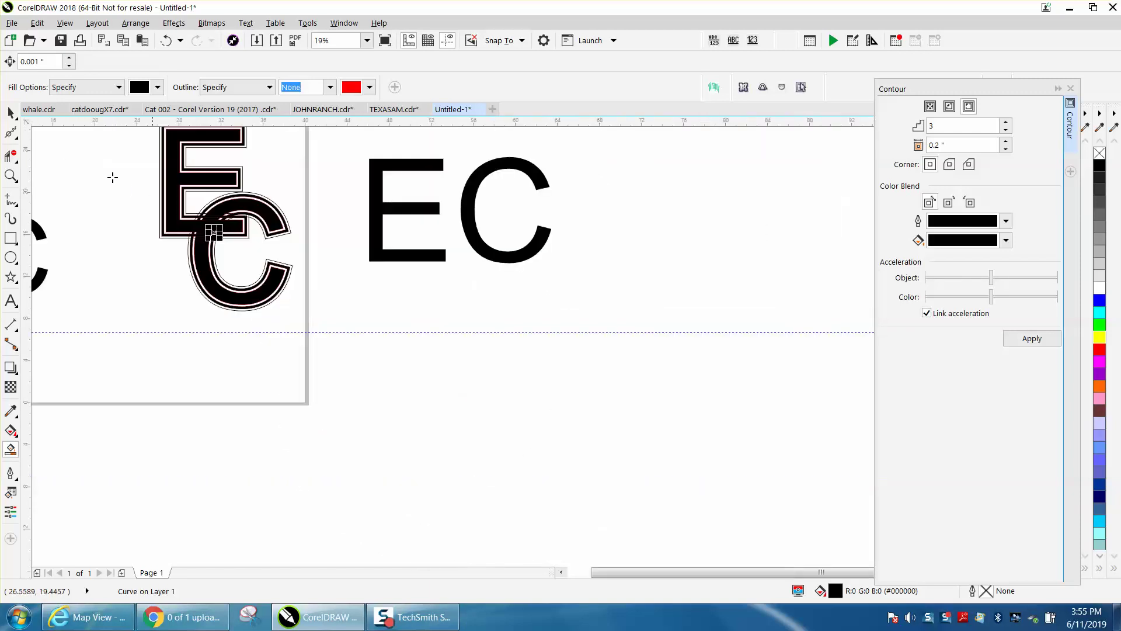
Zoom in close on the contoured E, trying and undoing a move of its group
left_click(16, 118)
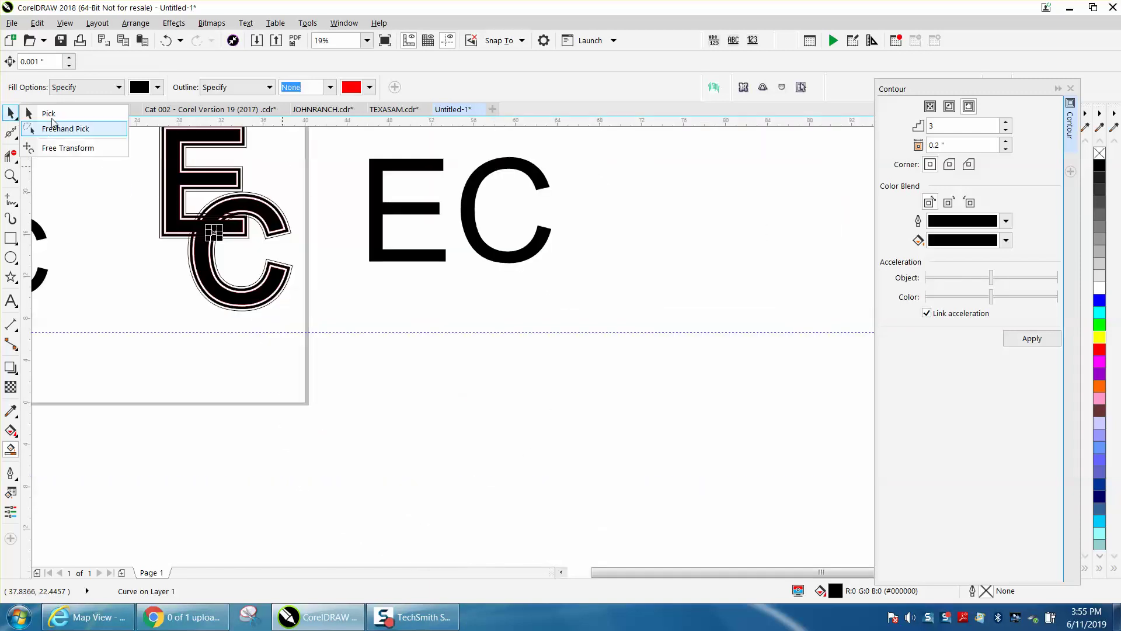
left_click(66, 131)
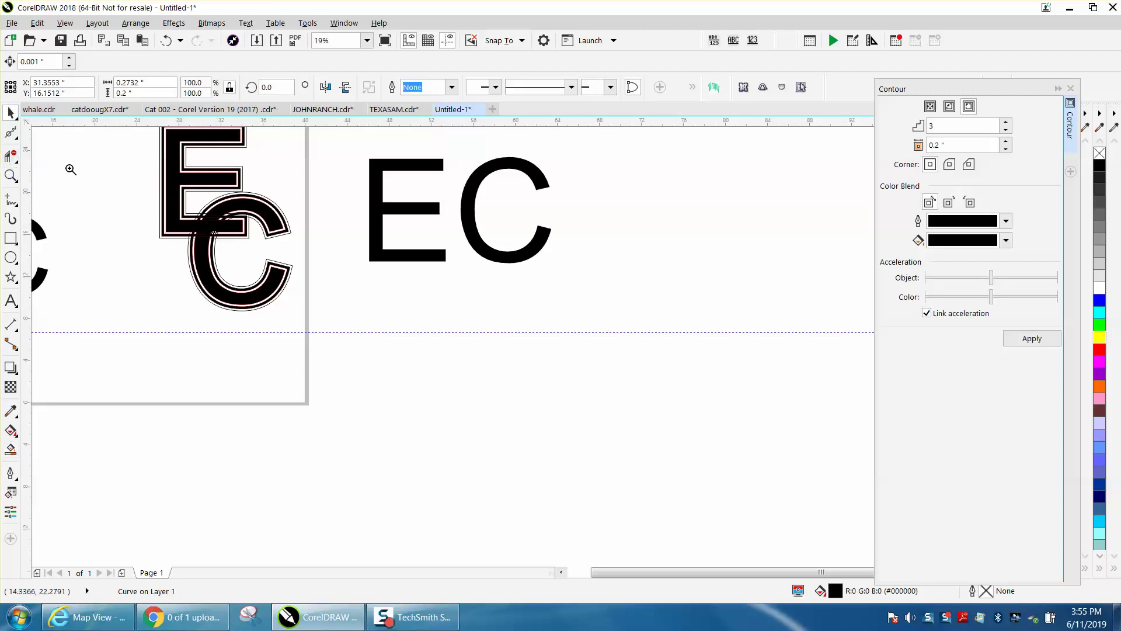
key("z")
scroll(88, 167, "down", 1)
left_click(194, 212)
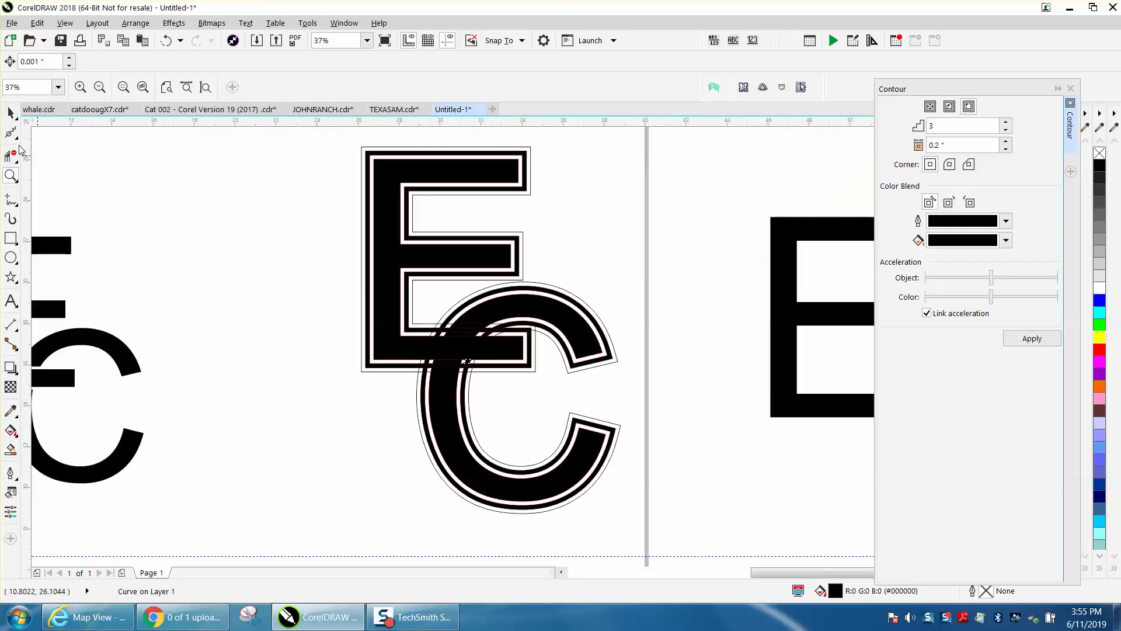
left_click(10, 113)
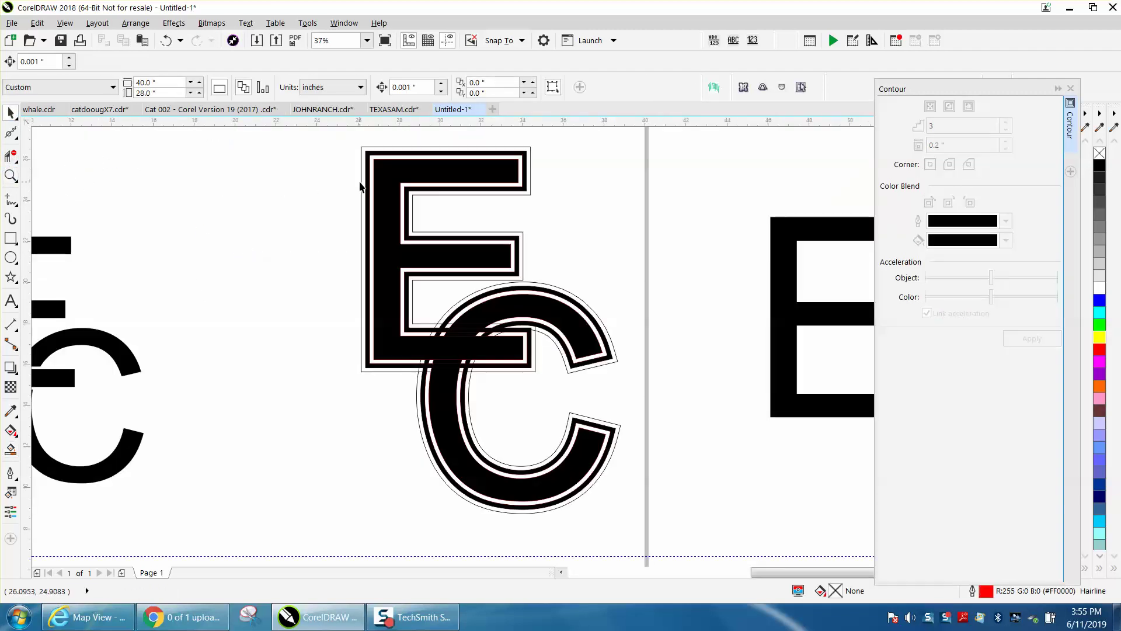
left_click_drag(361, 186, 218, 183)
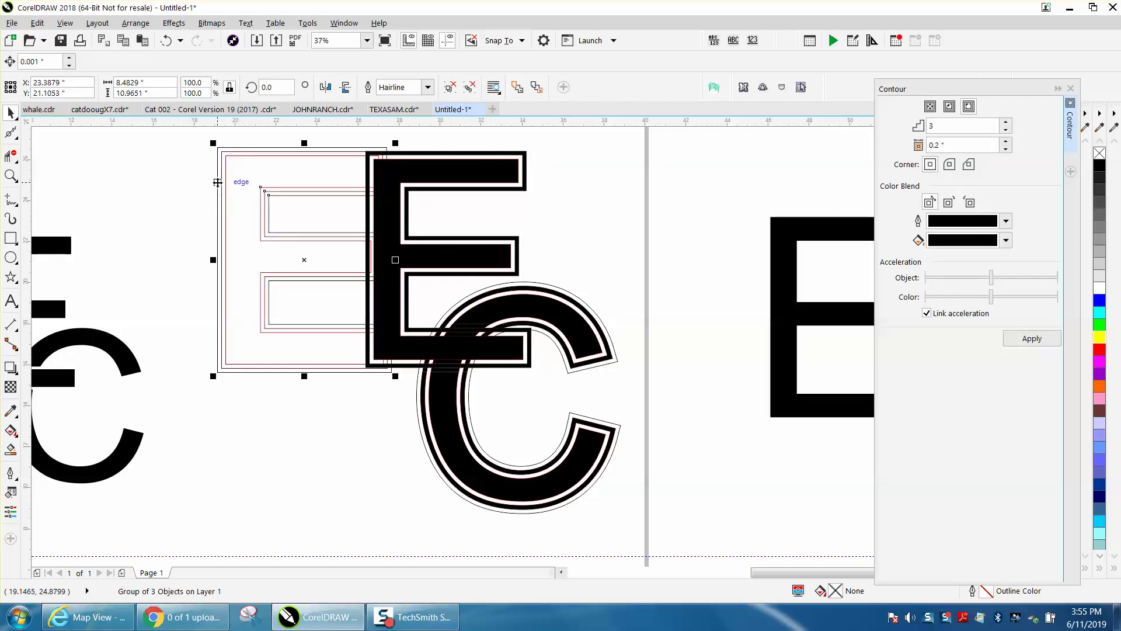
left_click(166, 41)
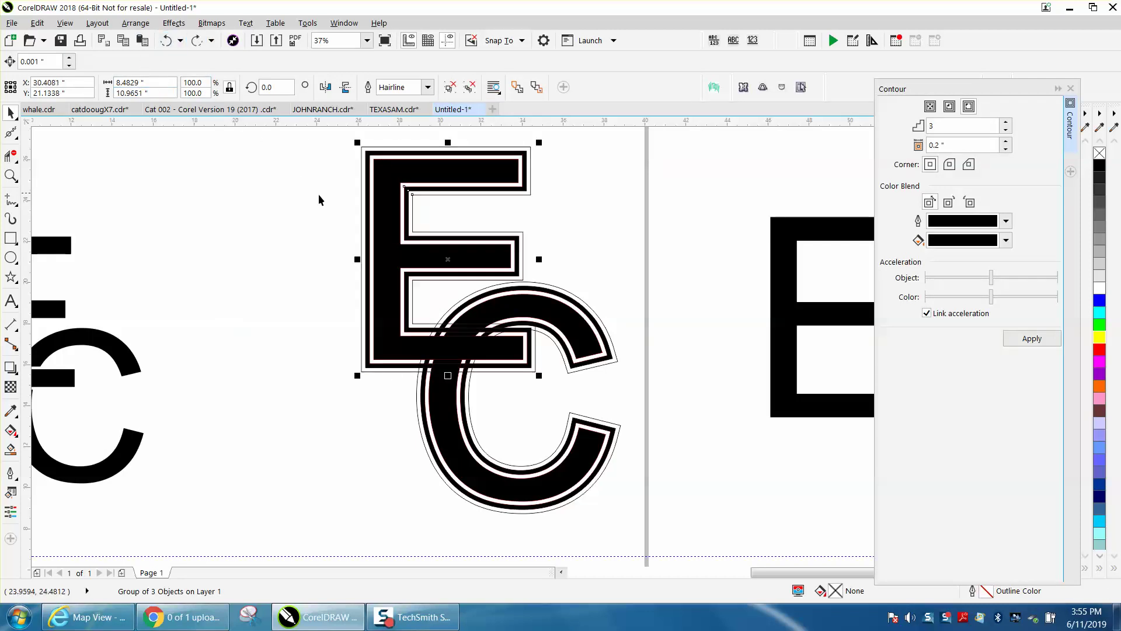
Convert the contoured E group to curves and ungroup its pieces
left_click(135, 23)
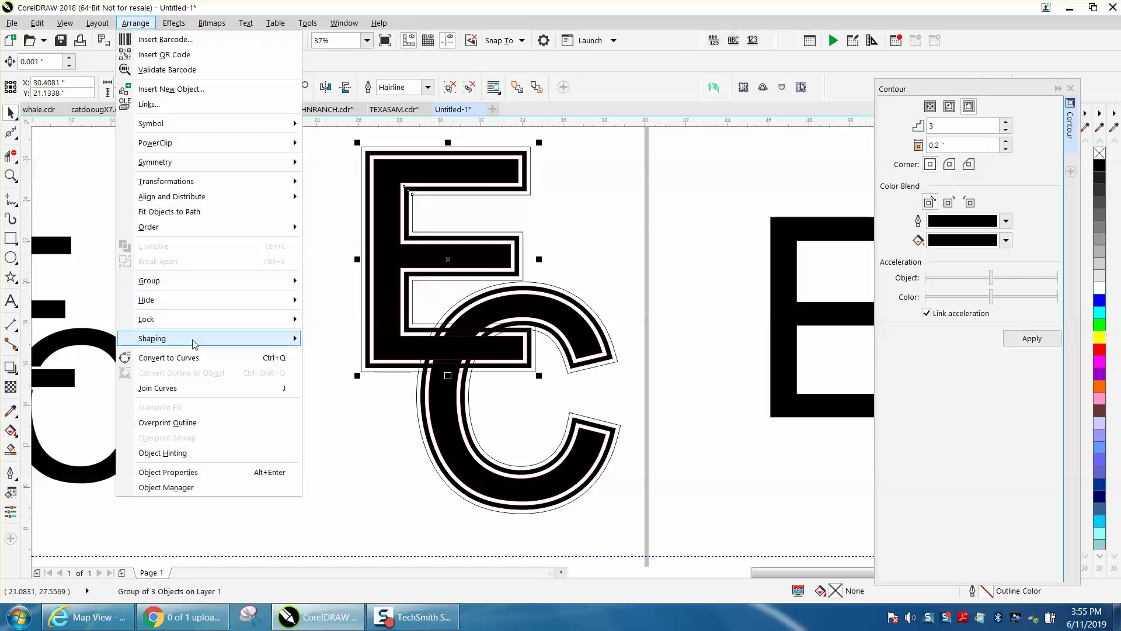
left_click(194, 359)
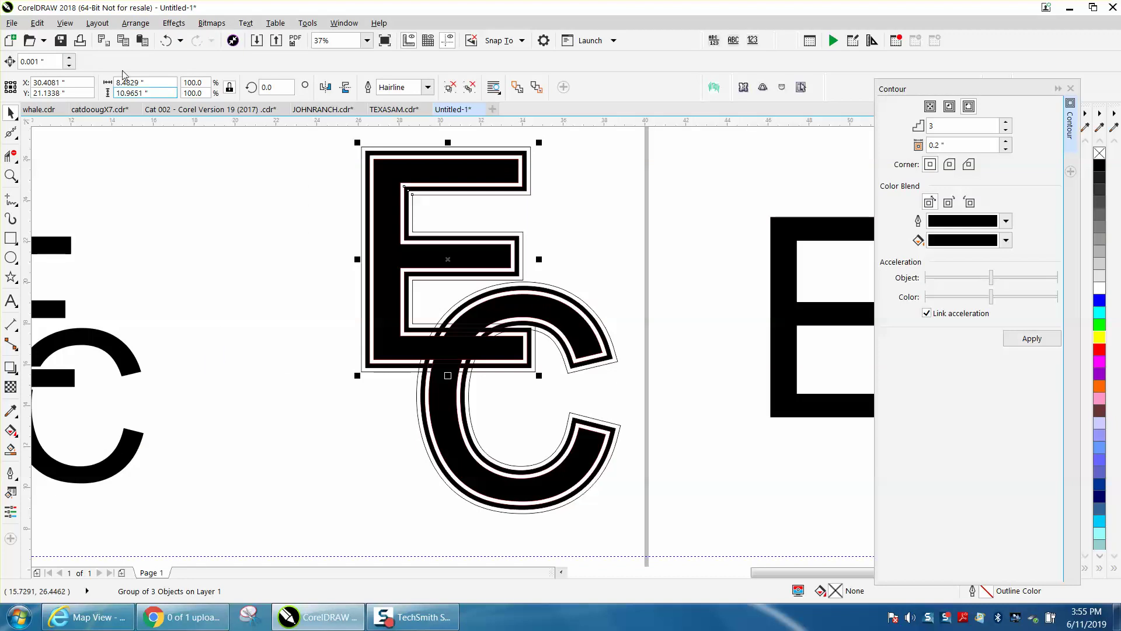
left_click(135, 23)
mouse_move(193, 282)
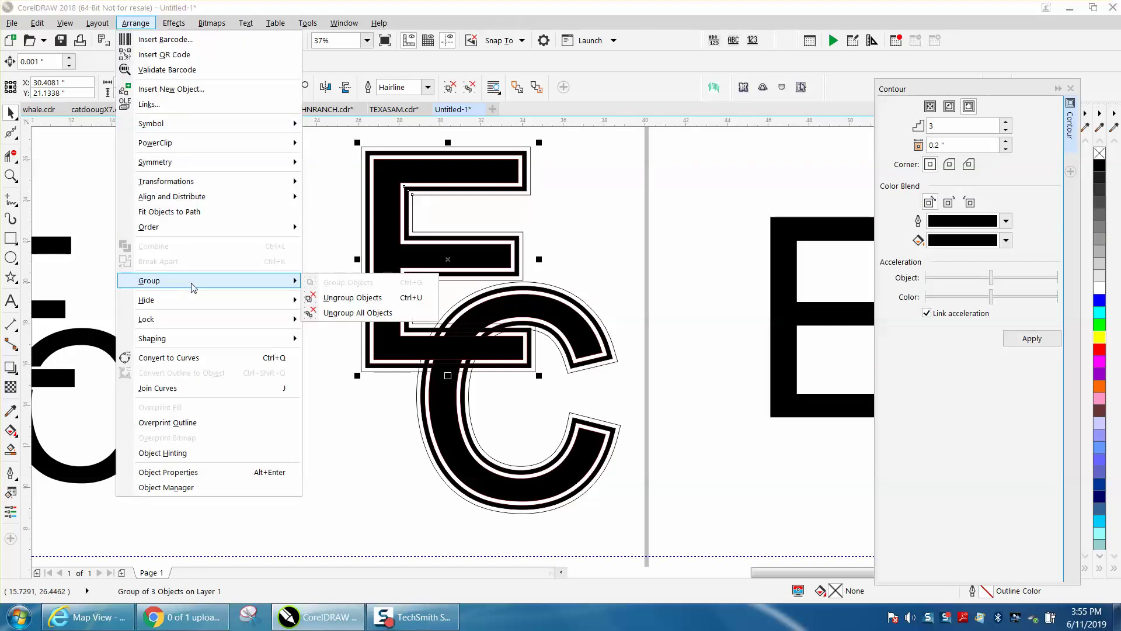
left_click(321, 298)
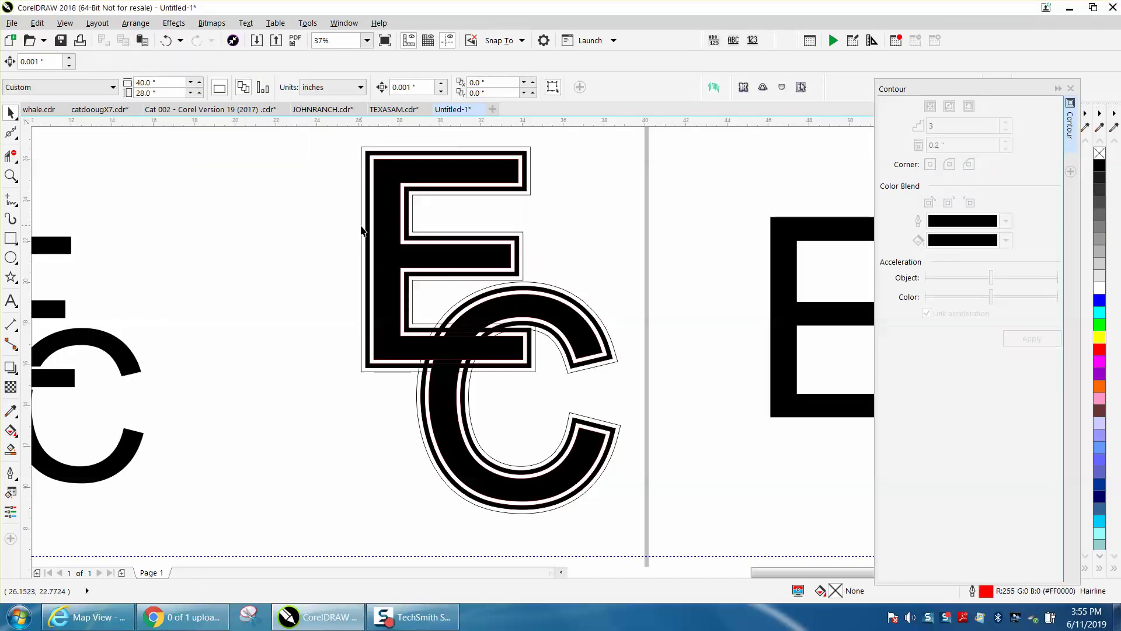
left_click(361, 226)
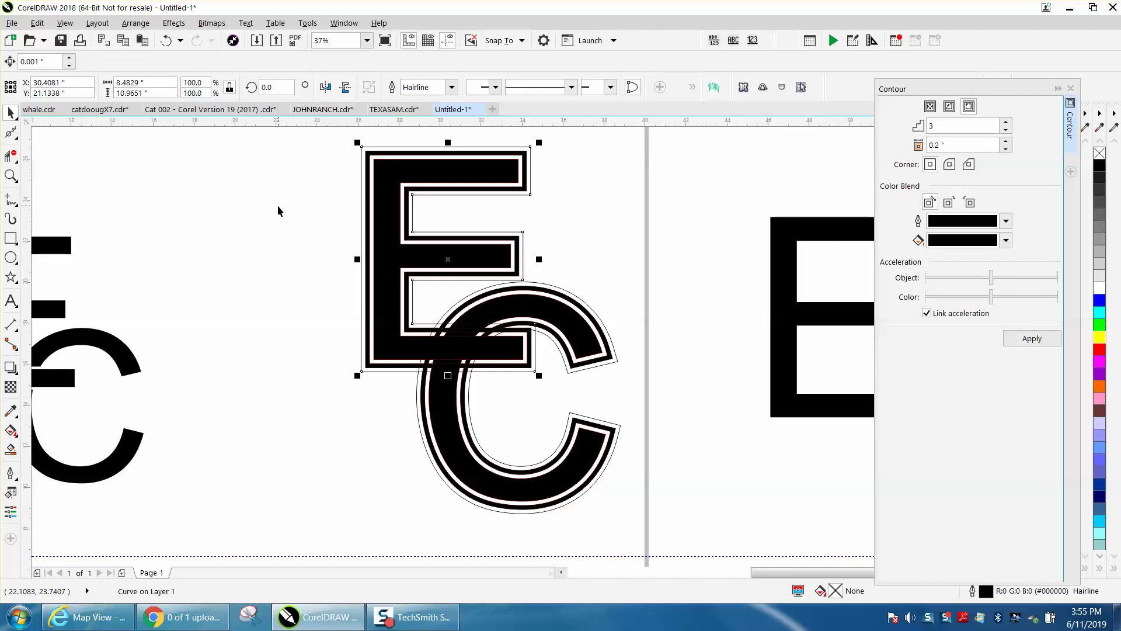
left_click(215, 172)
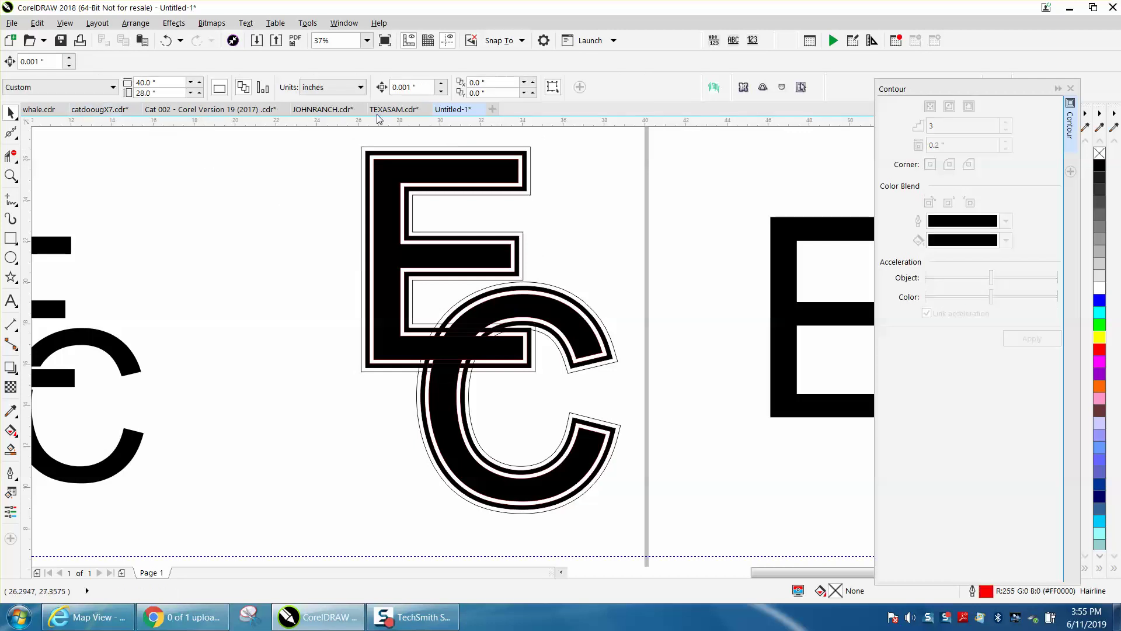
Set the nudge distance to 10 inches and nudge the plain E curve left
left_click(412, 87)
type("10")
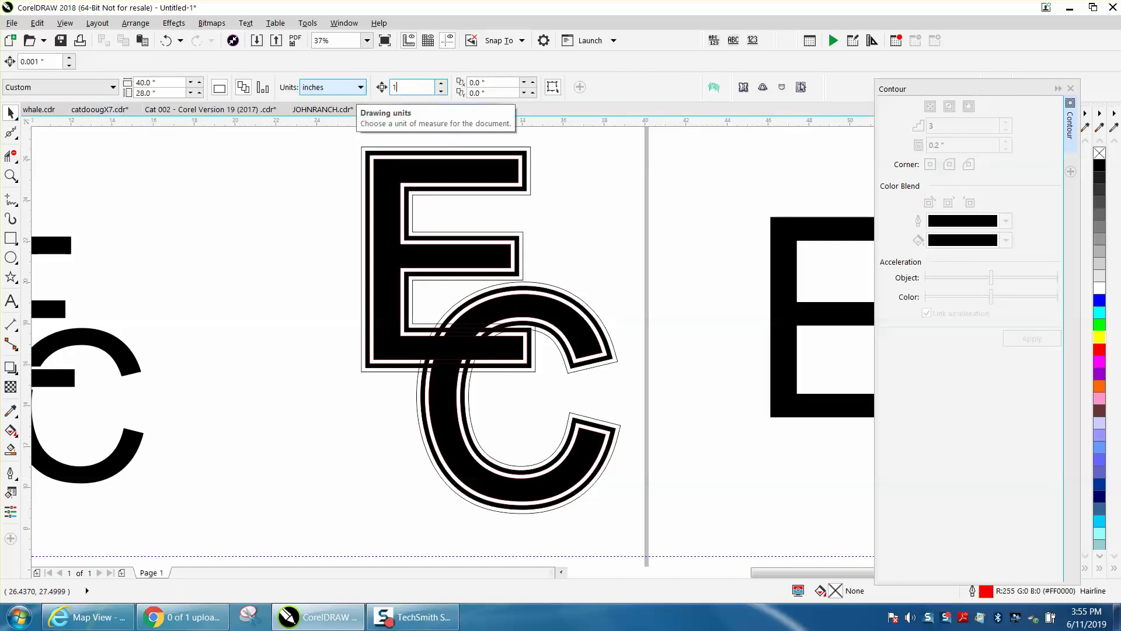
key("Return")
left_click(364, 173)
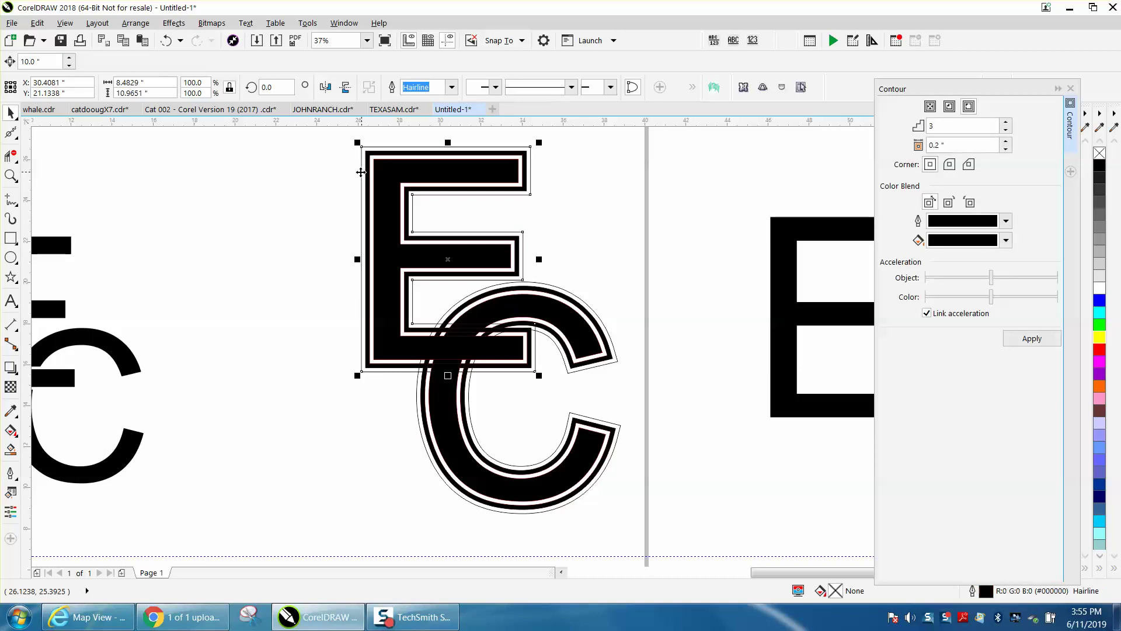
key("Left")
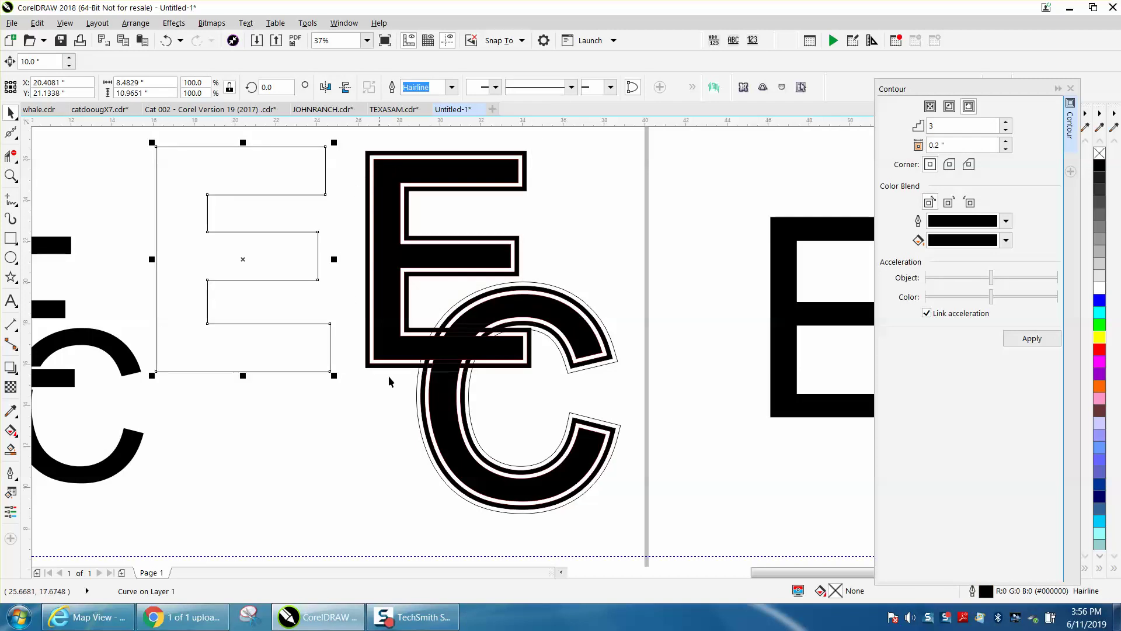
Ungroup the C contour and move the plain C outline 10 inches left
left_click(418, 390)
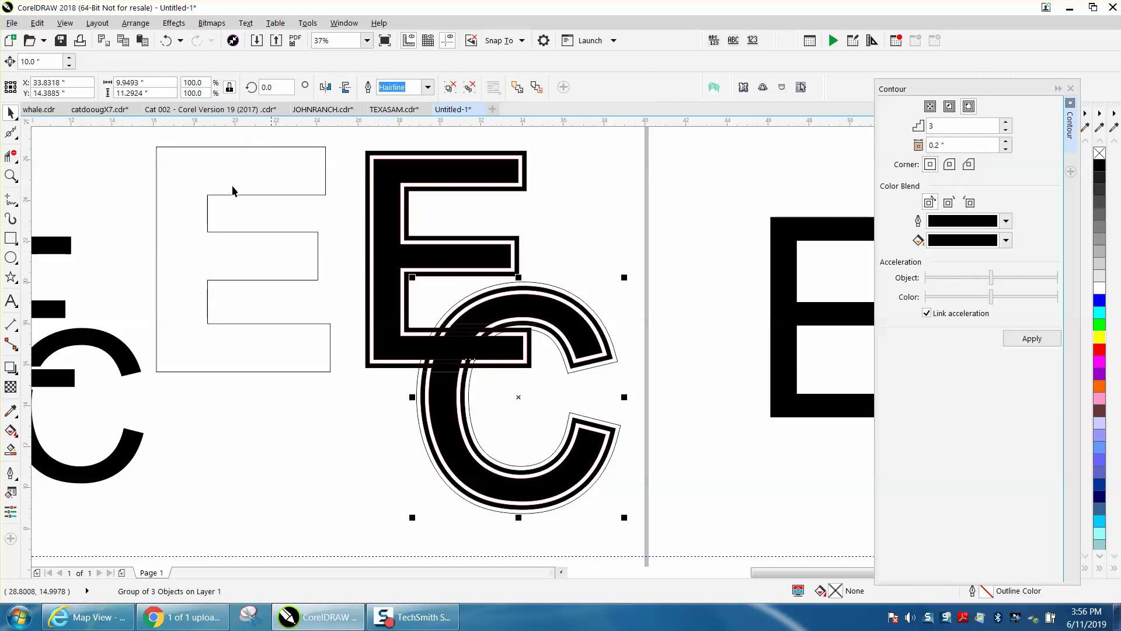
left_click(135, 22)
mouse_move(172, 281)
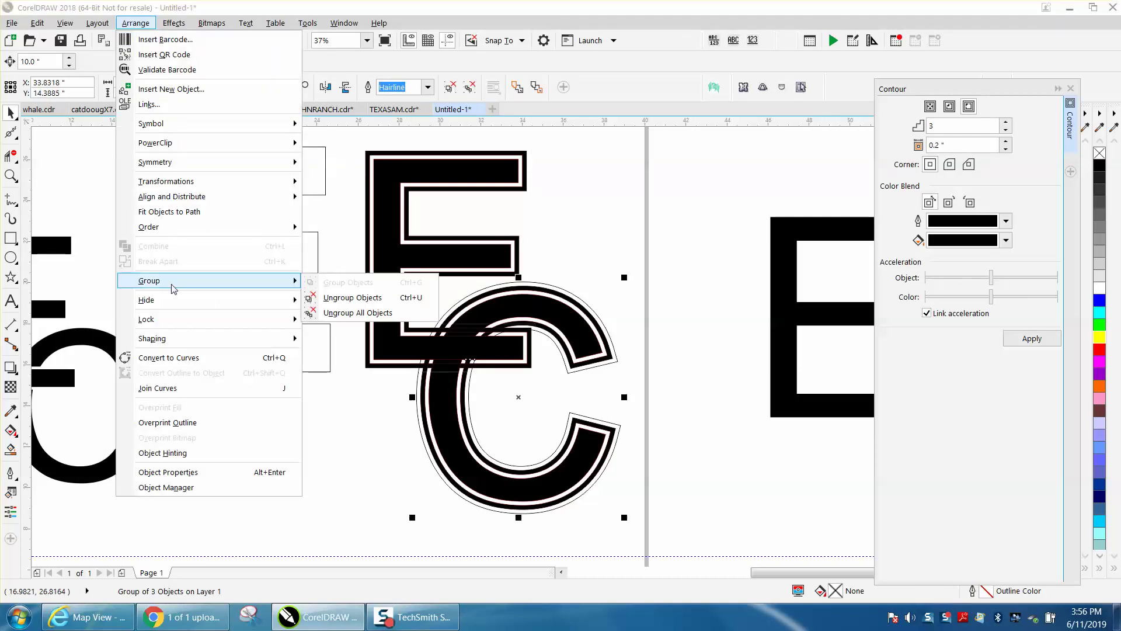
left_click(316, 299)
left_click(314, 326)
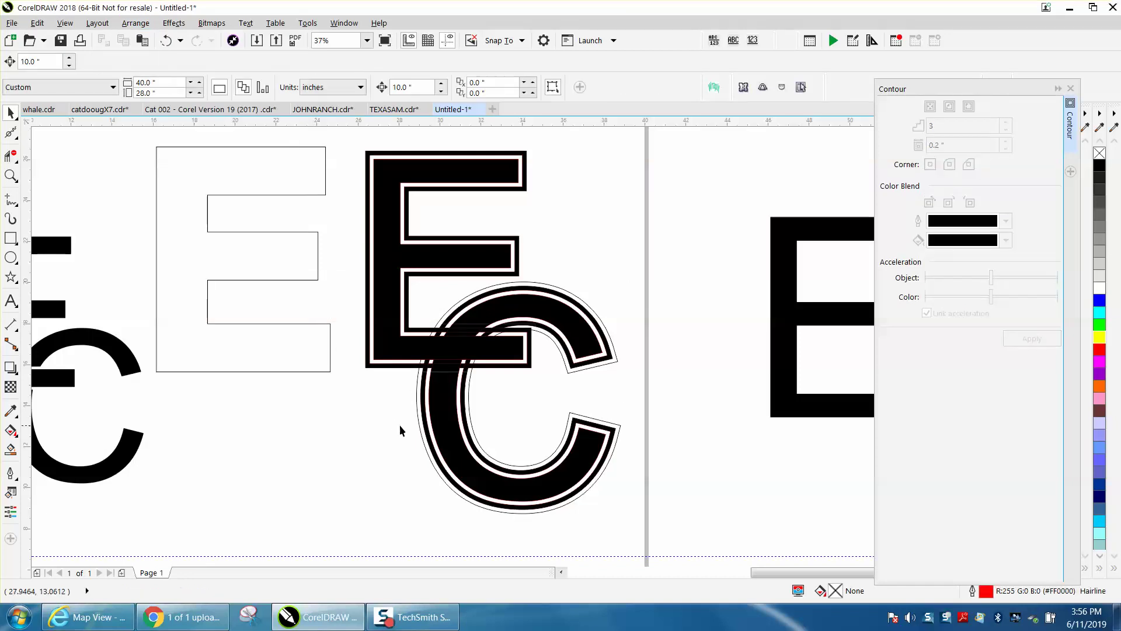
left_click(417, 421)
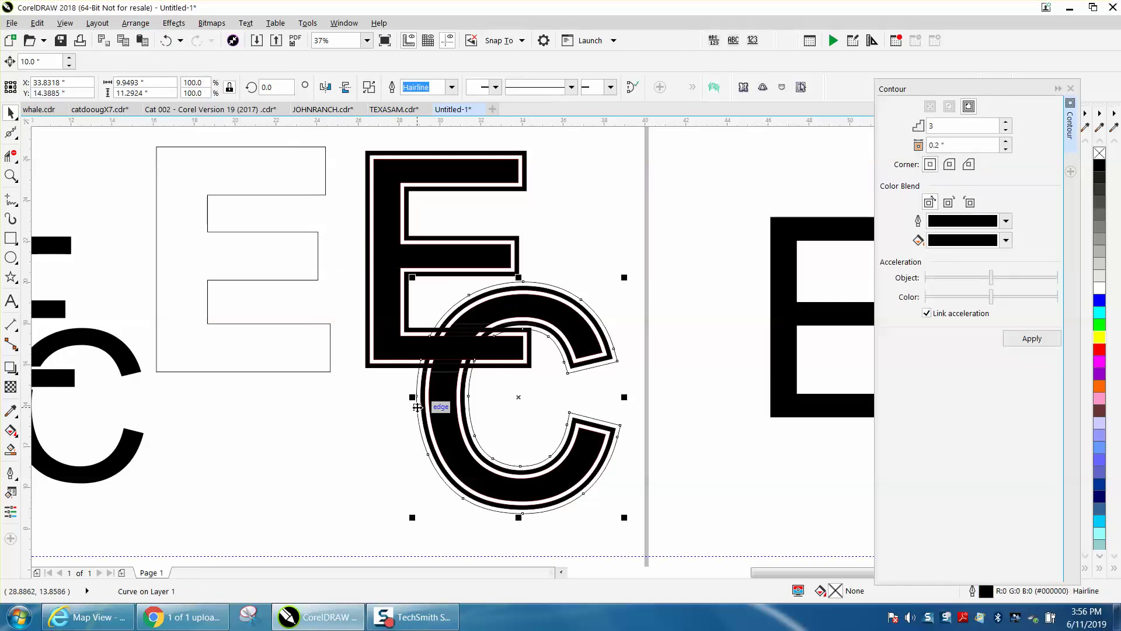
left_click_drag(435, 403, 226, 403)
key("Left")
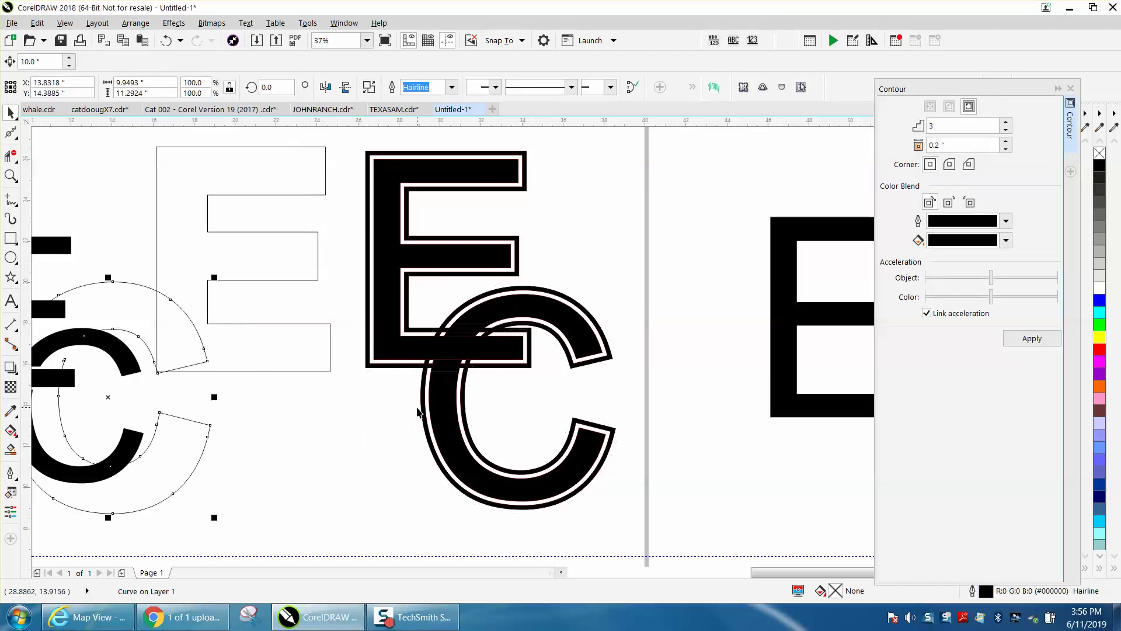
Remove the outlines from all remaining contour pieces
left_click_drag(358, 141, 666, 502)
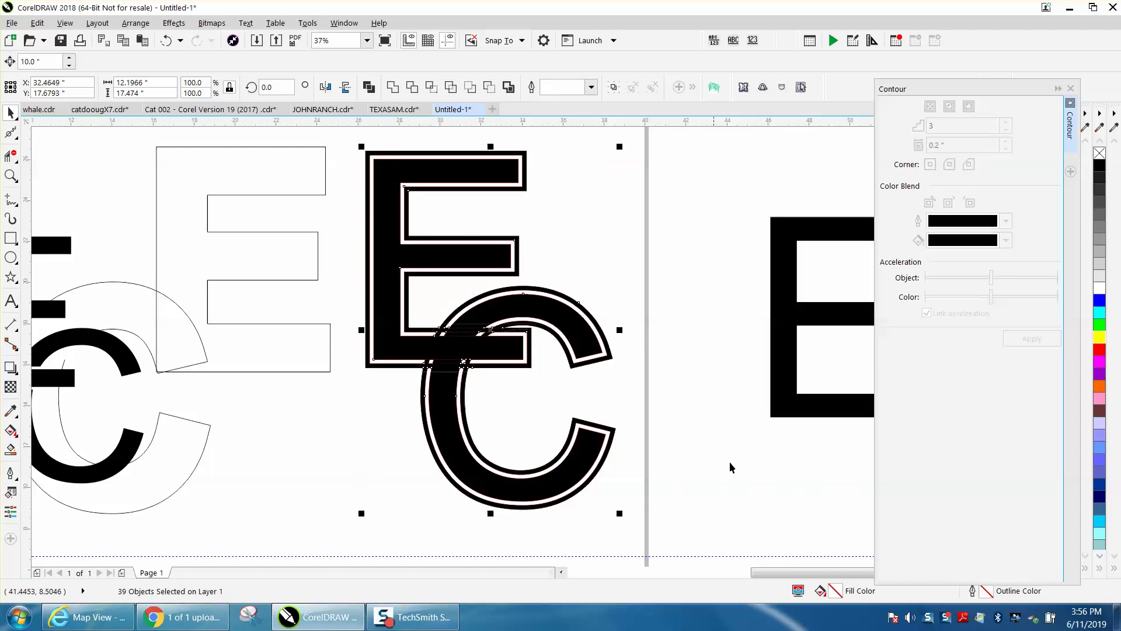
right_click(1100, 154)
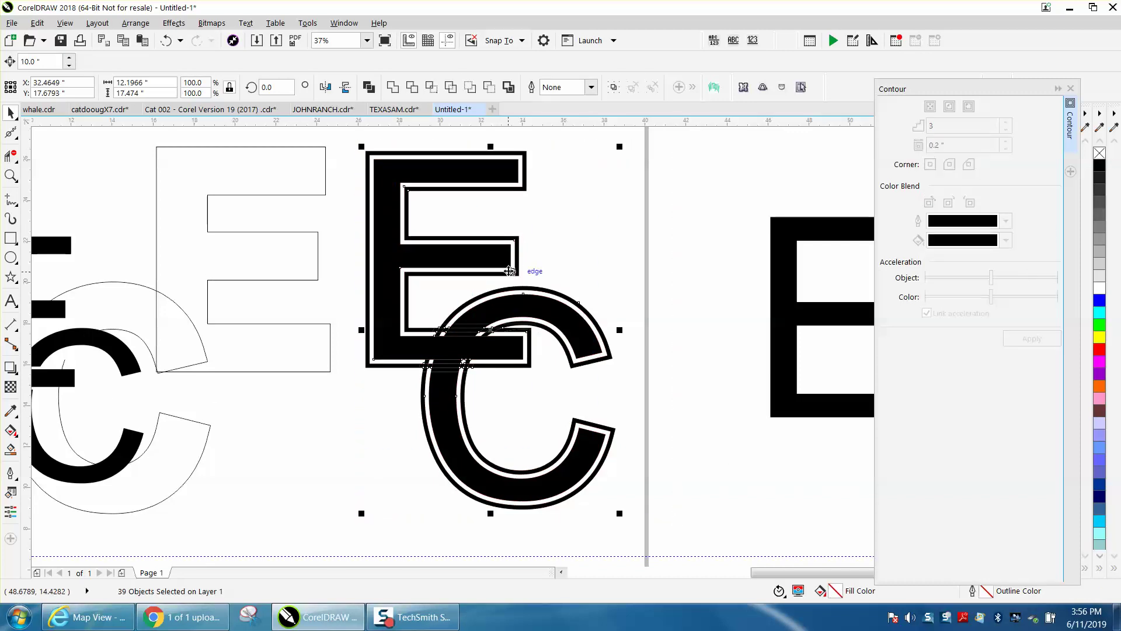
scroll(507, 263, "down", 3)
Drag the black E and C fragments off the page and delete the black C's bottom arc
left_click_drag(269, 261, 136, 198)
left_click_drag(283, 306, 170, 260)
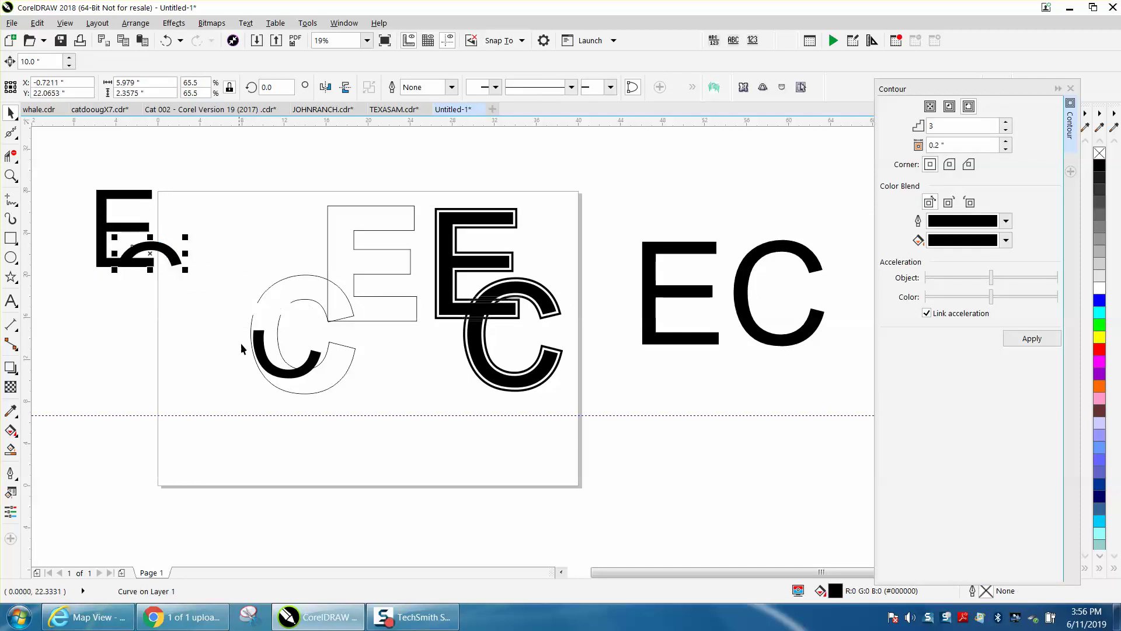
left_click_drag(295, 355, 173, 296)
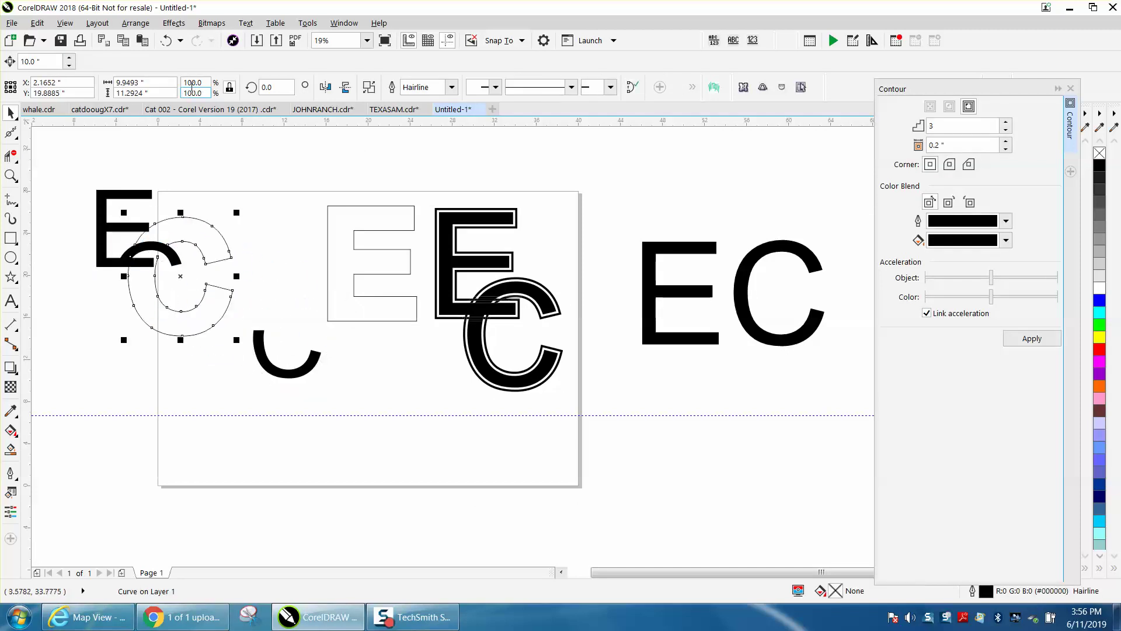
key("ctrl+z")
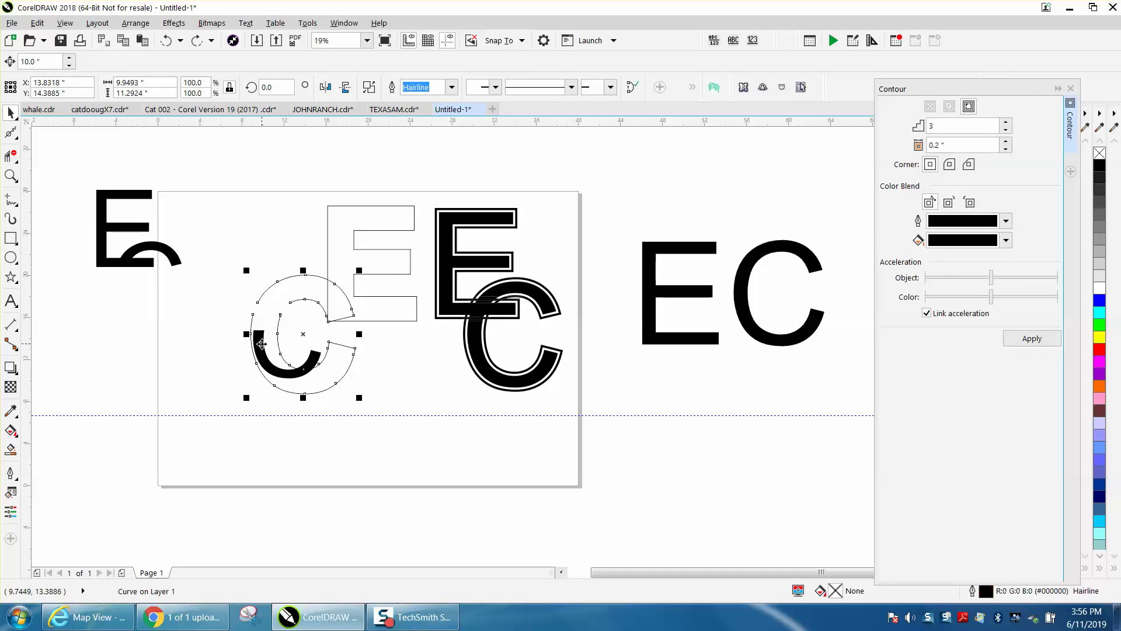
key("ctrl+shift+z")
left_click(264, 357)
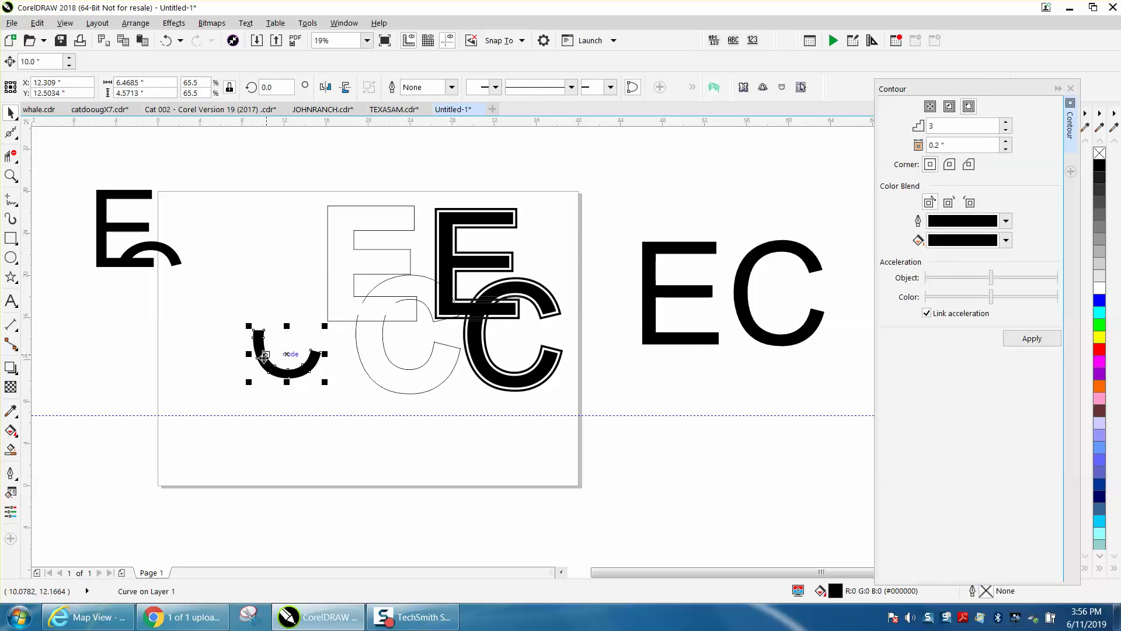
key("Delete")
Nudge the outline C 10 inches left onto the outline E and select both
left_click(359, 364)
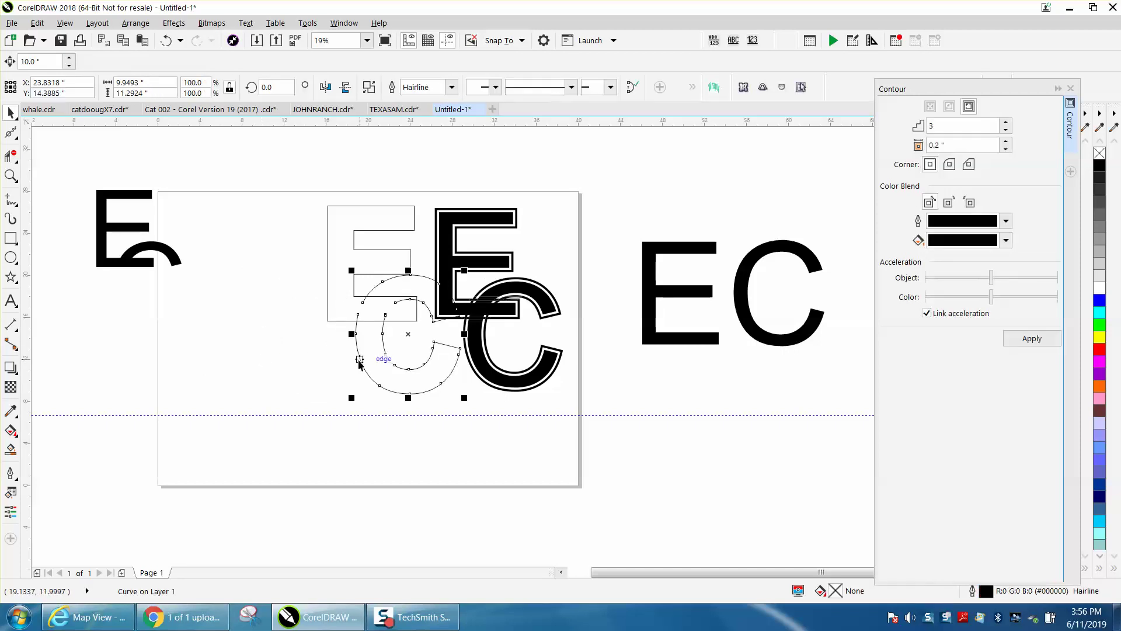
key("Left")
left_click_drag(222, 172, 434, 410)
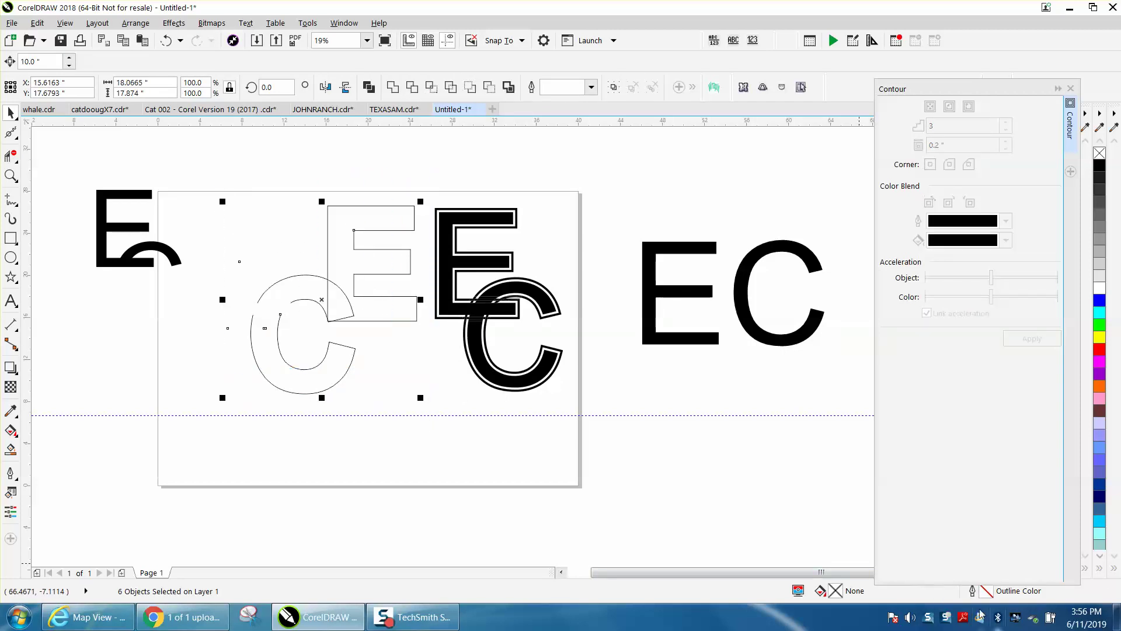
Give the selected E and C pieces a 0.75 pt PANTONE Process Black C outline
double_click(986, 593)
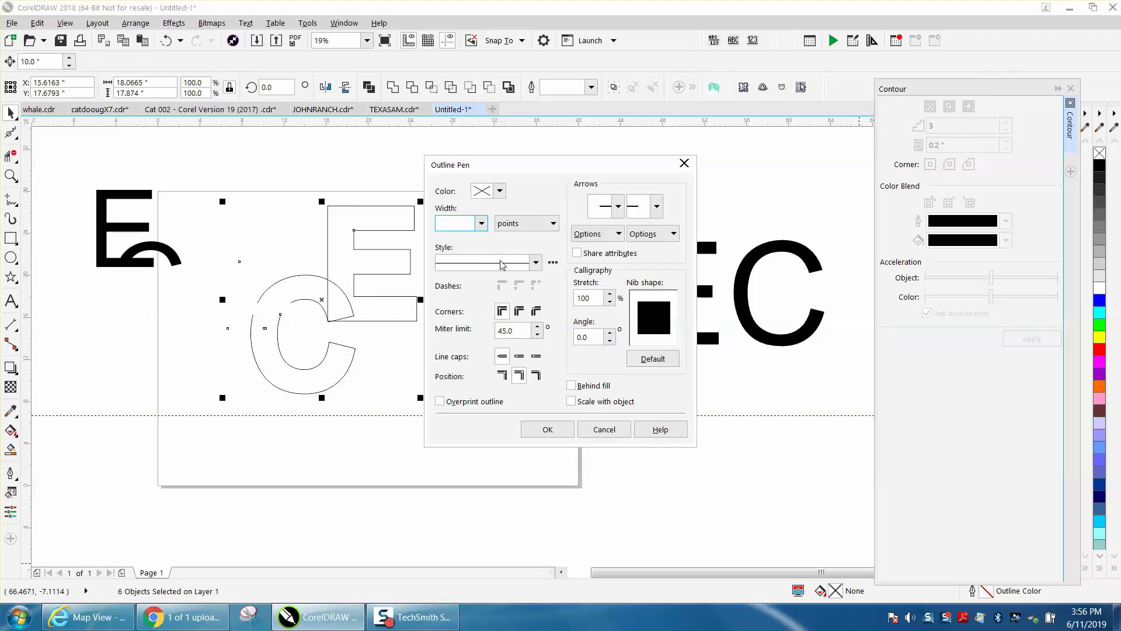
left_click(481, 224)
left_click(461, 267)
left_click(501, 191)
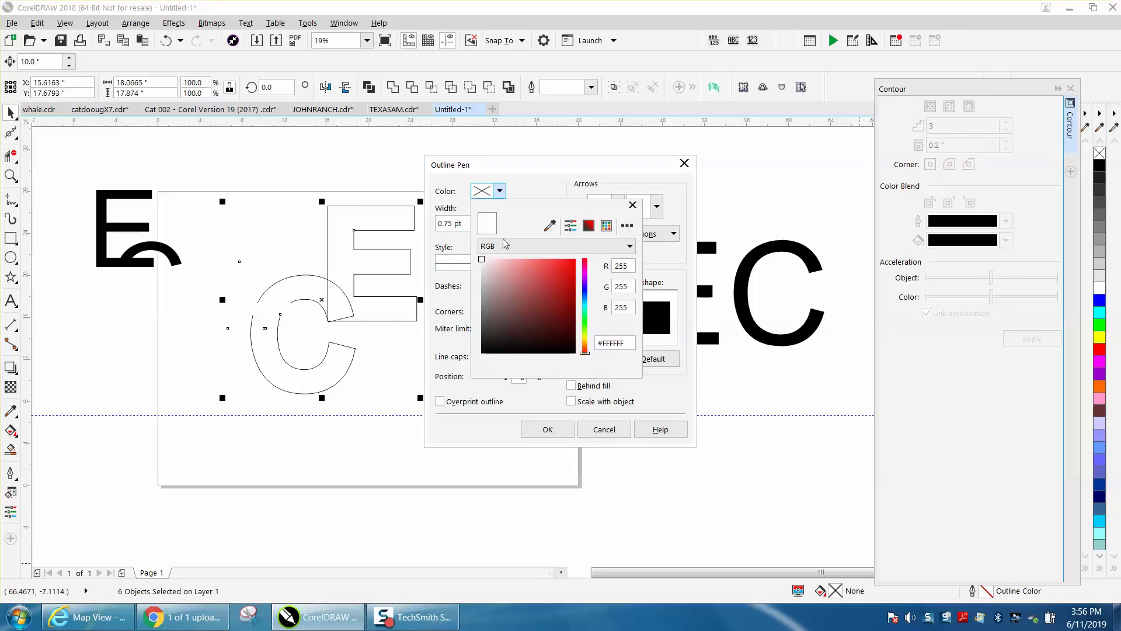
left_click(607, 226)
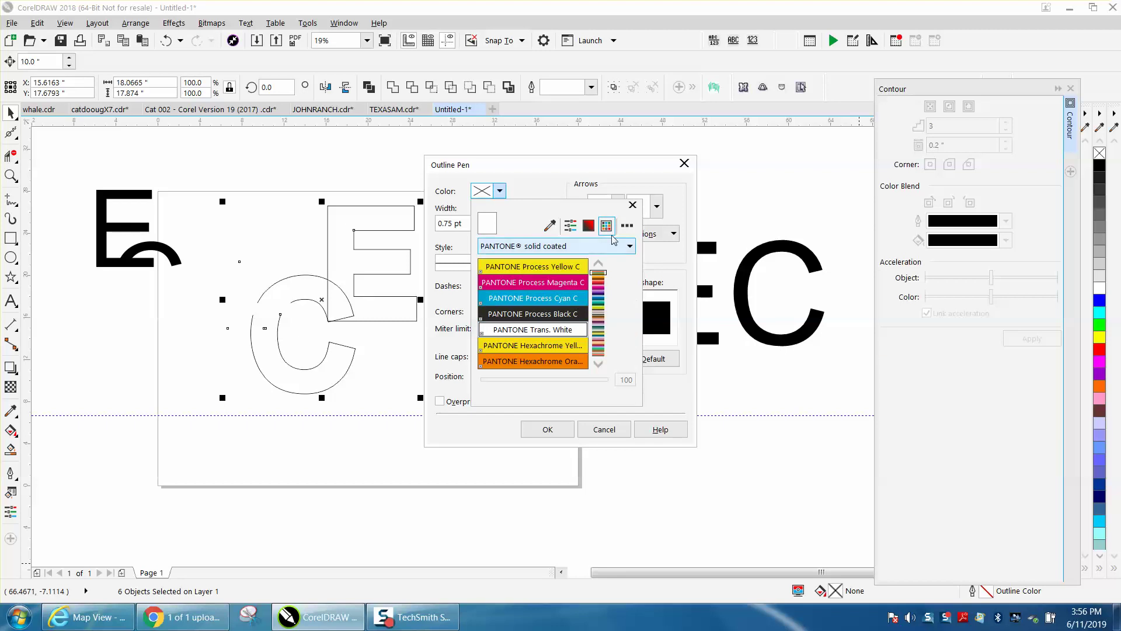
left_click(626, 226)
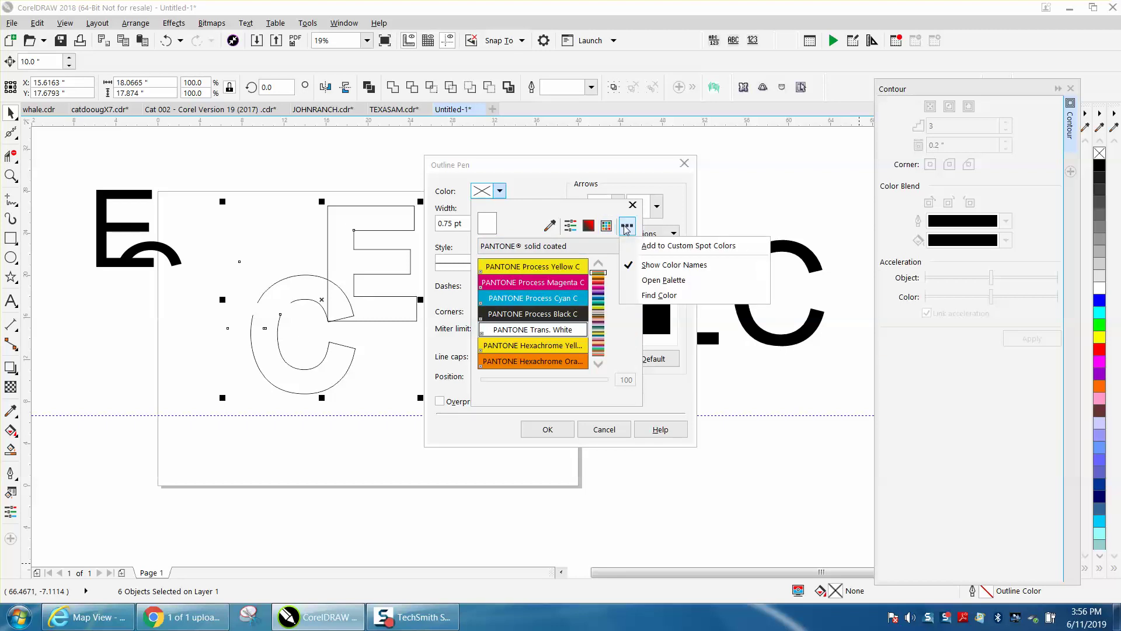
left_click(599, 272)
left_click(599, 364)
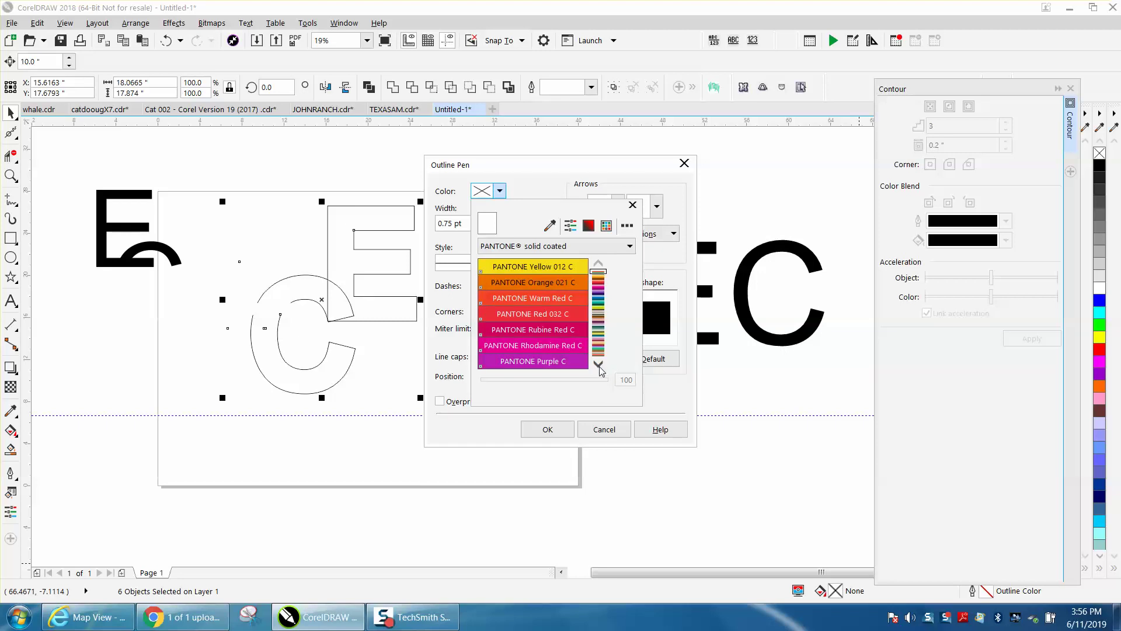
left_click(599, 365)
left_click(598, 365)
left_click(599, 365)
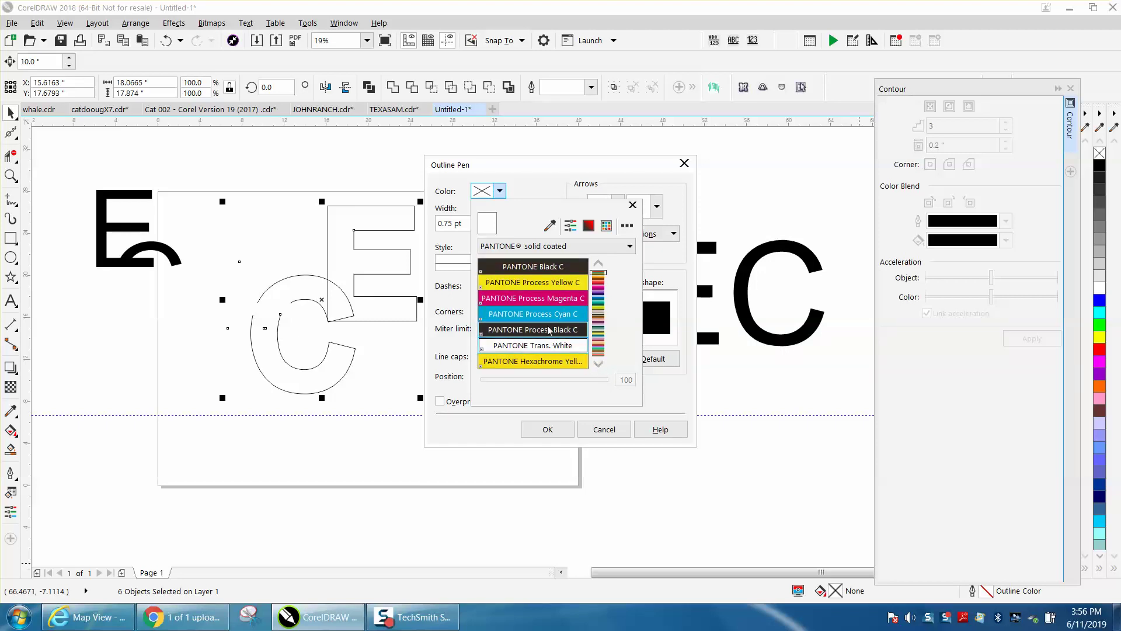
left_click(531, 329)
left_click(564, 437)
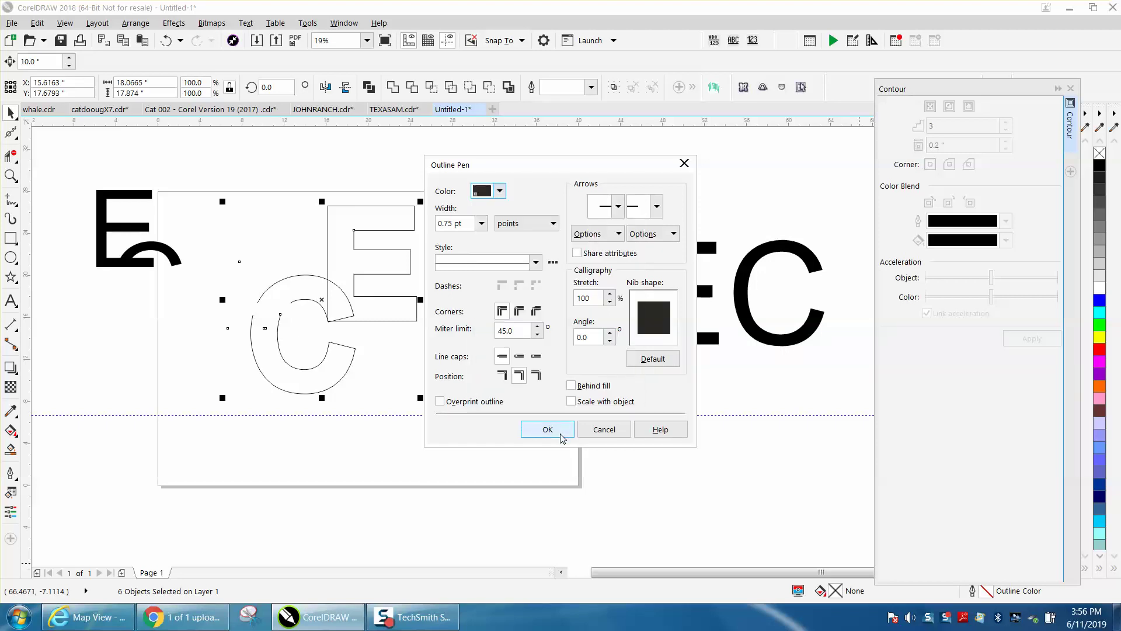
left_click(564, 437)
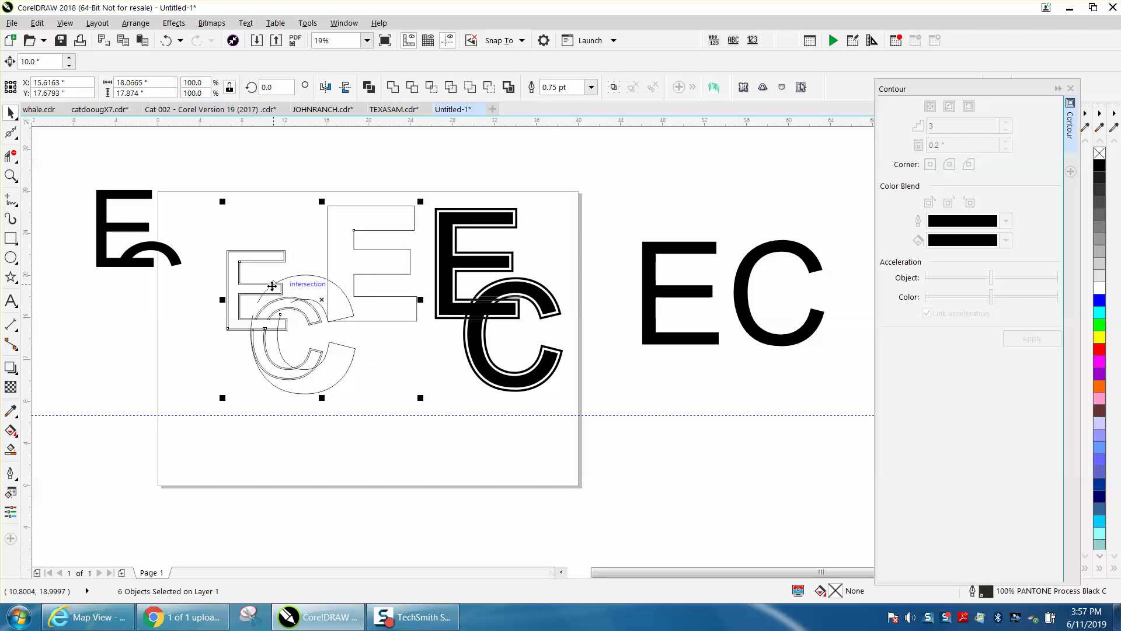
Delete the six selected objects, then undo twice to drop the stray smaller E and C copies
key("Delete")
left_click(166, 40)
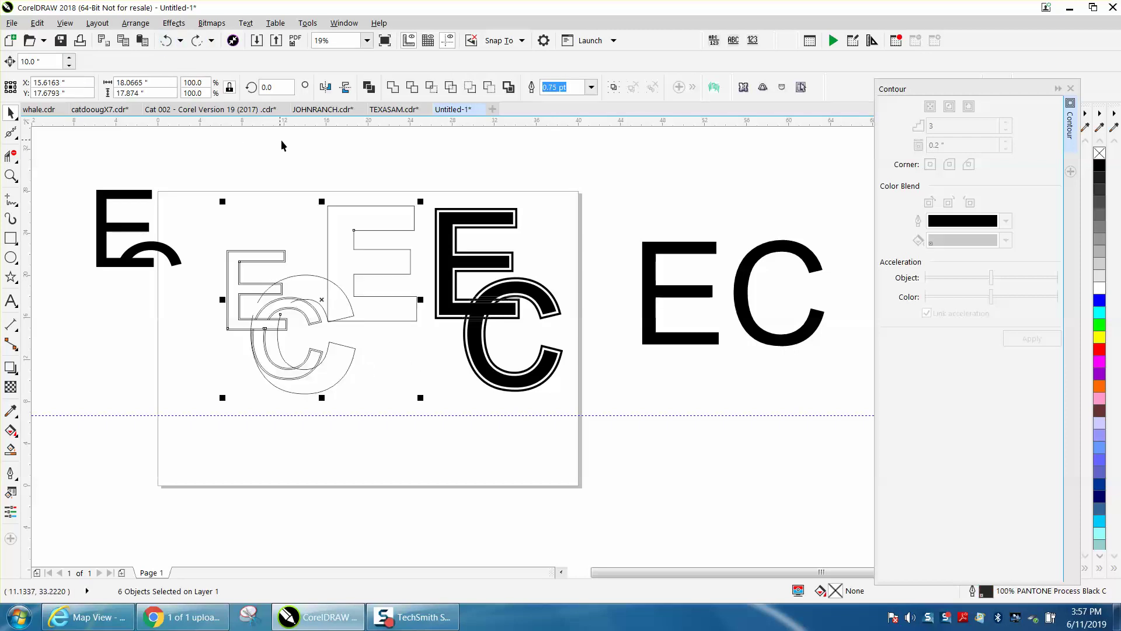
left_click(166, 41)
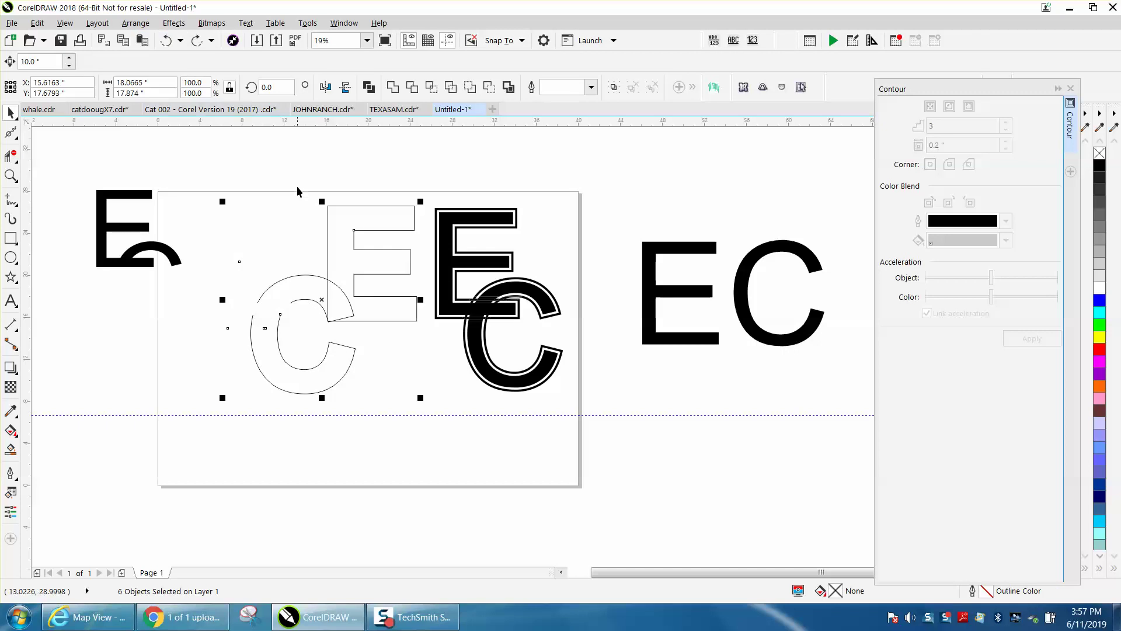
left_click(318, 218)
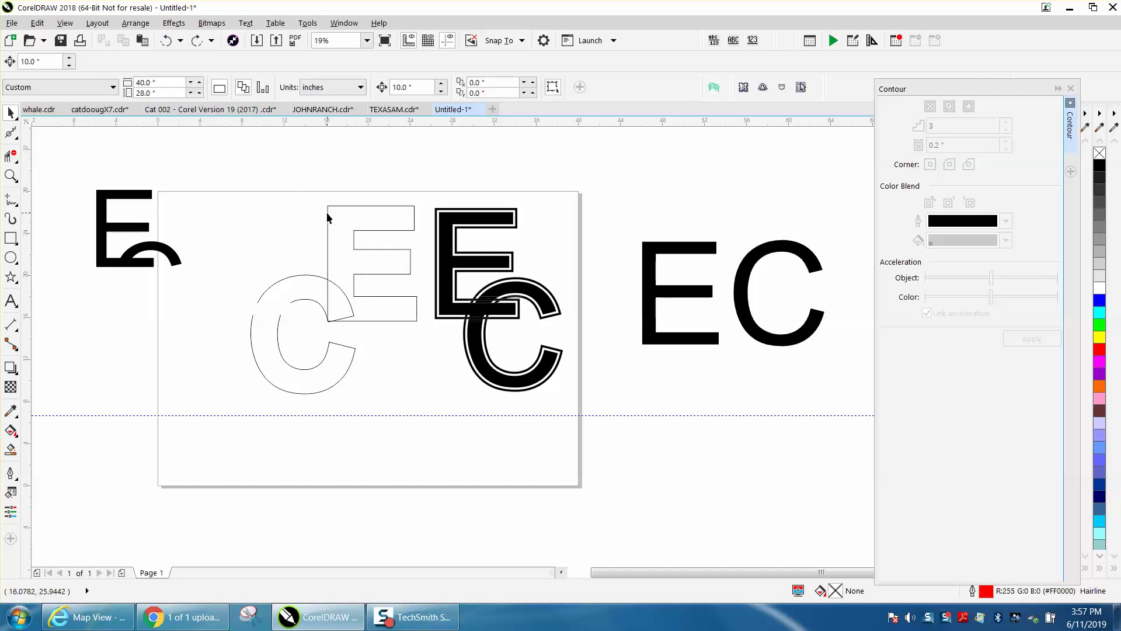
Convert the thin E outline to an object with a black 0.5 pt outline, then select the C
left_click(327, 217)
left_click(136, 22)
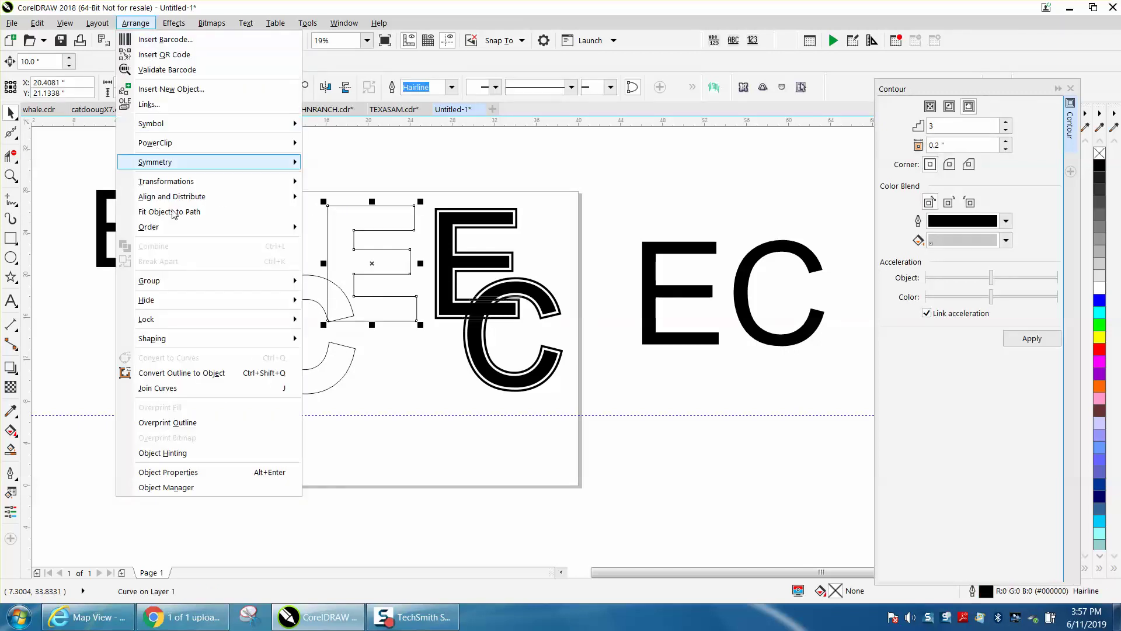
left_click(201, 372)
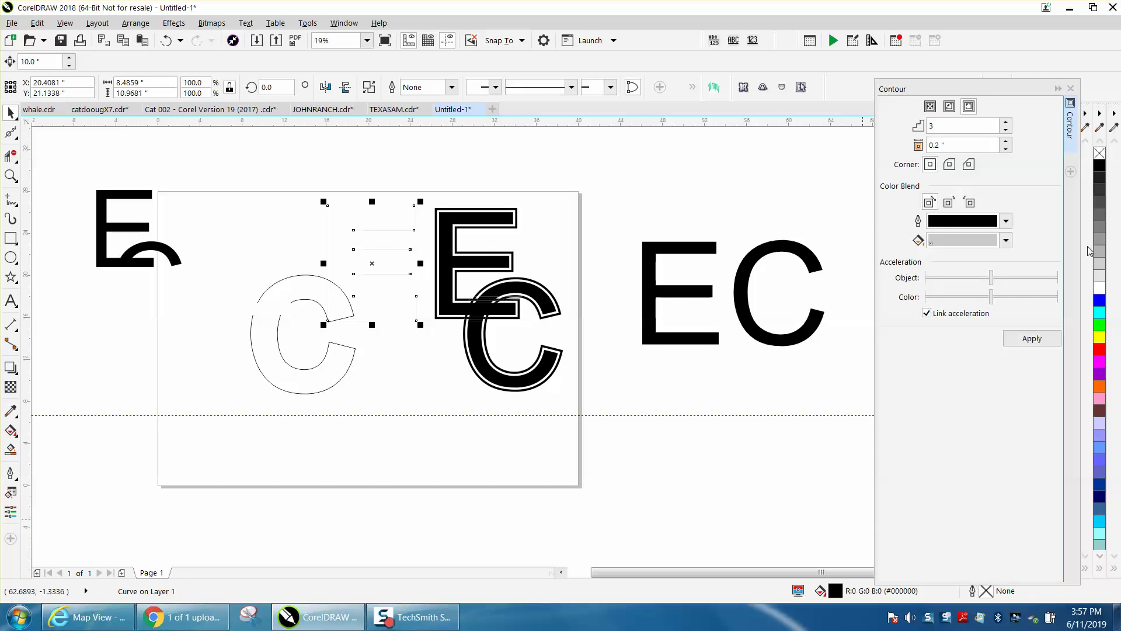
right_click(1100, 166)
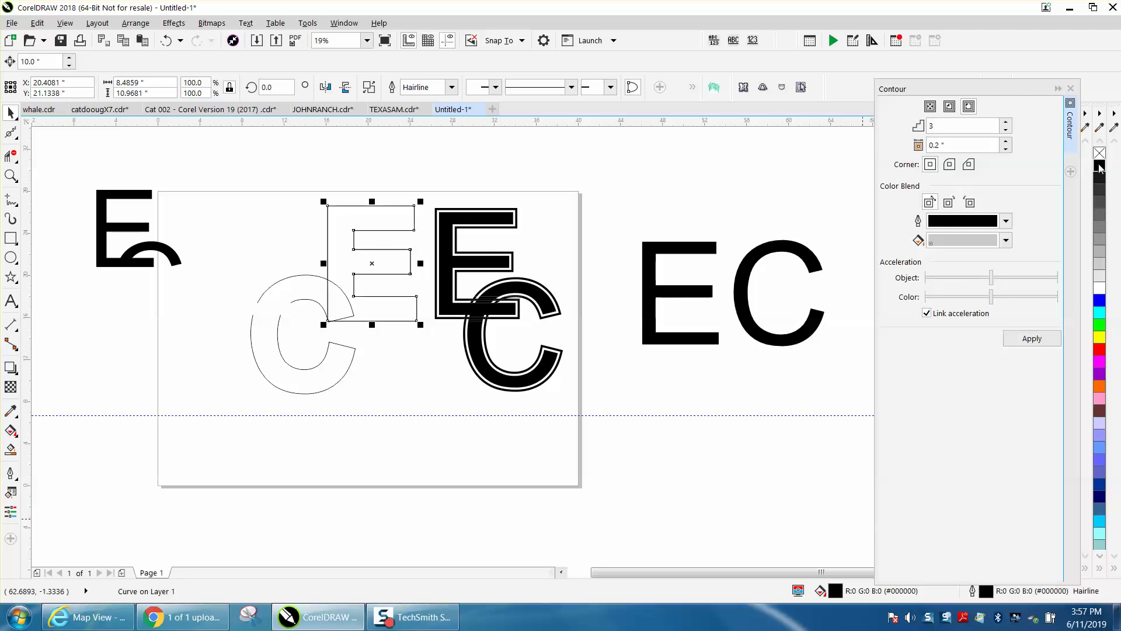
double_click(995, 592)
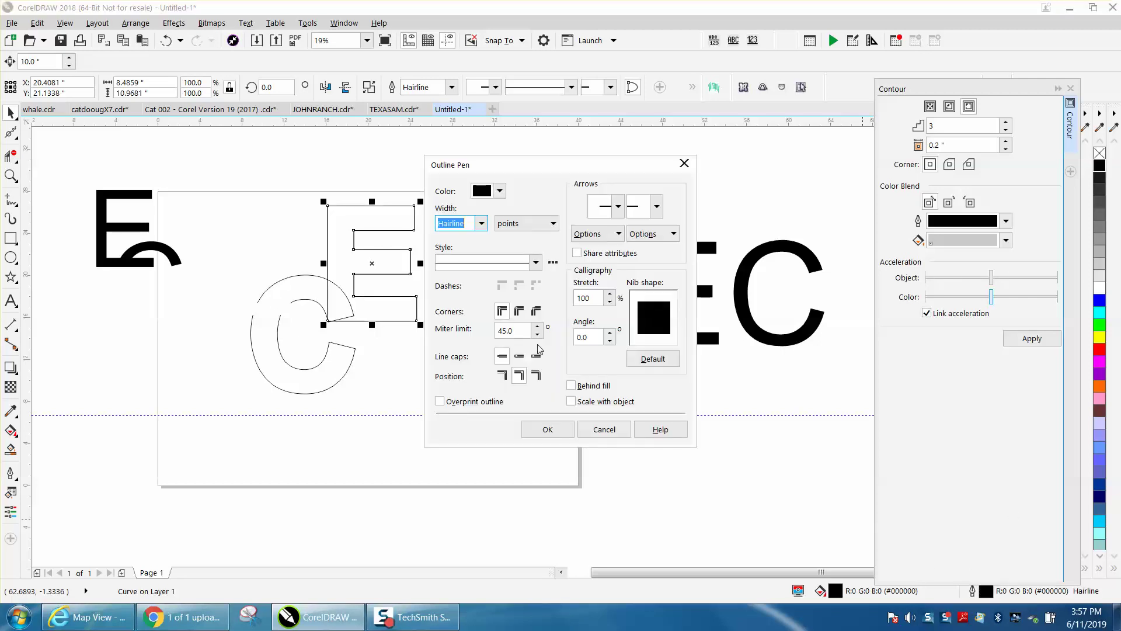
left_click(481, 225)
left_click(465, 257)
left_click(549, 429)
left_click(309, 273)
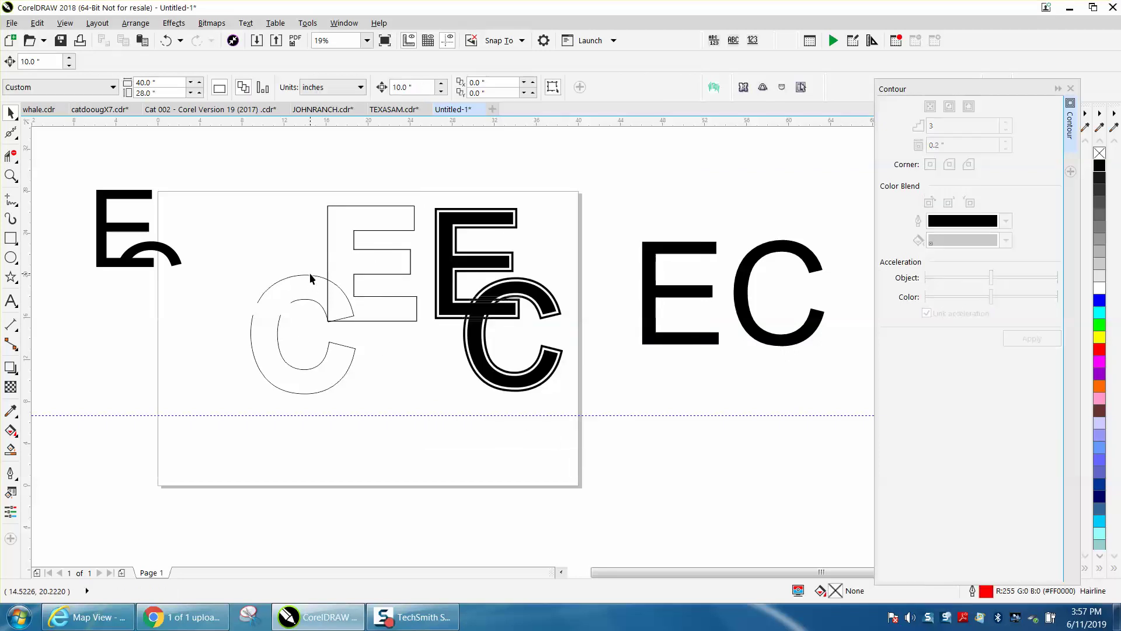
left_click(310, 272)
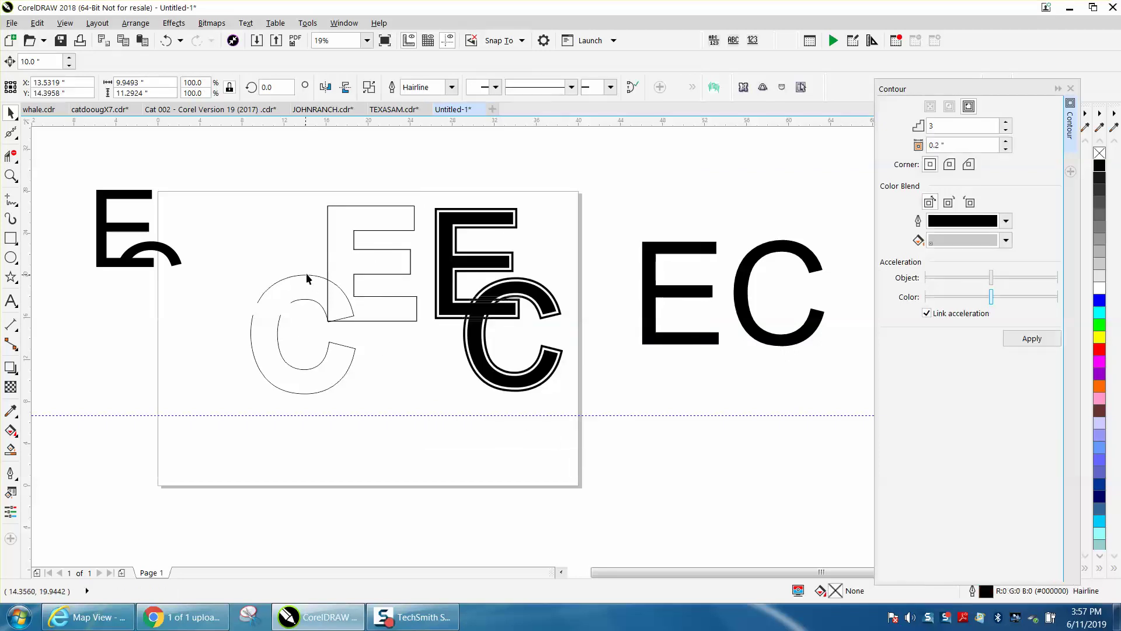
Convert the thin C outline to an object with a black 1.0 pt outline
left_click(168, 42)
left_click(140, 26)
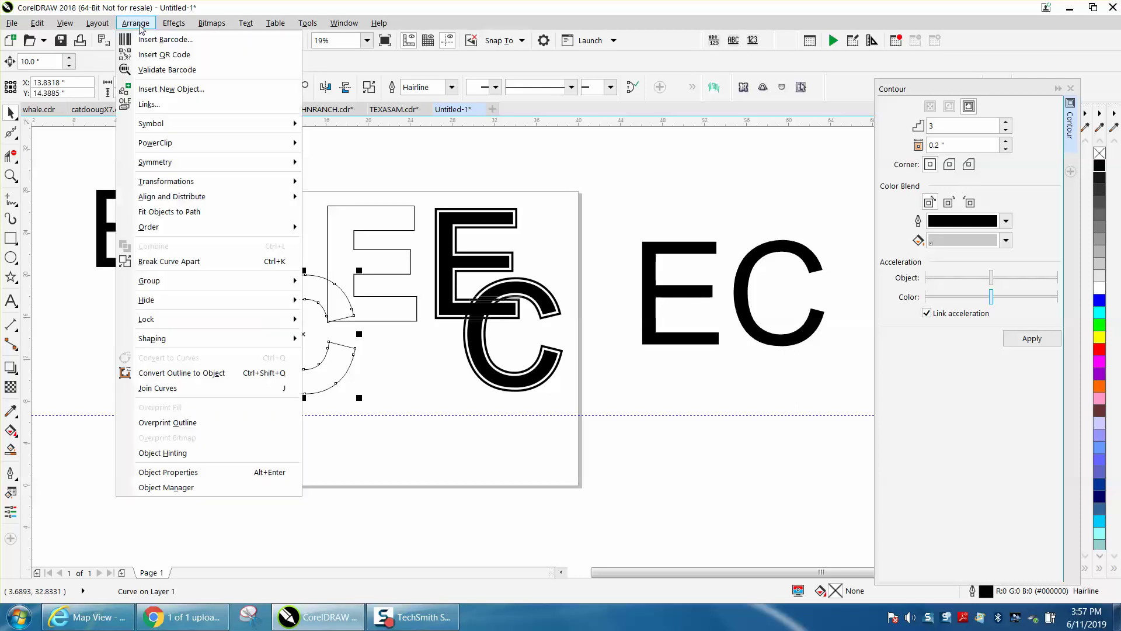
left_click(190, 372)
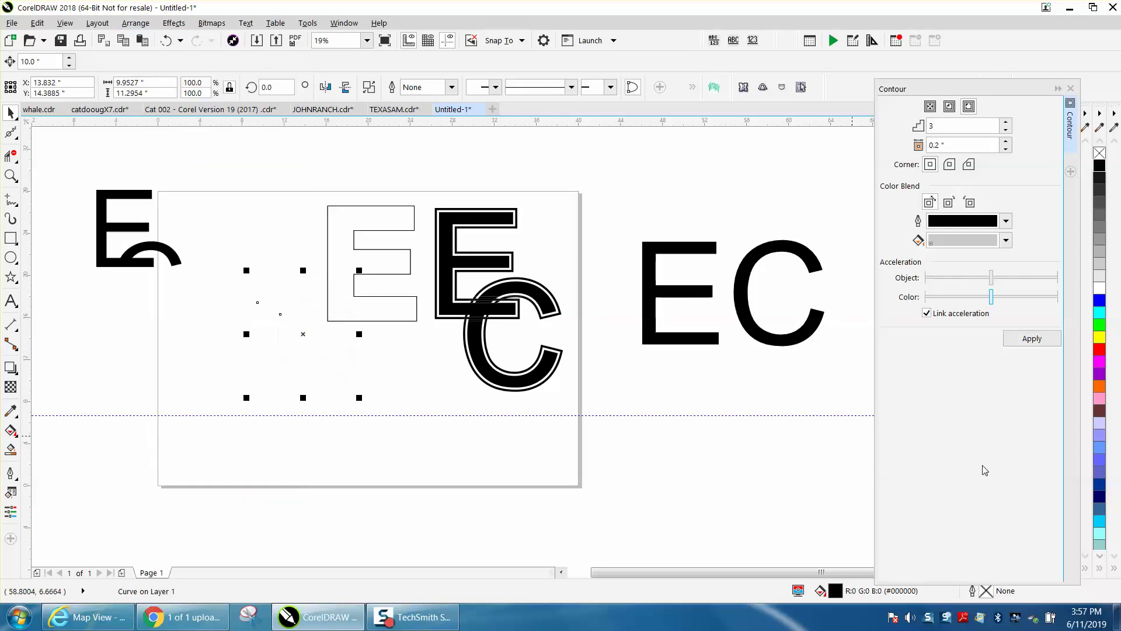
right_click(1100, 169)
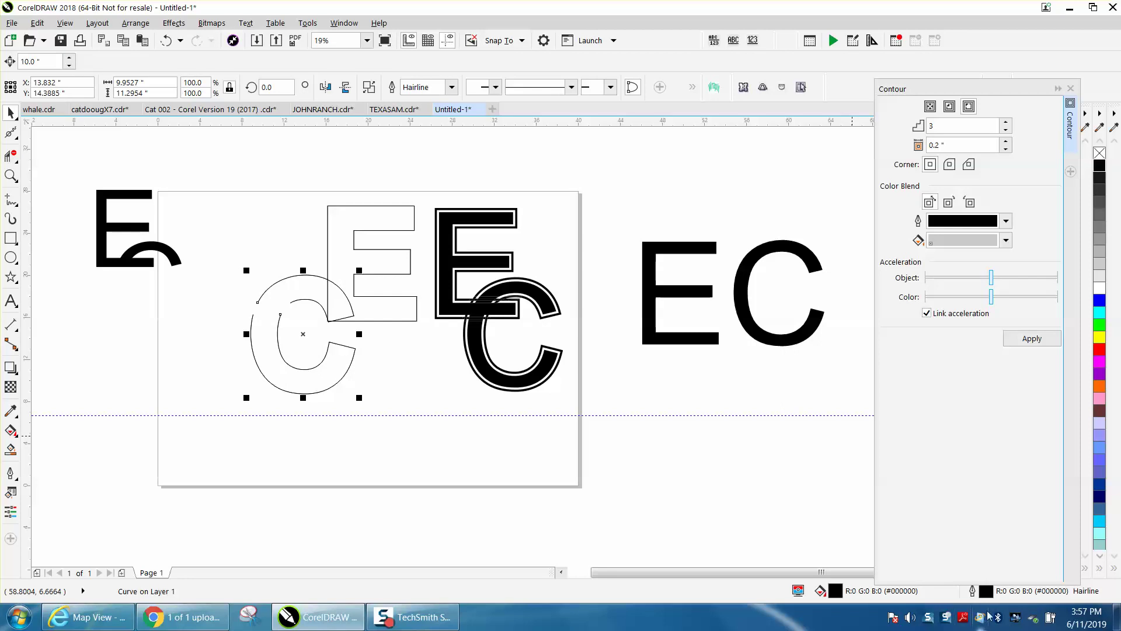
double_click(986, 593)
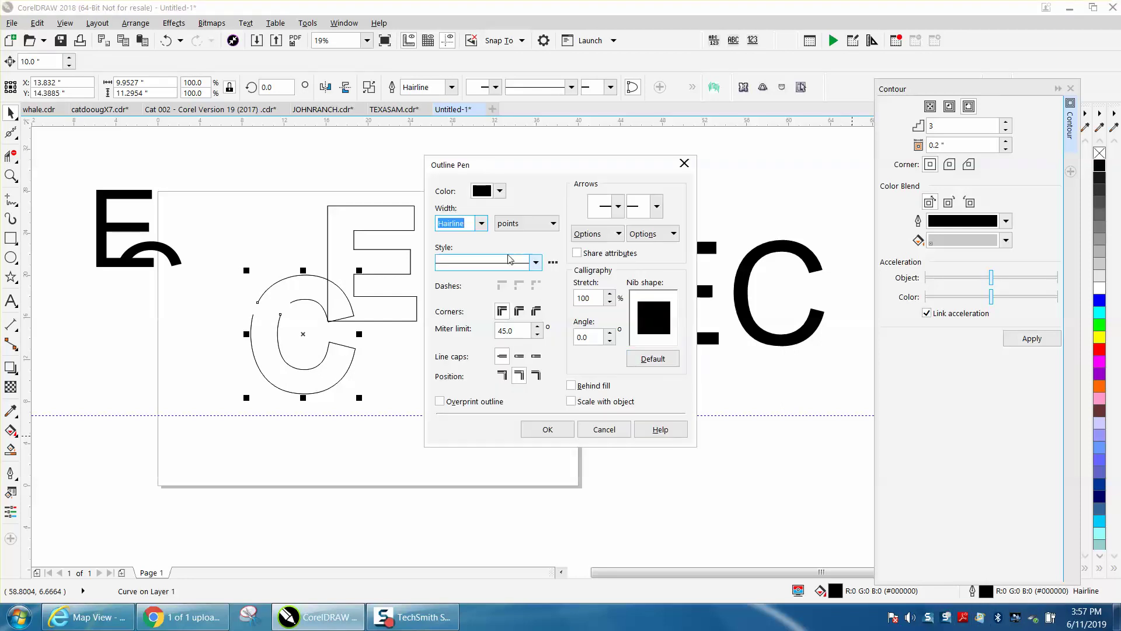
left_click(482, 223)
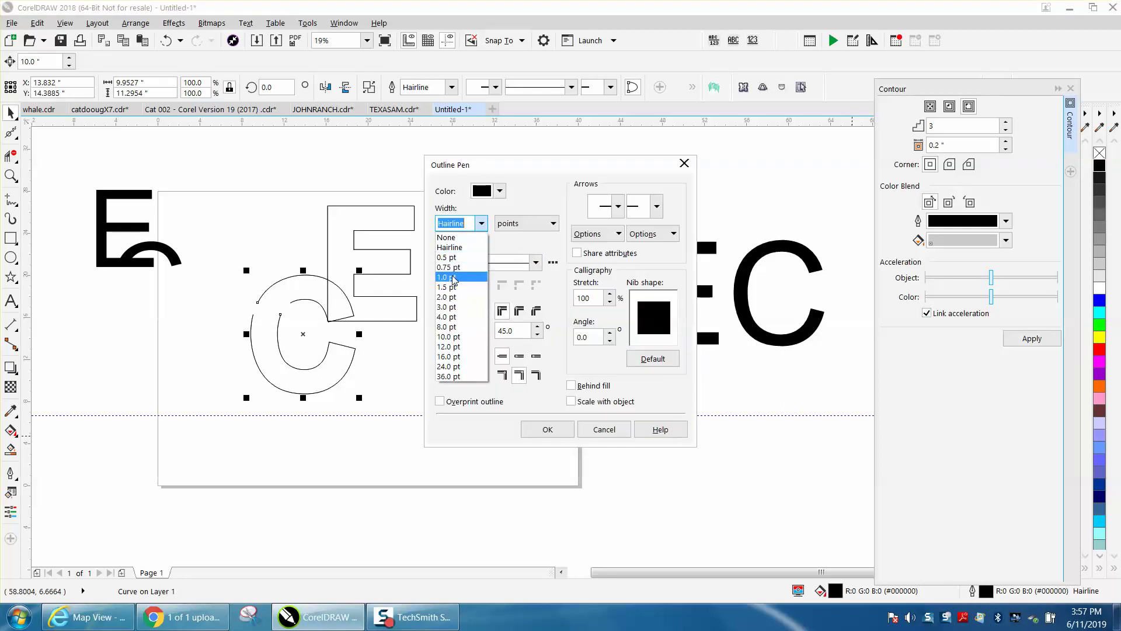
left_click(454, 278)
left_click(547, 430)
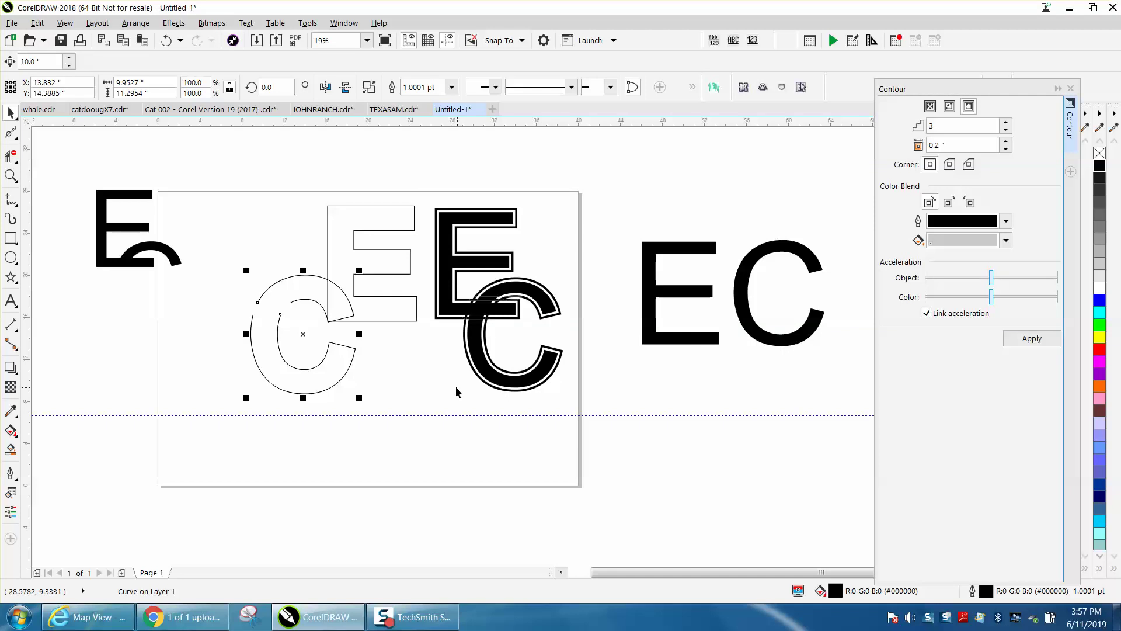
left_click(415, 325)
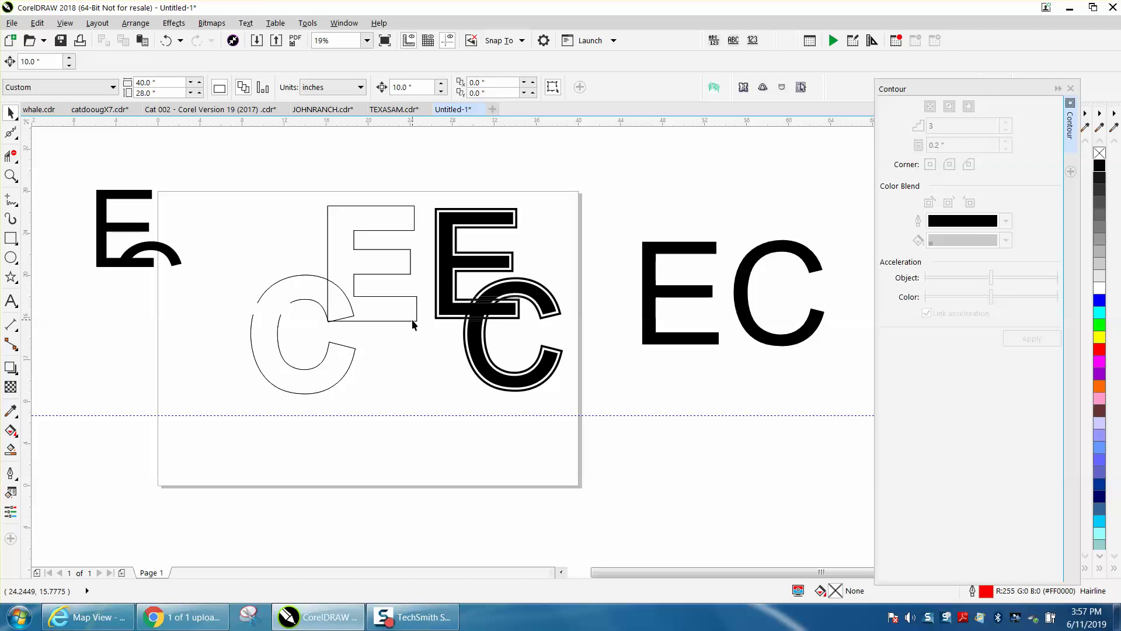
Align the 0.5 pt E outline over the black contoured E
left_click(386, 281)
key("ctrl+z")
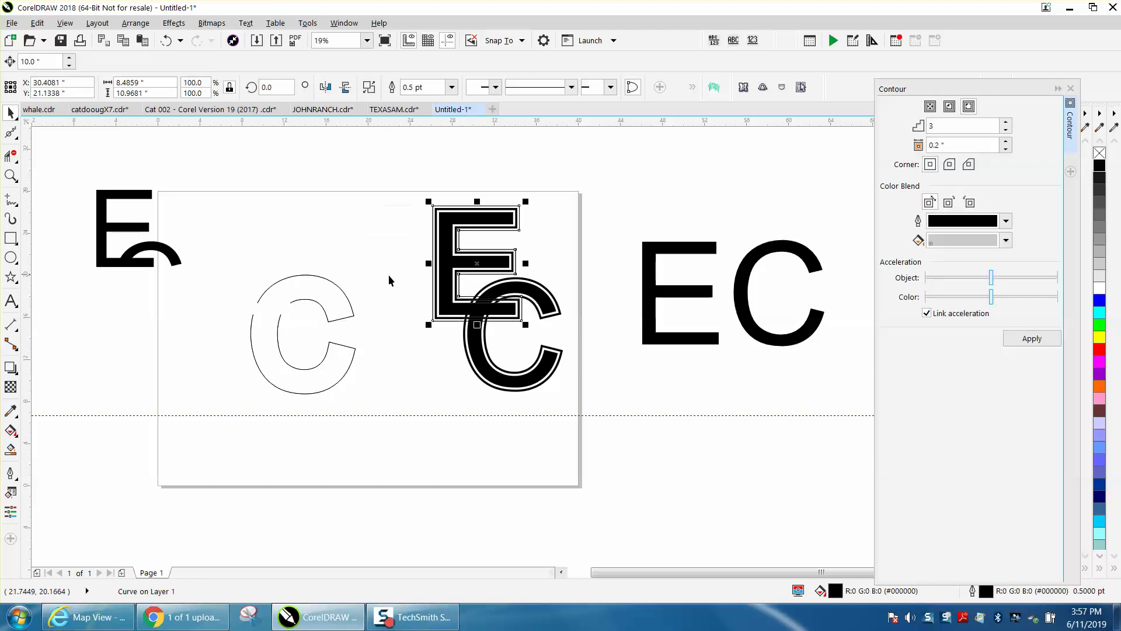
left_click(351, 318)
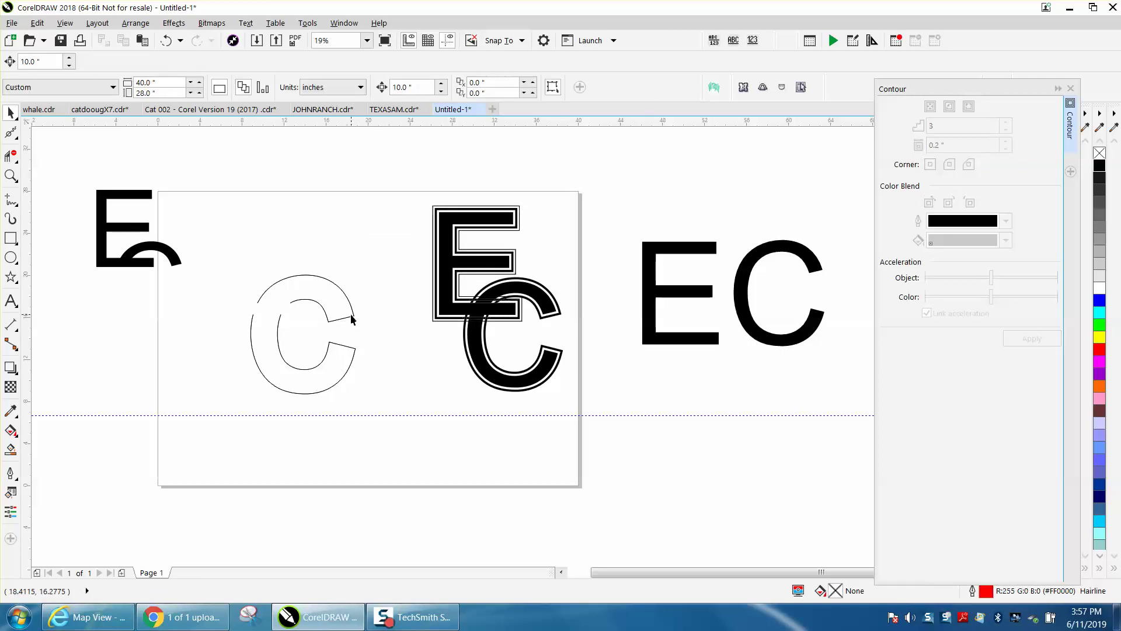
Align the thin C outline onto the contoured C and zoom in on the E–C overlap
left_click(353, 318)
key("ctrl+z")
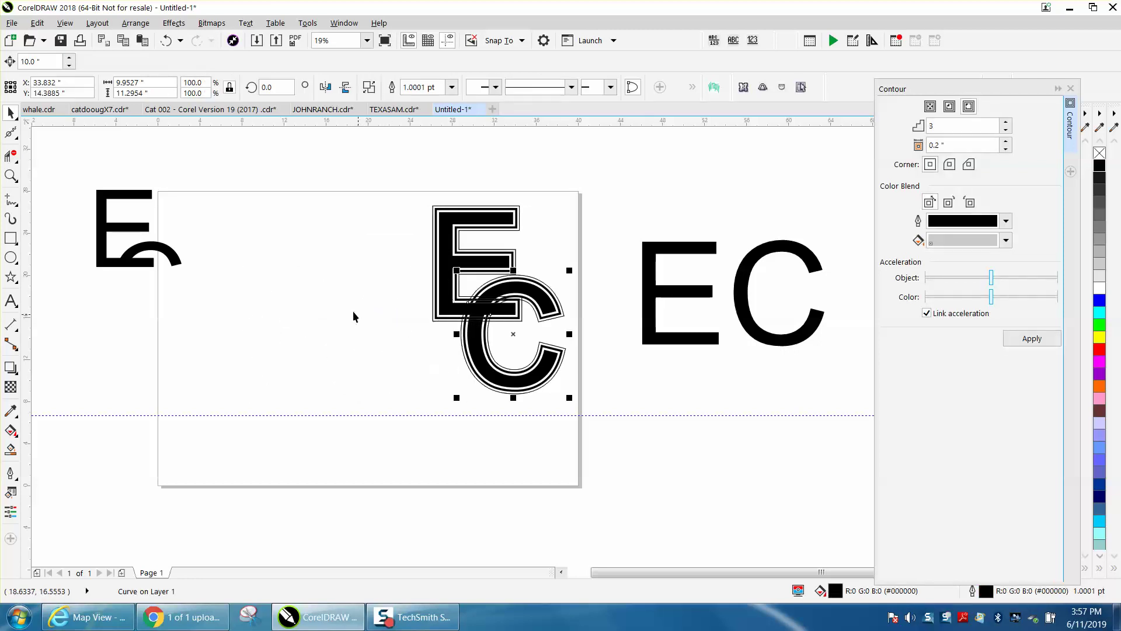
left_click(10, 175)
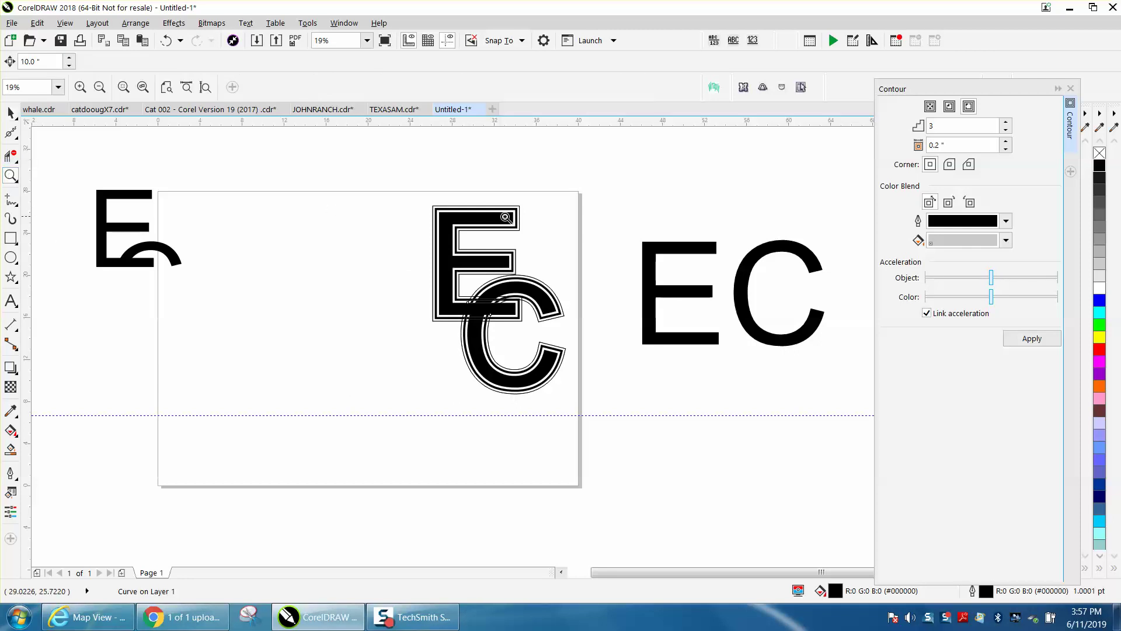
left_click_drag(409, 180, 656, 408)
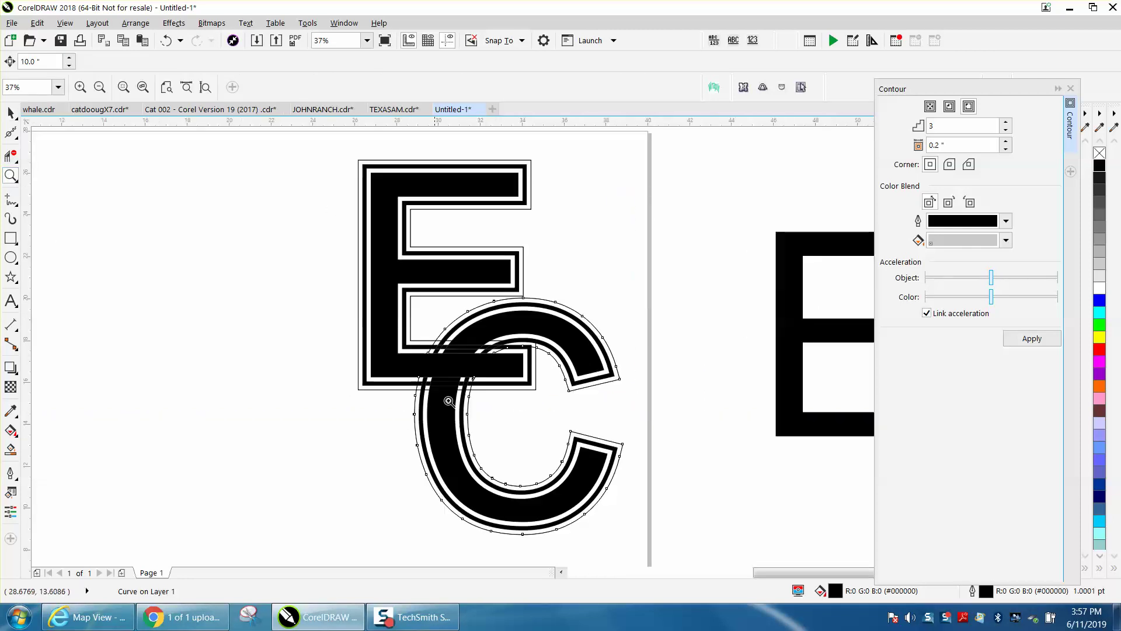
left_click_drag(403, 305, 582, 424)
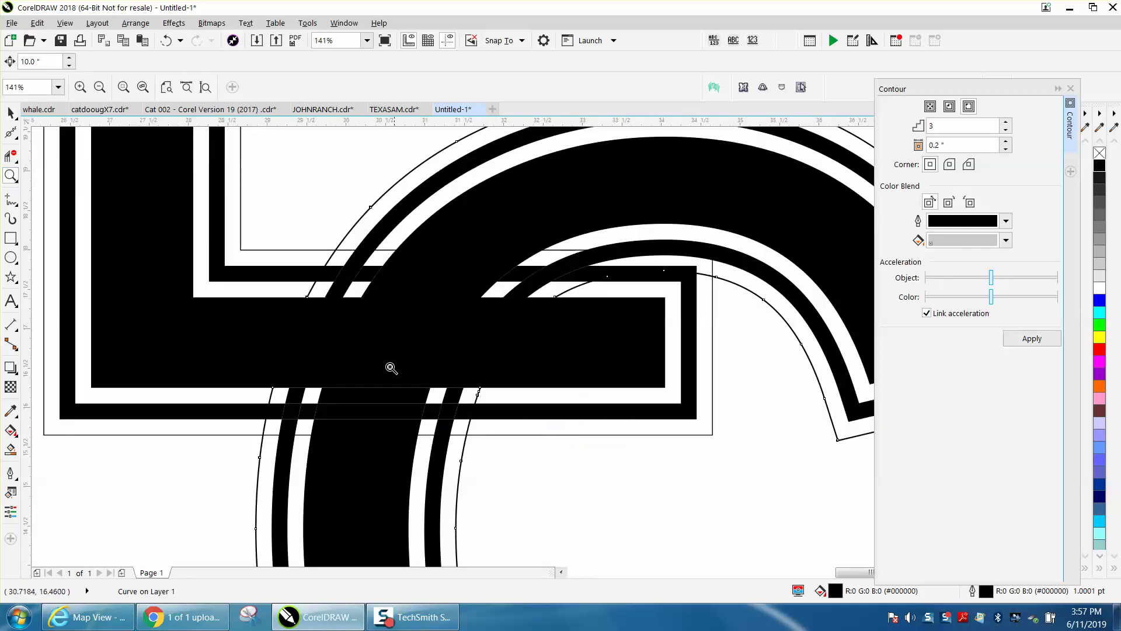
Cut the C's curves with the Knife tool wherever they cross into the E
left_click(11, 156)
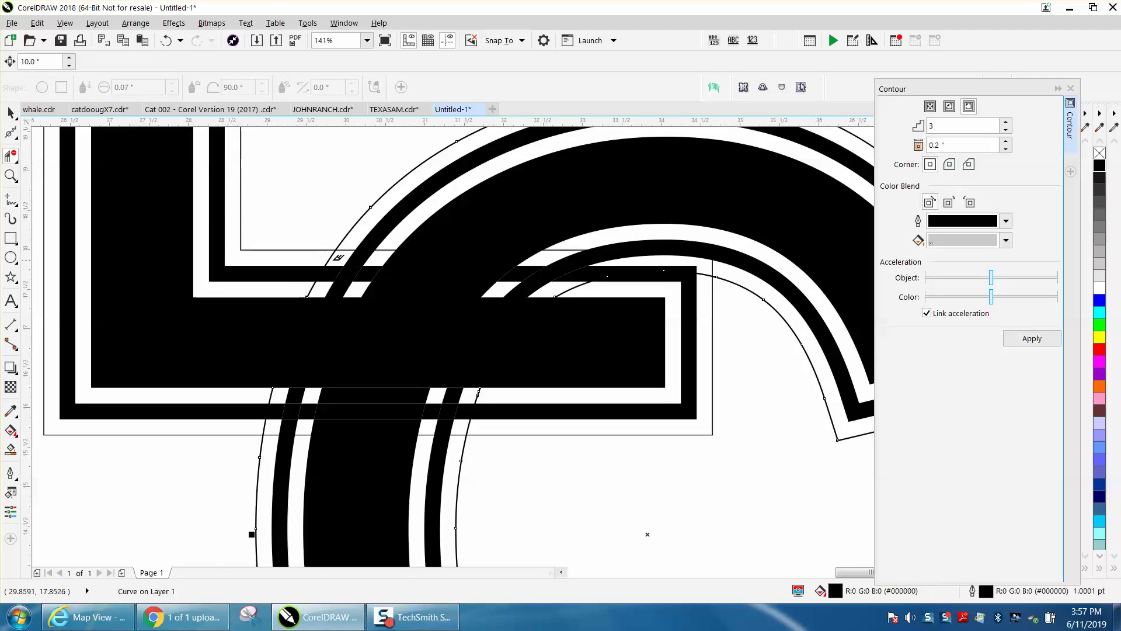
left_click_drag(333, 252, 326, 278)
left_click(268, 403)
left_click(265, 417)
left_click(475, 403)
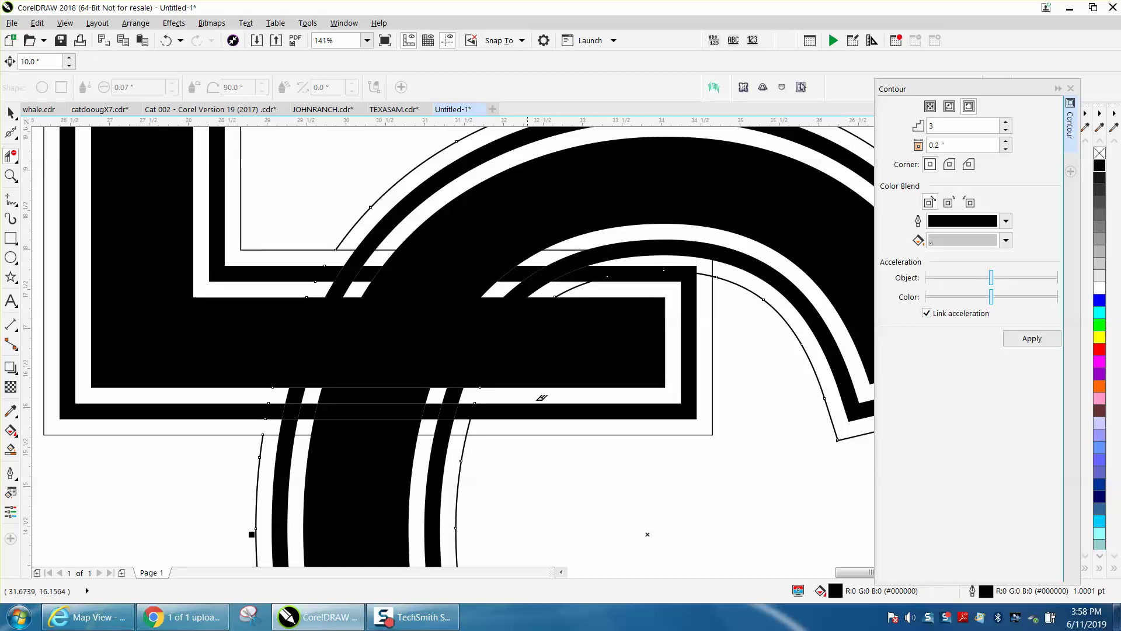
left_click(590, 281)
left_click(713, 272)
Cut the C's outer contour outline at the overlap, redoing the cut once
scroll(685, 297, "down", 2)
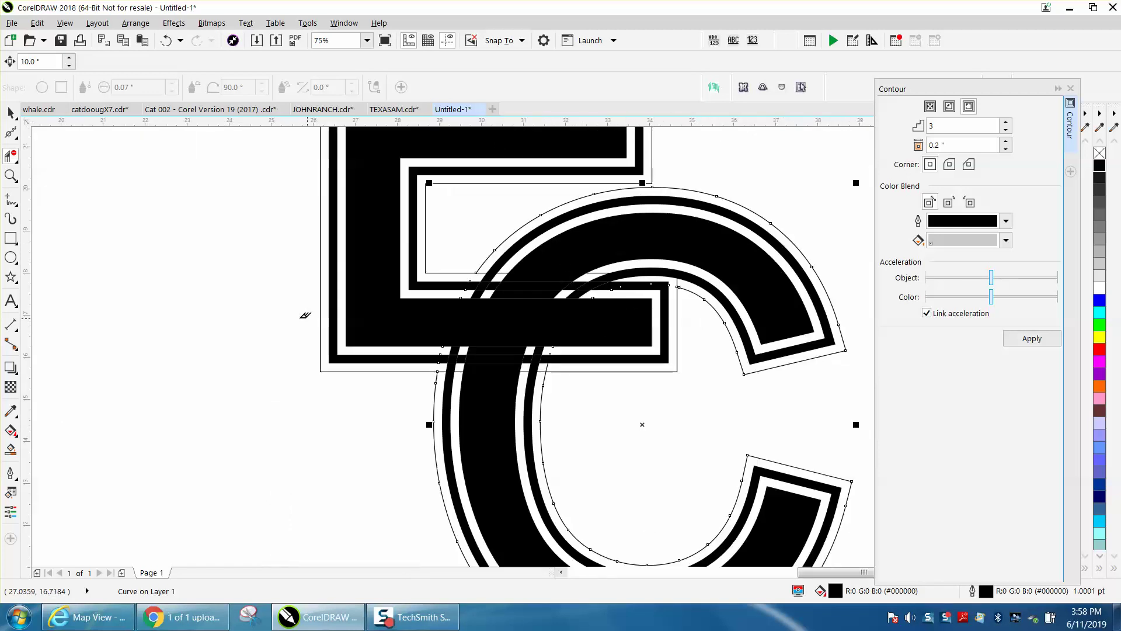
left_click(555, 363)
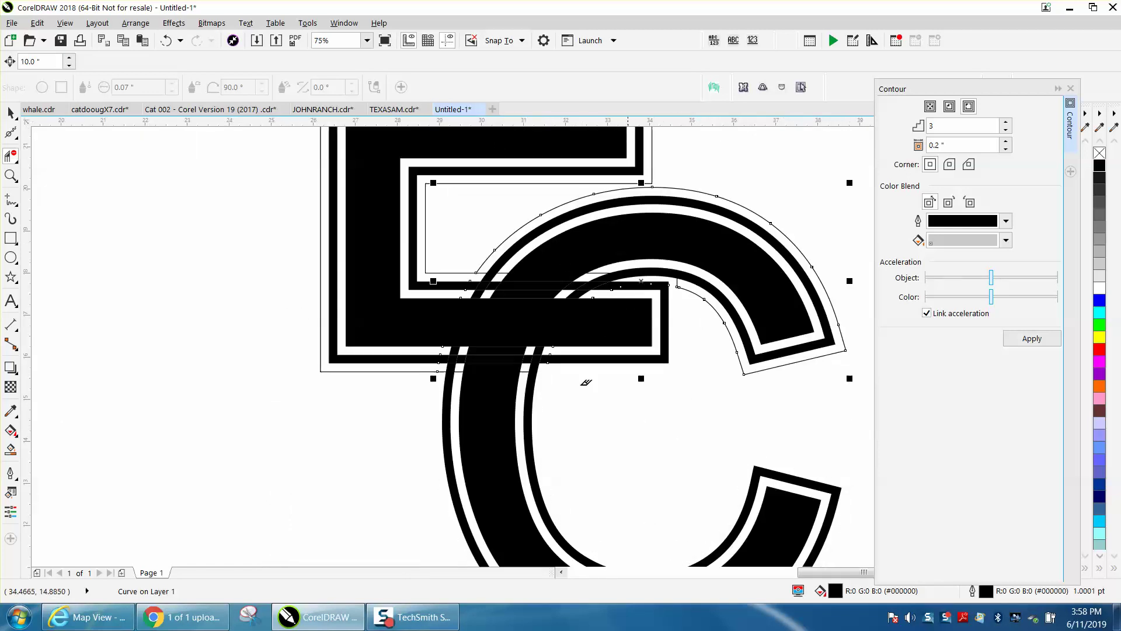
left_click(166, 41)
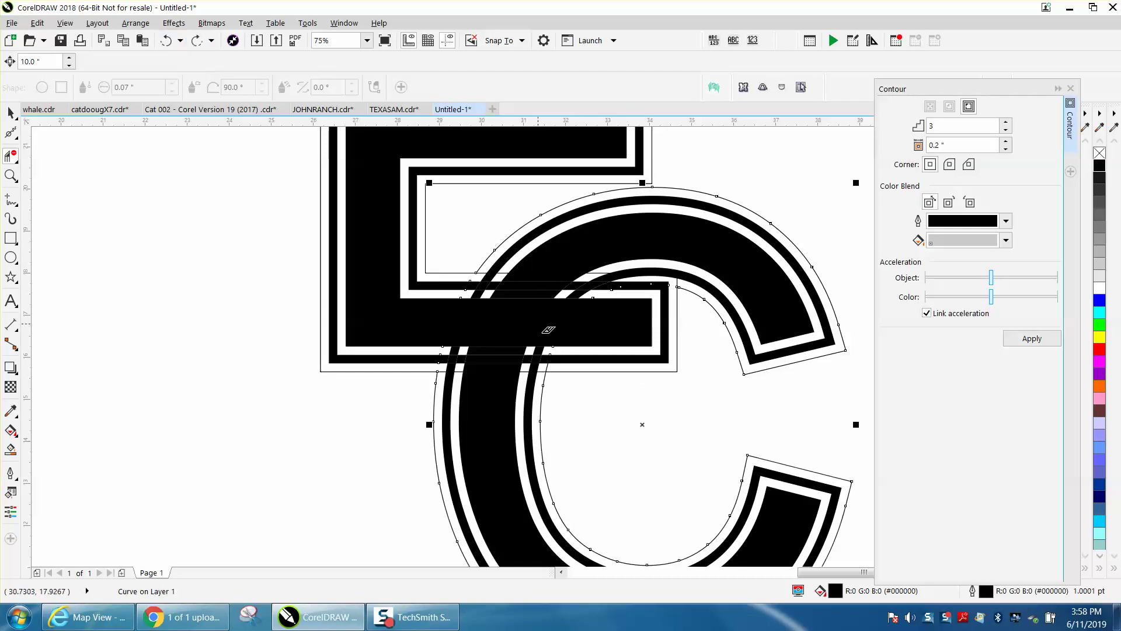
left_click(555, 364)
scroll(338, 265, "down", 1)
scroll(269, 228, "down", 1)
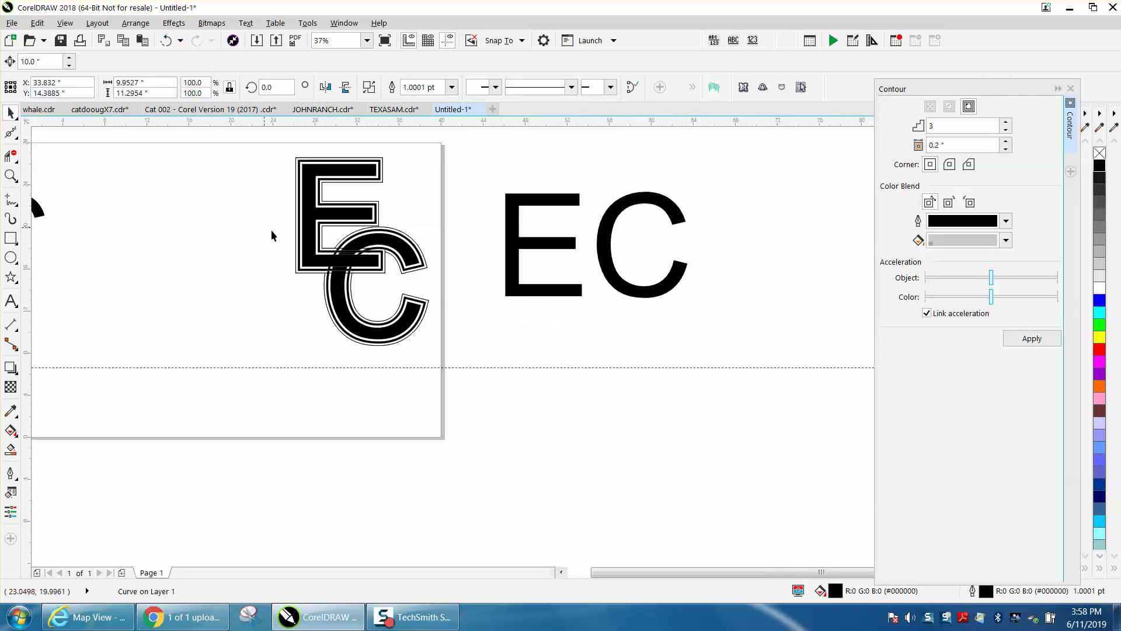
key("z")
left_click_drag(260, 145, 500, 375)
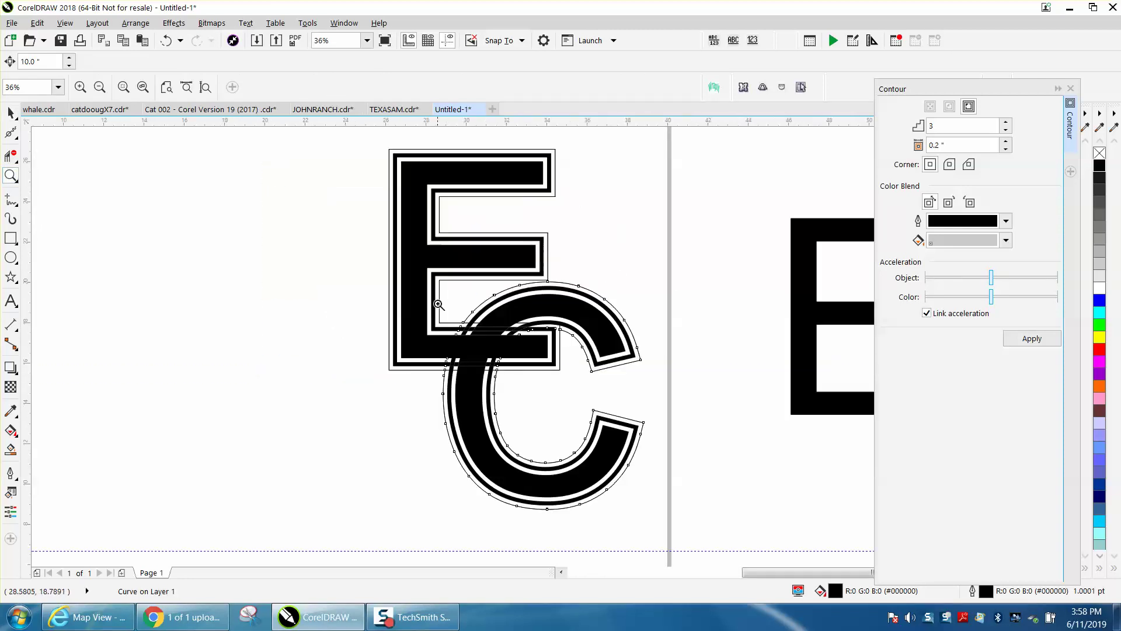
left_click_drag(363, 258, 719, 413)
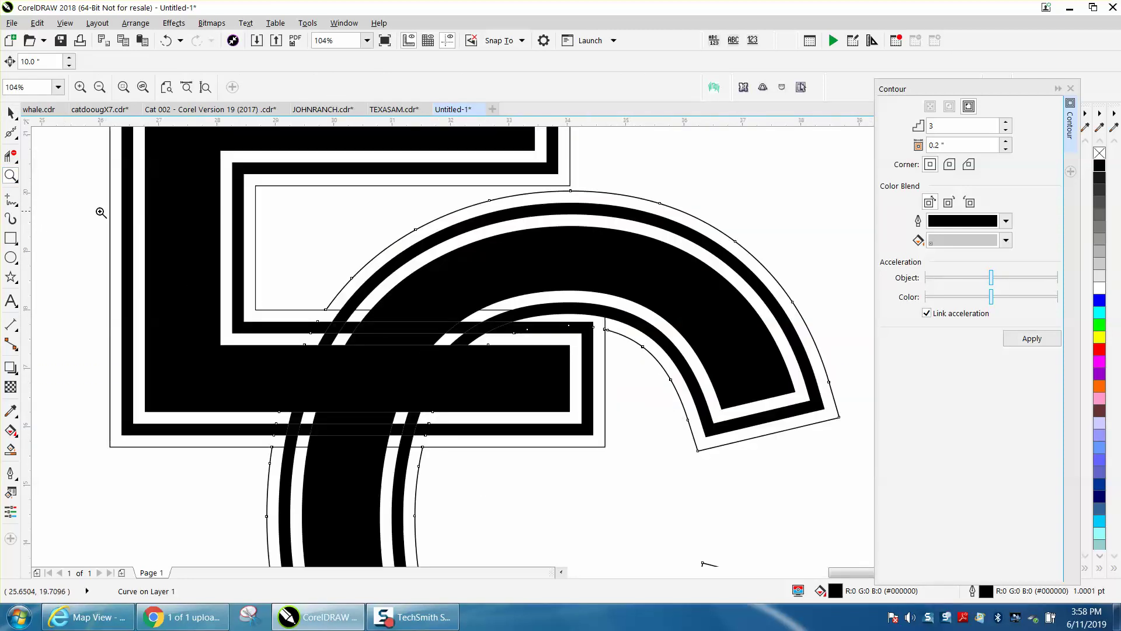
left_click(13, 155)
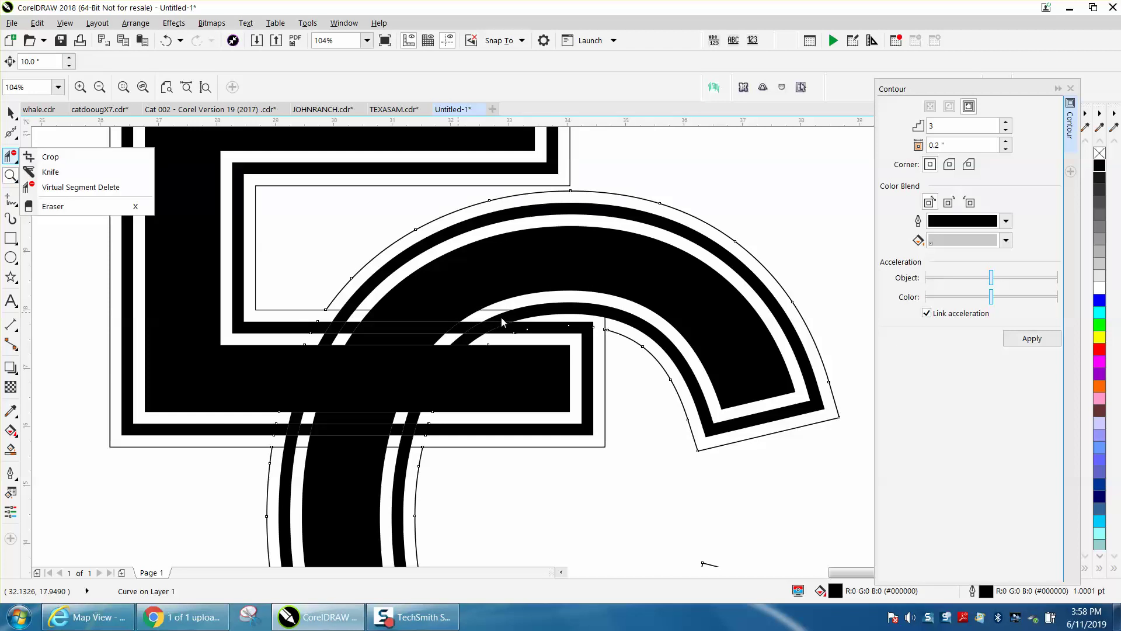
left_click(35, 206)
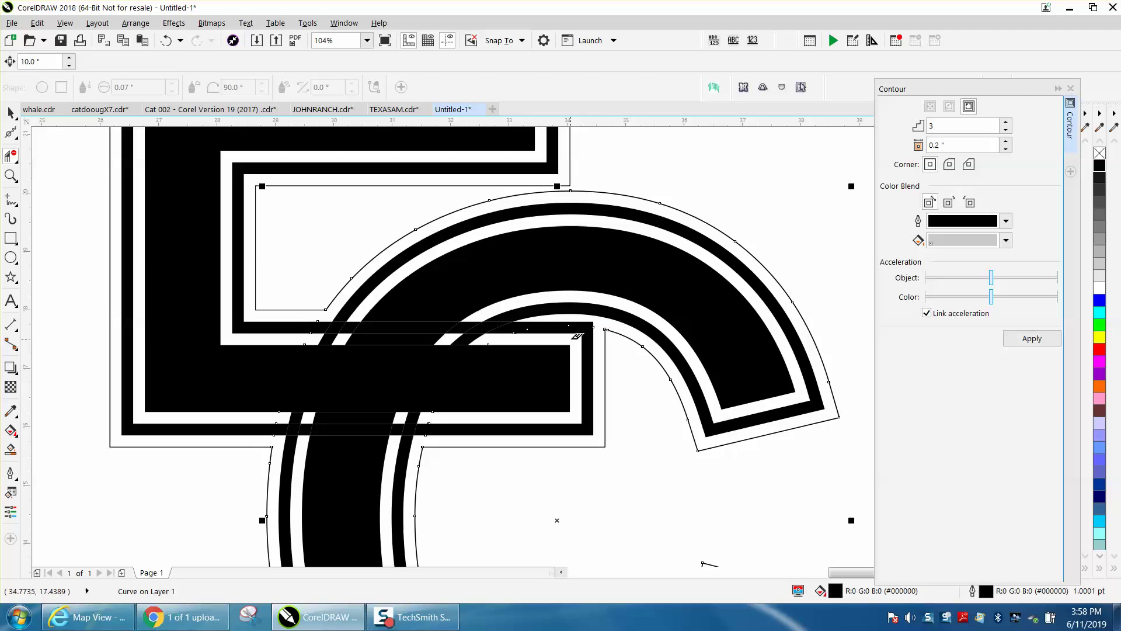
scroll(608, 319, "down", 2)
scroll(523, 336, "down", 2)
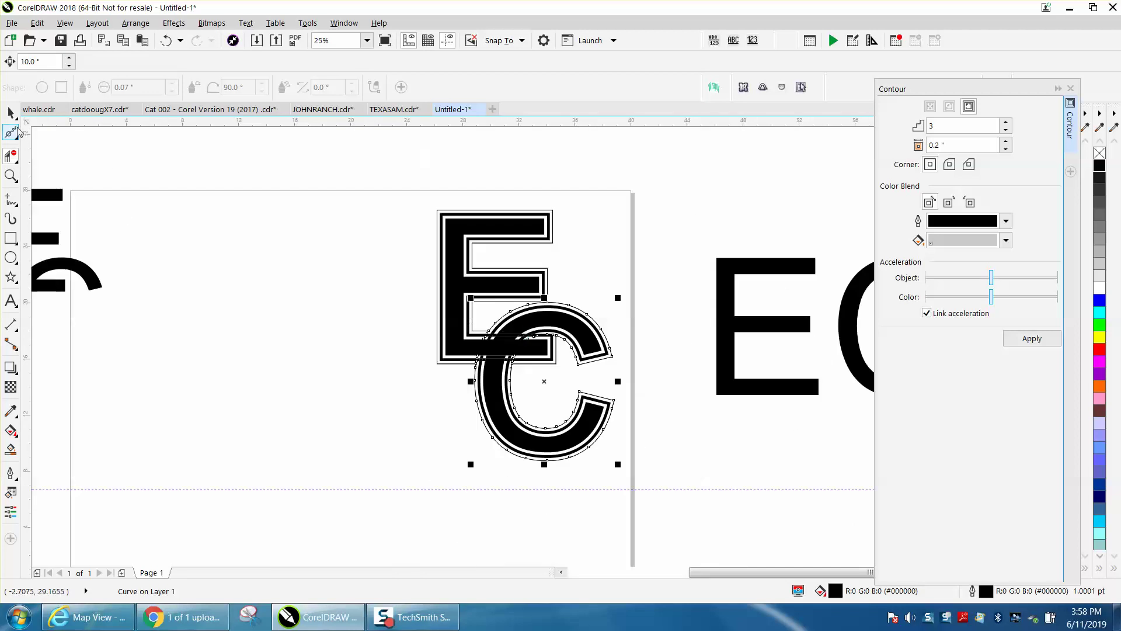
left_click(10, 112)
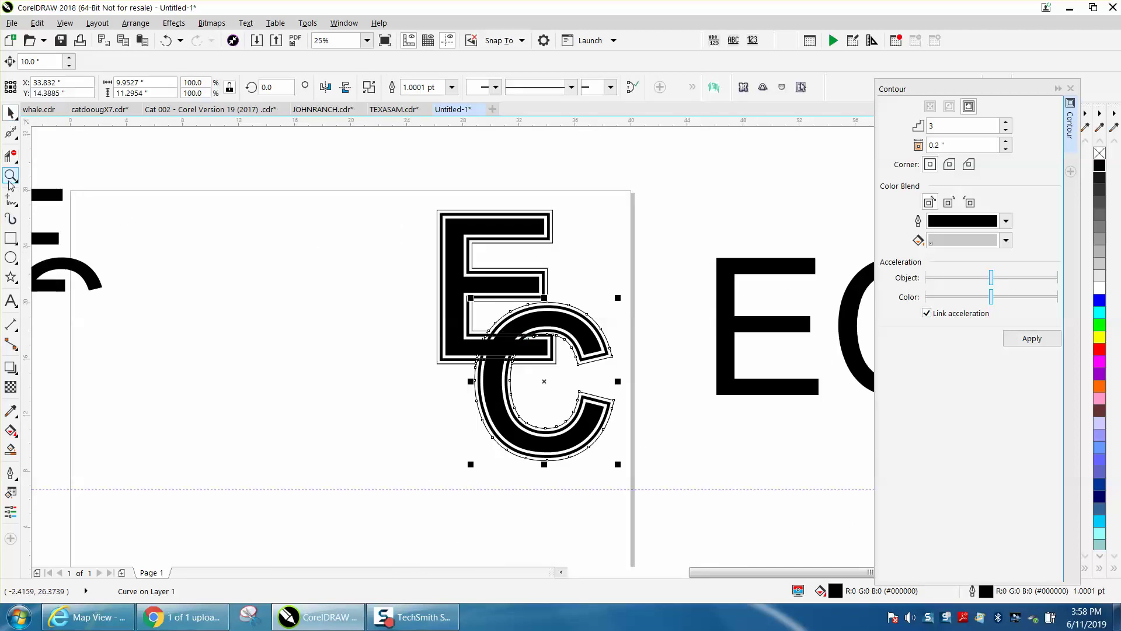
left_click(11, 175)
left_click_drag(420, 198, 675, 493)
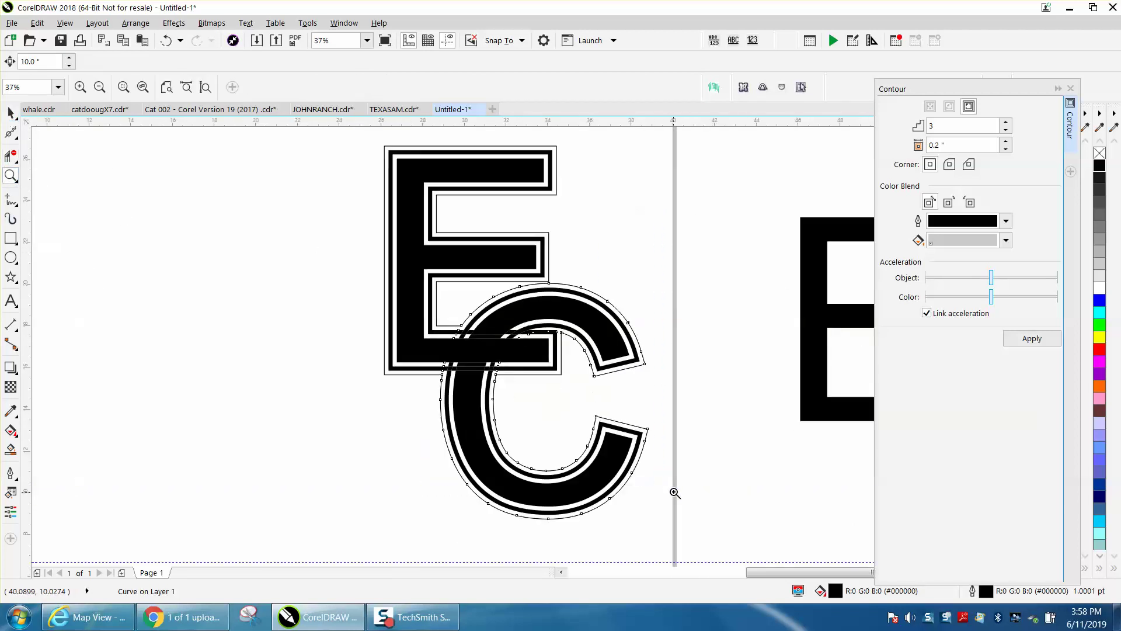
left_click_drag(415, 305, 593, 380)
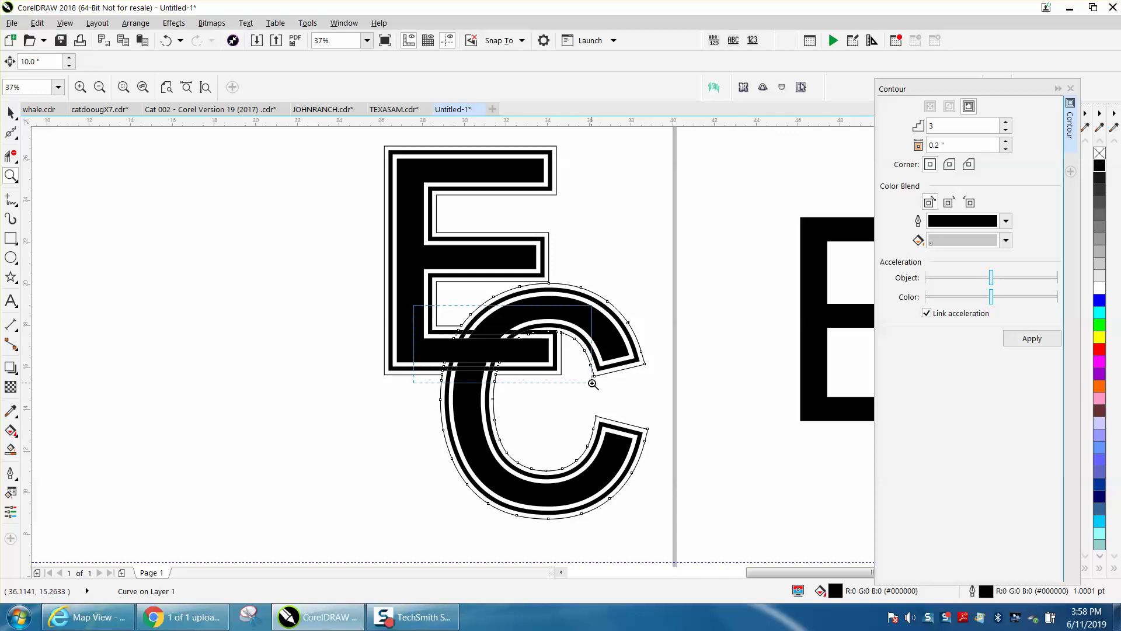
scroll(574, 354, "down", 4)
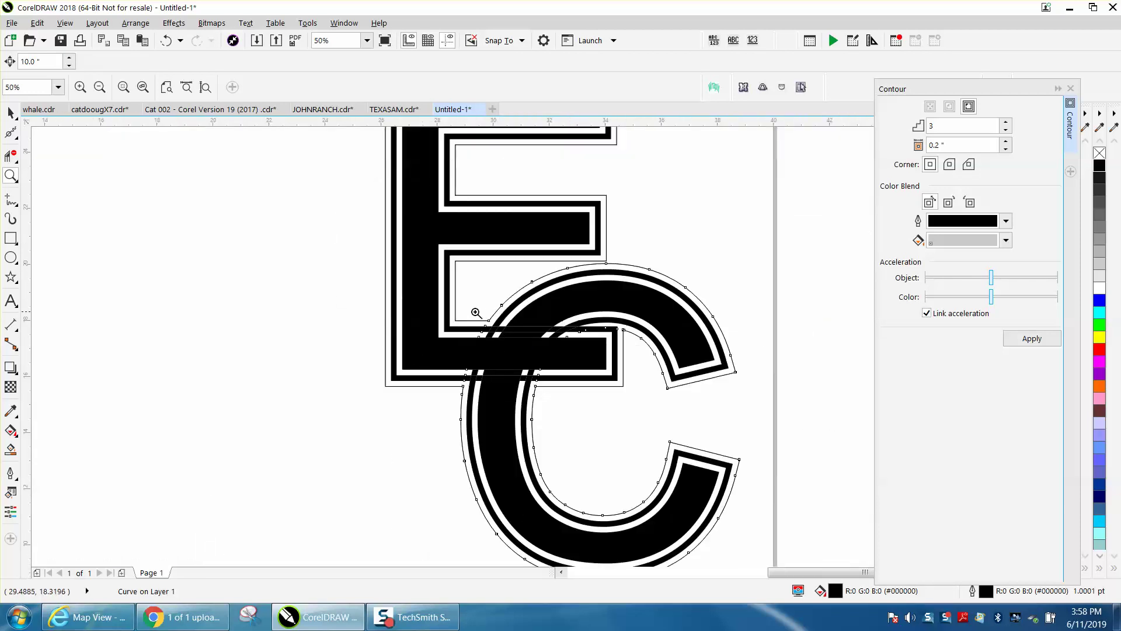
Combine all 41 contoured EC pieces, duplicate the curve 10 inches left, and add a 1-step contour
left_click(9, 115)
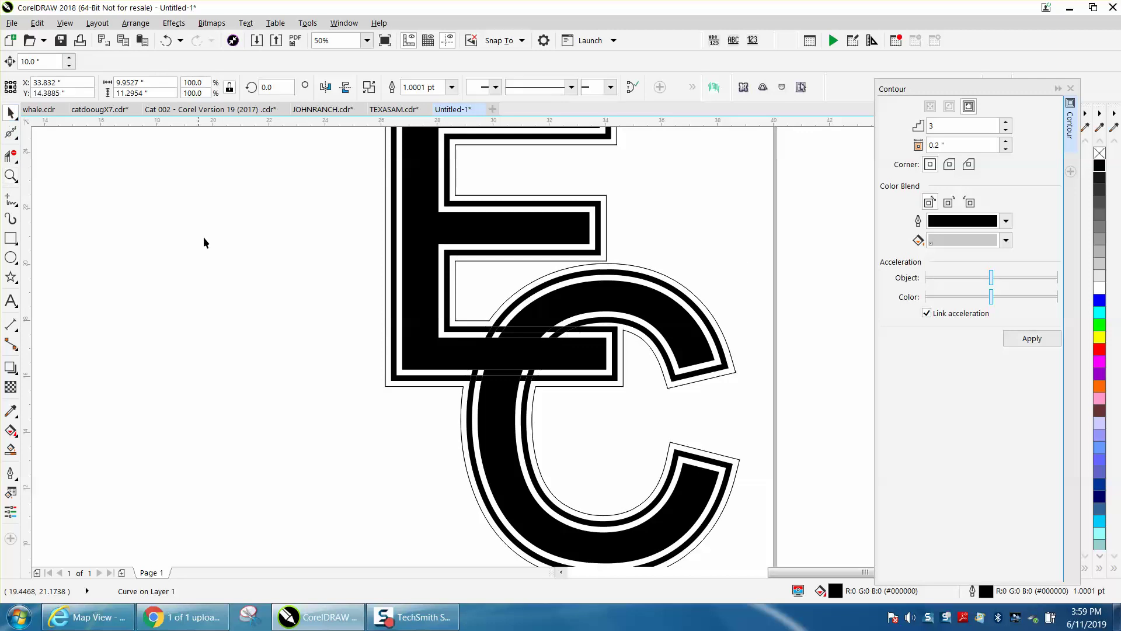
left_click(205, 244)
scroll(202, 244, "down", 2)
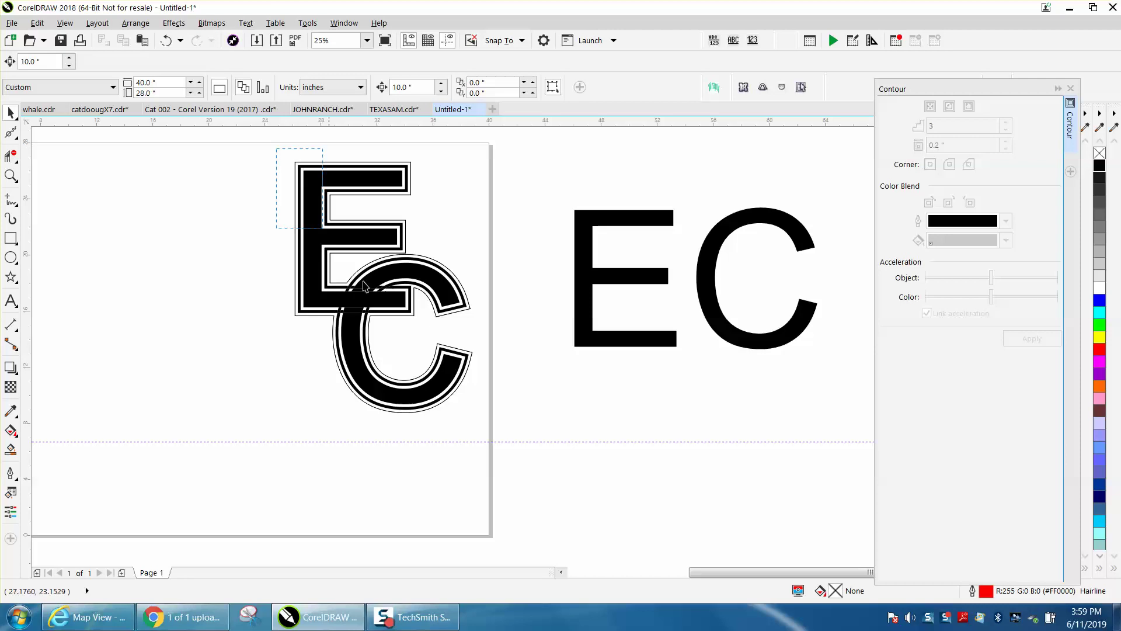
left_click_drag(363, 286, 508, 416)
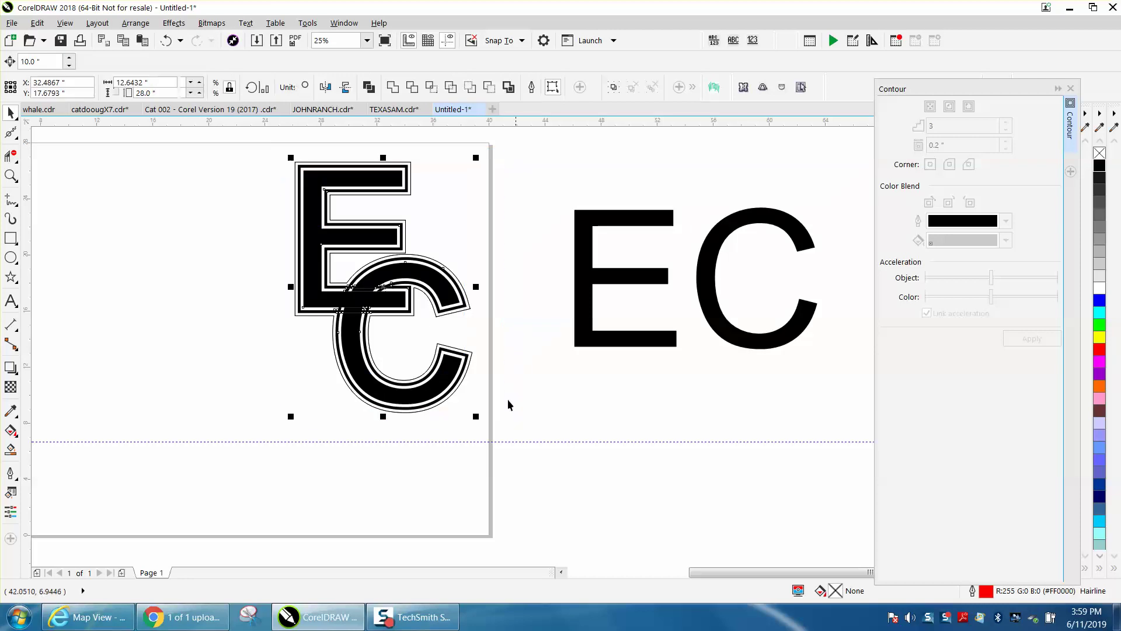
left_click(509, 88)
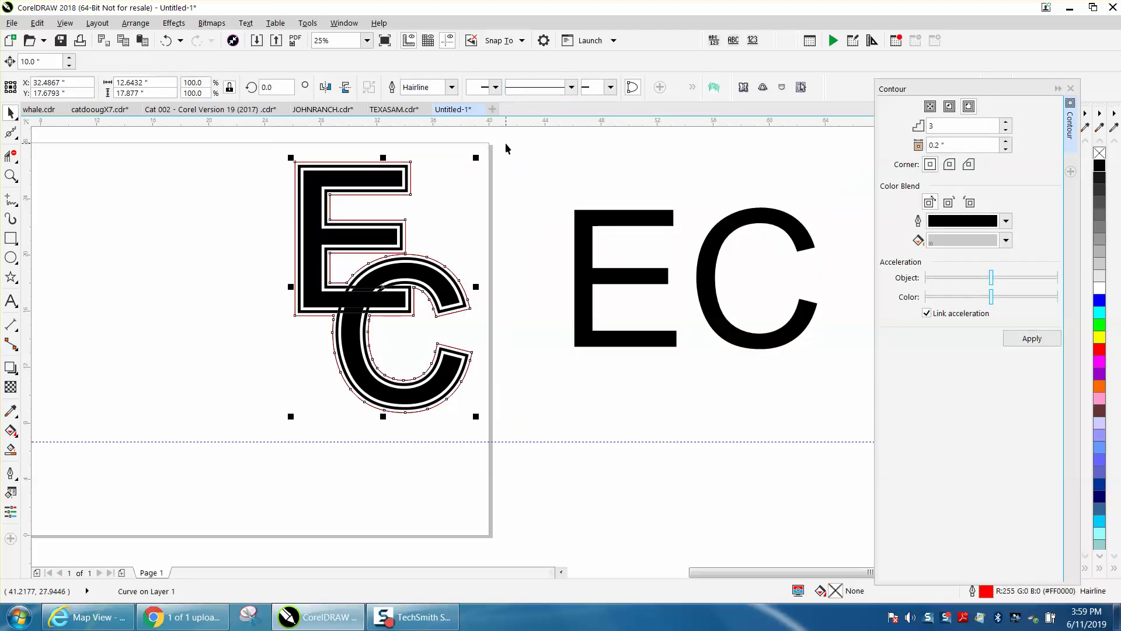
key("Left")
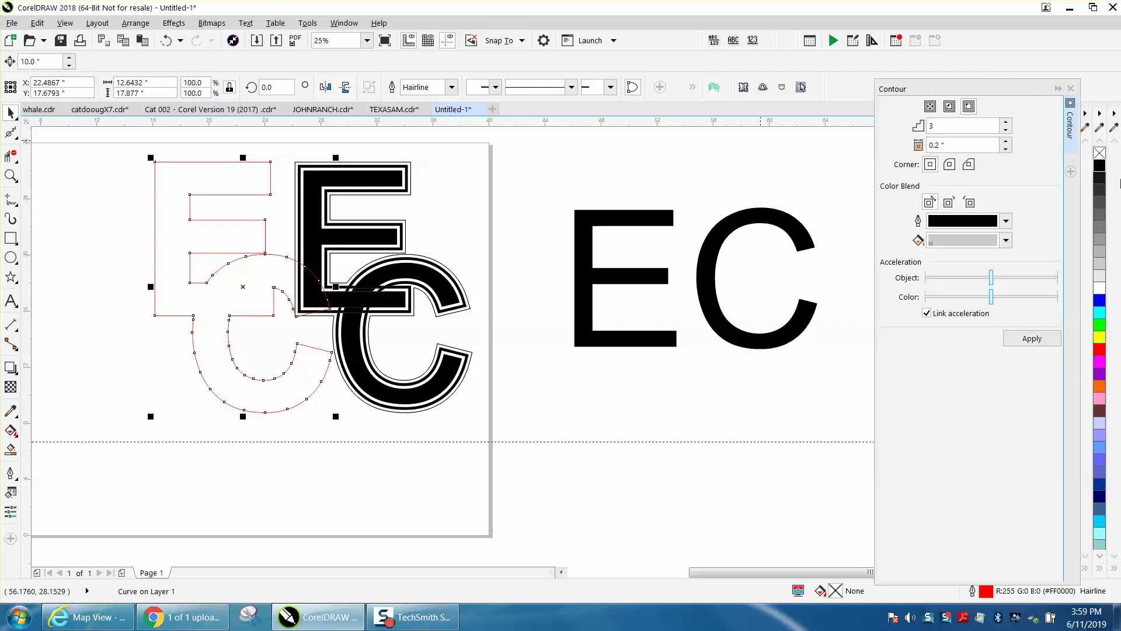
left_click(1007, 131)
left_click(1007, 131)
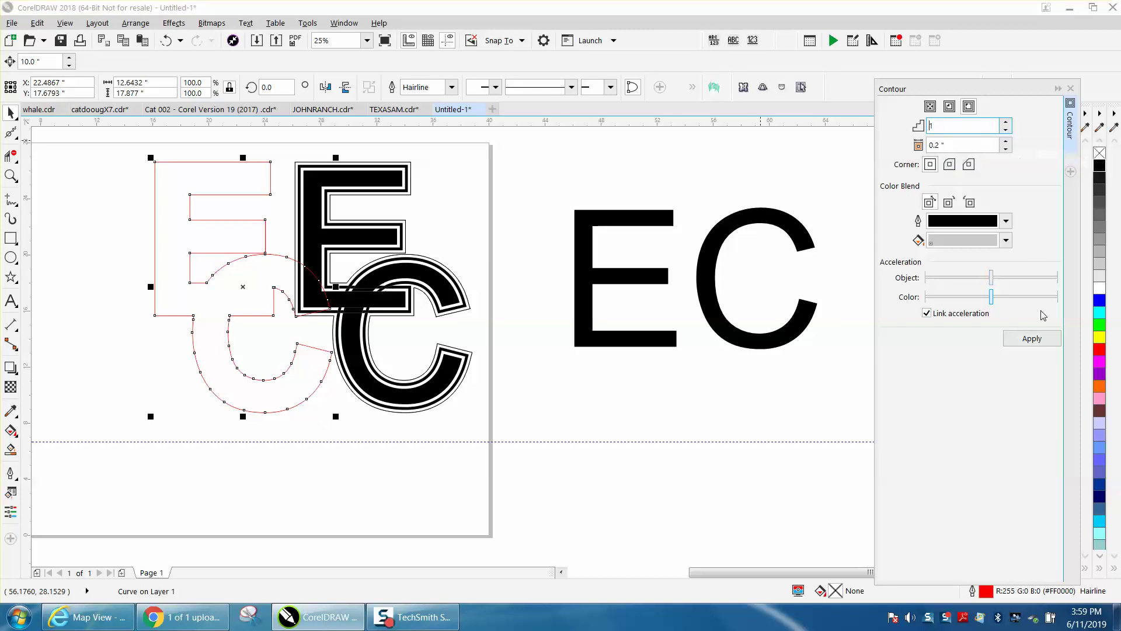
left_click(1034, 343)
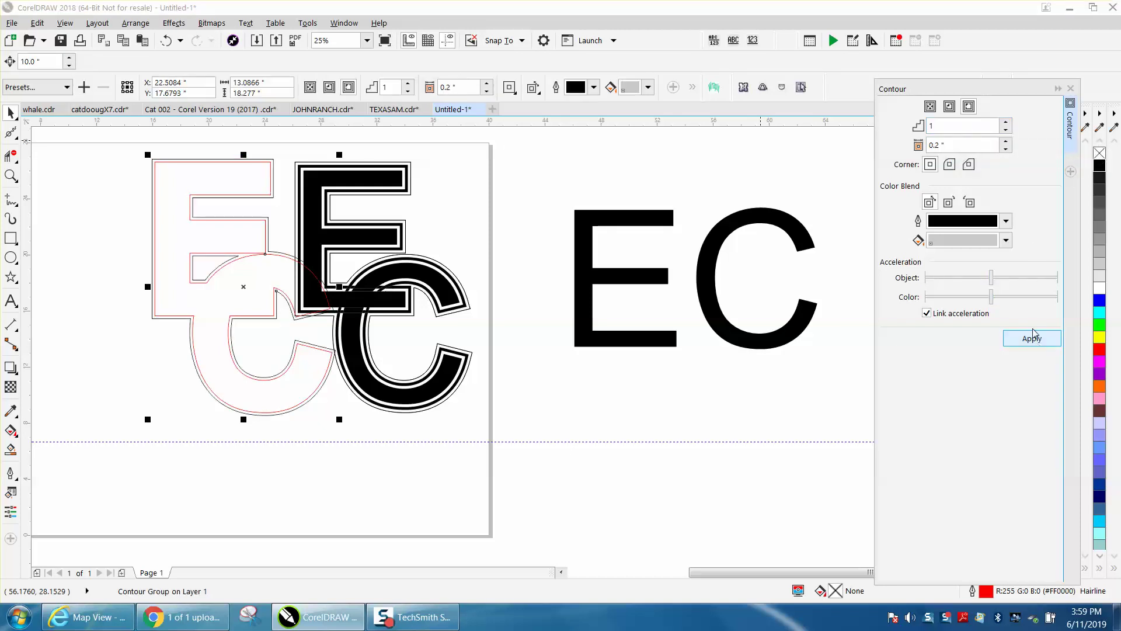
Break the contour group apart and move the red outline copy aside
left_click(139, 23)
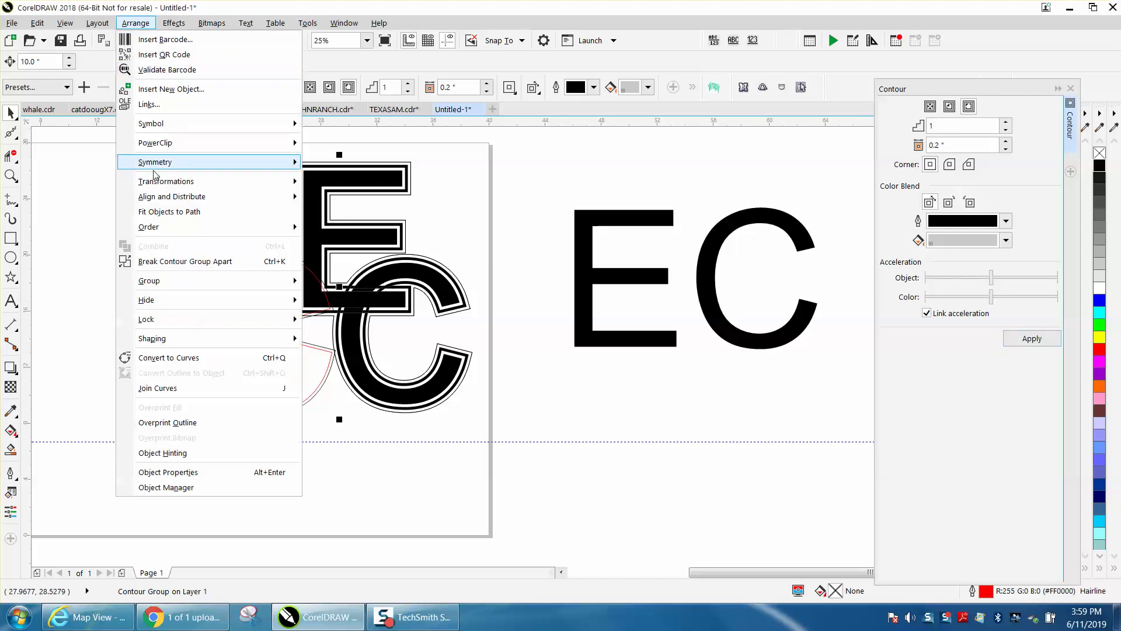
left_click(175, 261)
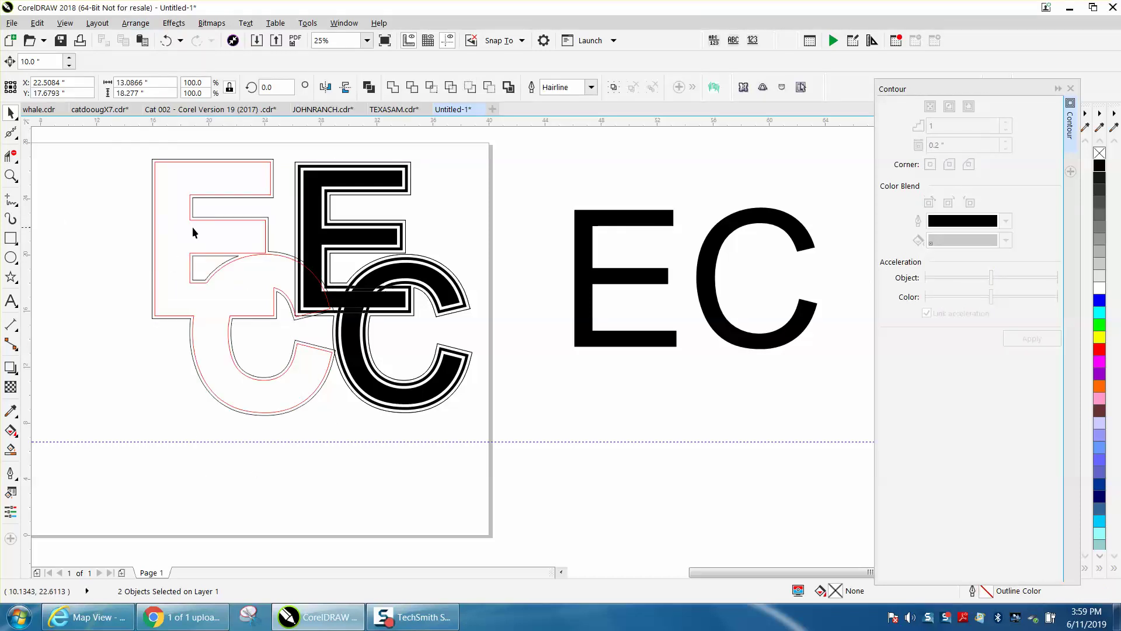
key("Left")
key("Left")
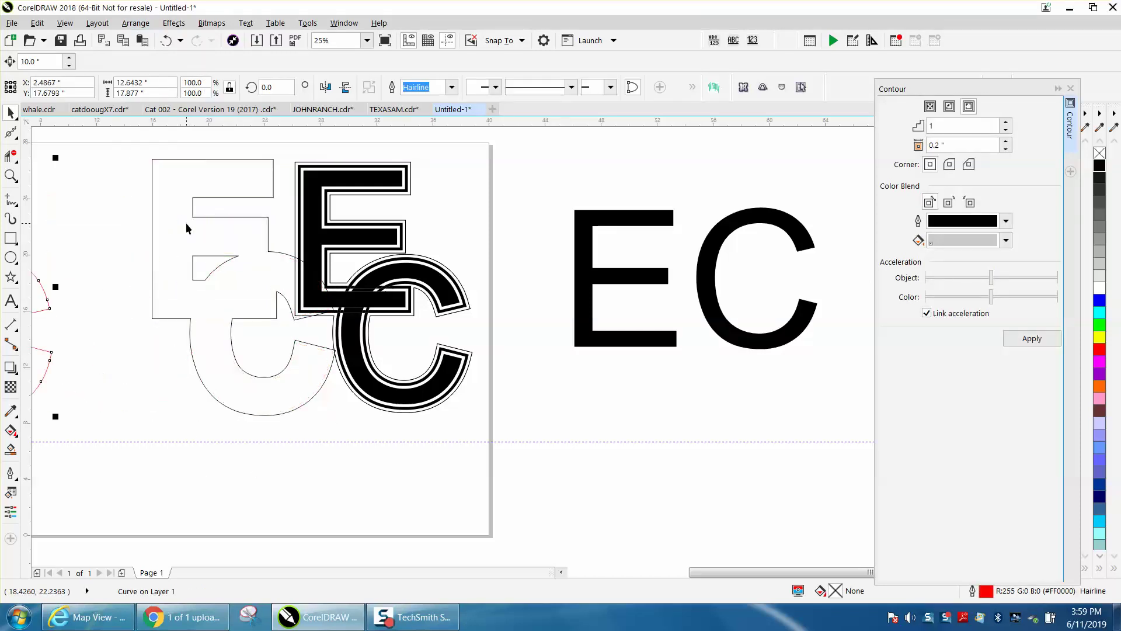
Give the new outer border a 1.0 pt outline and fit it around the black EC monogram
left_click(228, 255)
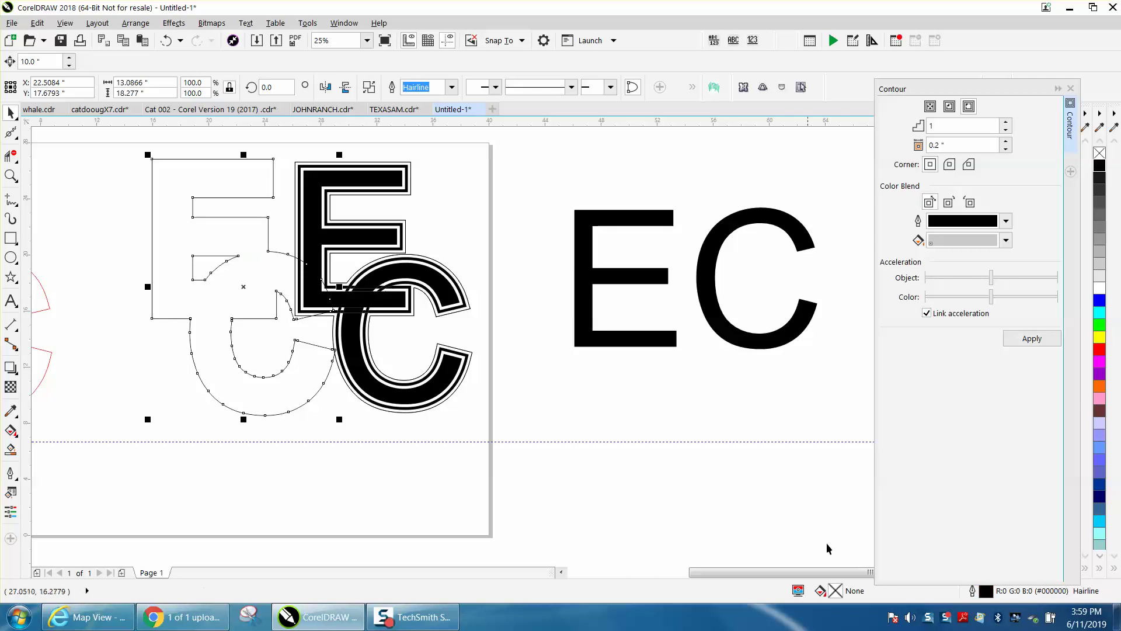
double_click(984, 592)
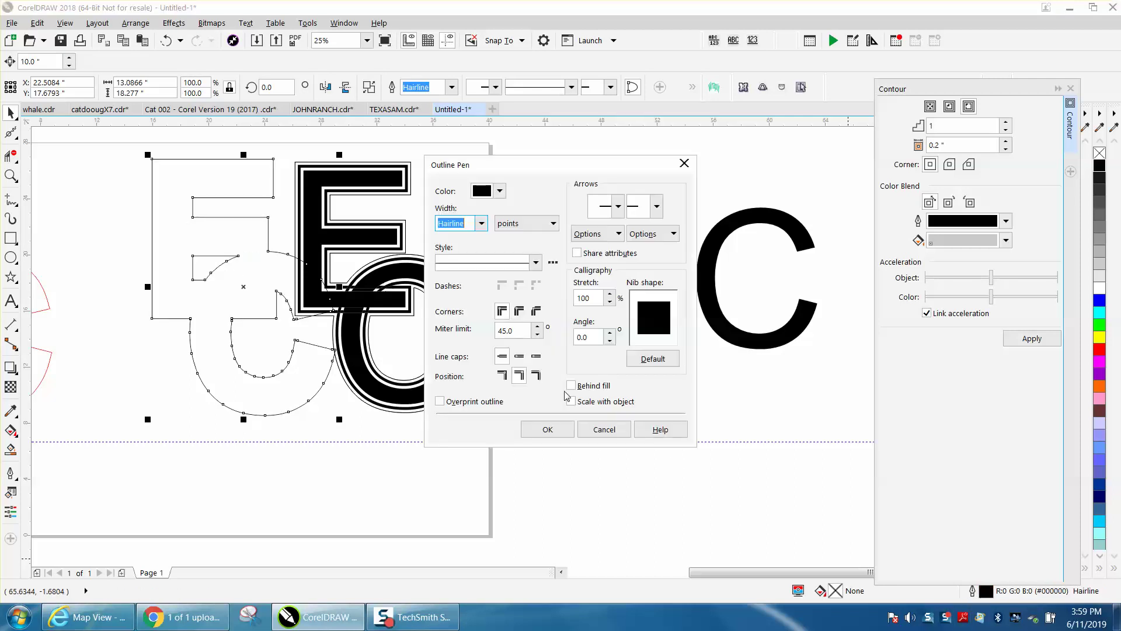
left_click(482, 224)
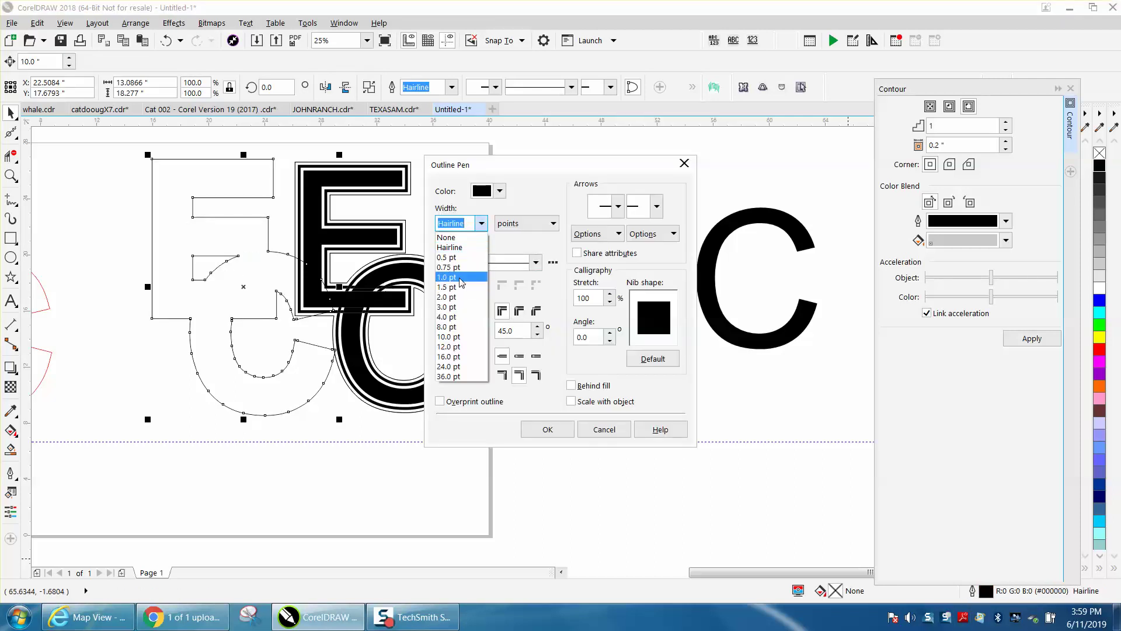
left_click(477, 314)
left_click(548, 430)
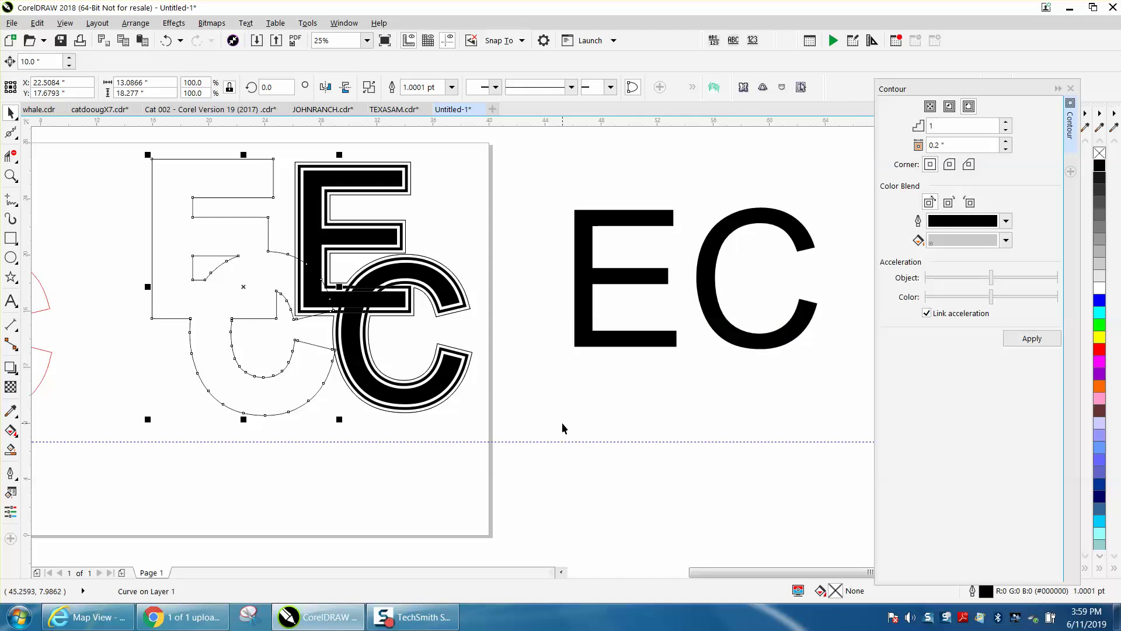
key("Right")
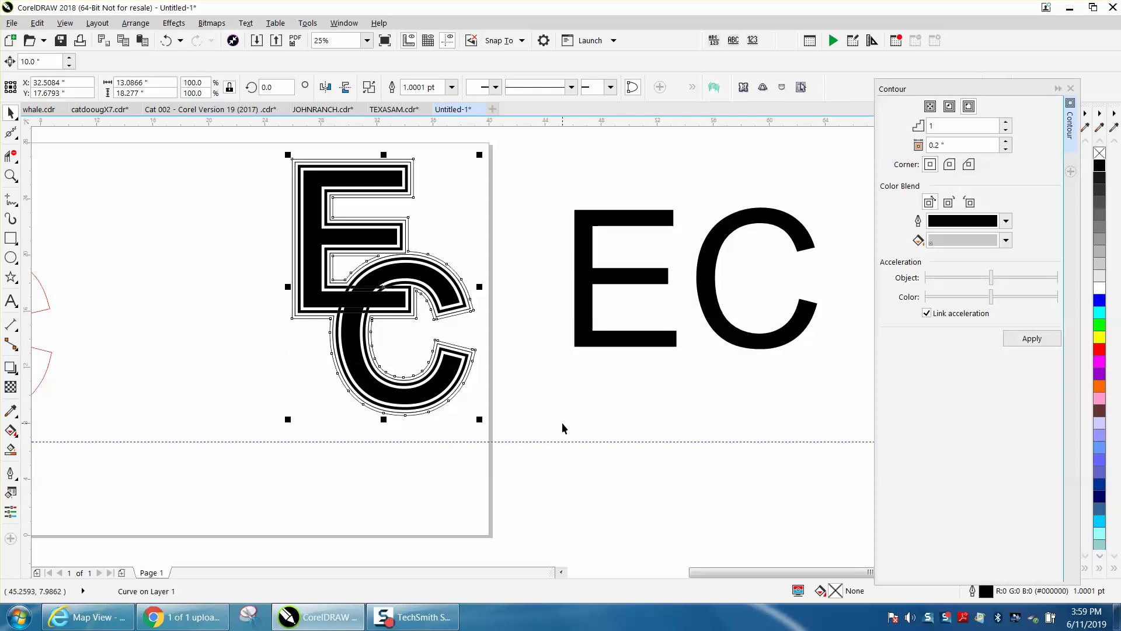
left_click(10, 176)
left_click_drag(285, 153, 555, 374)
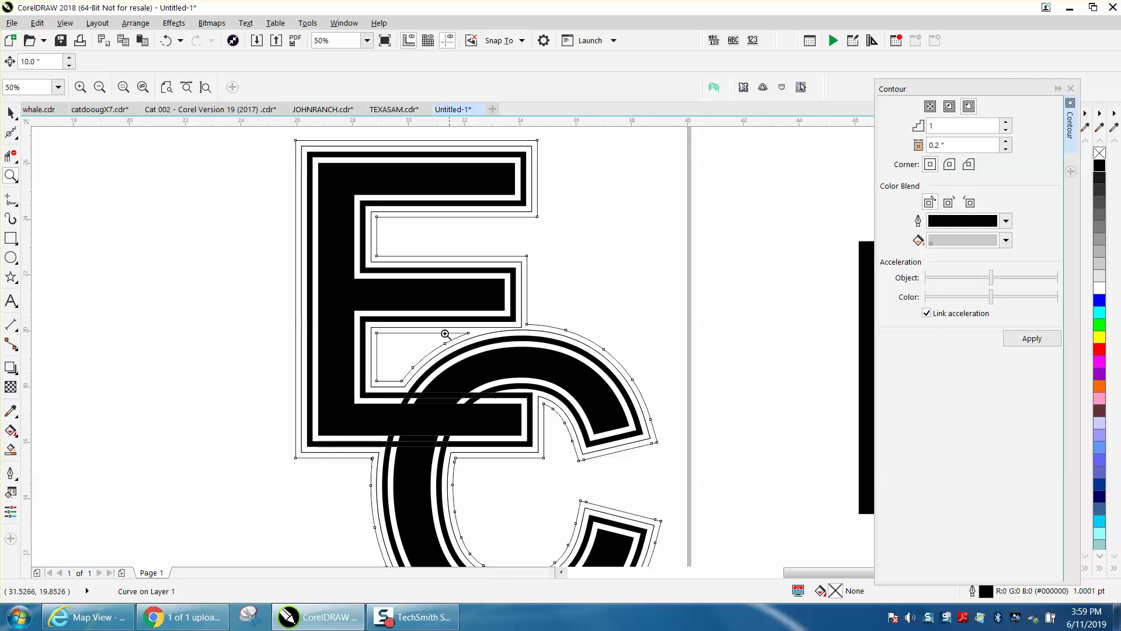
right_click(438, 330)
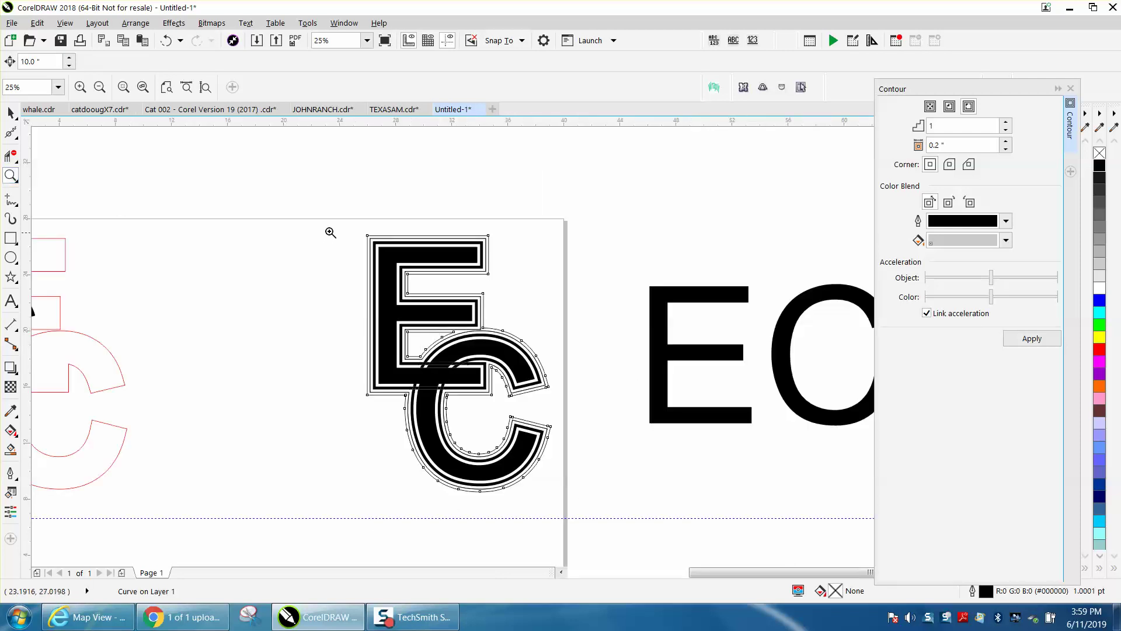
left_click_drag(333, 226, 601, 510)
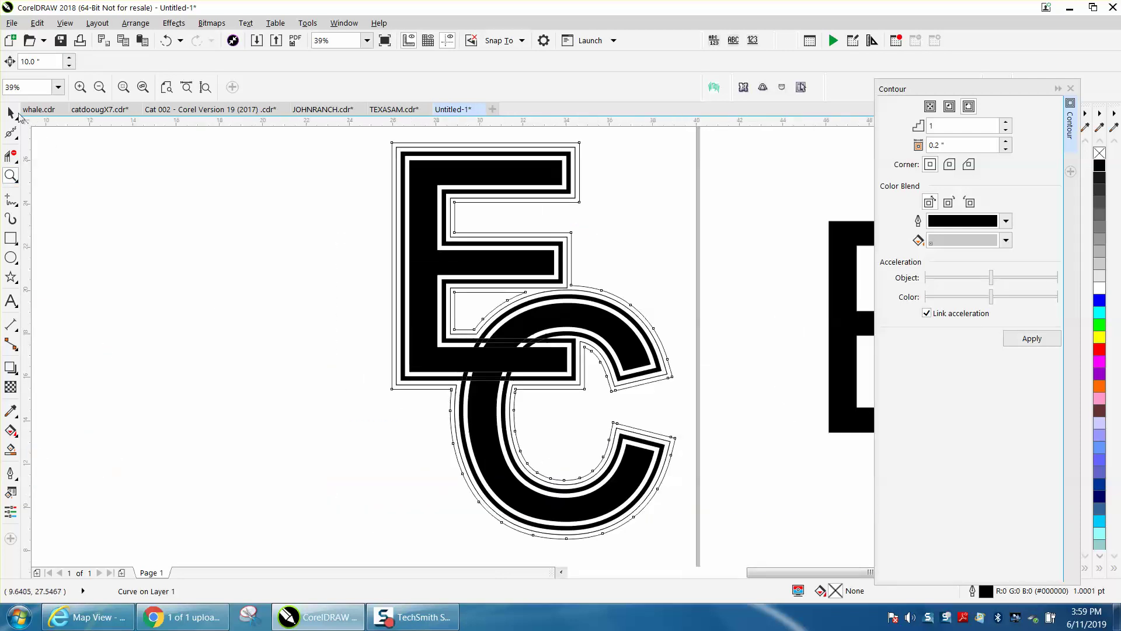
key("space")
key("Escape")
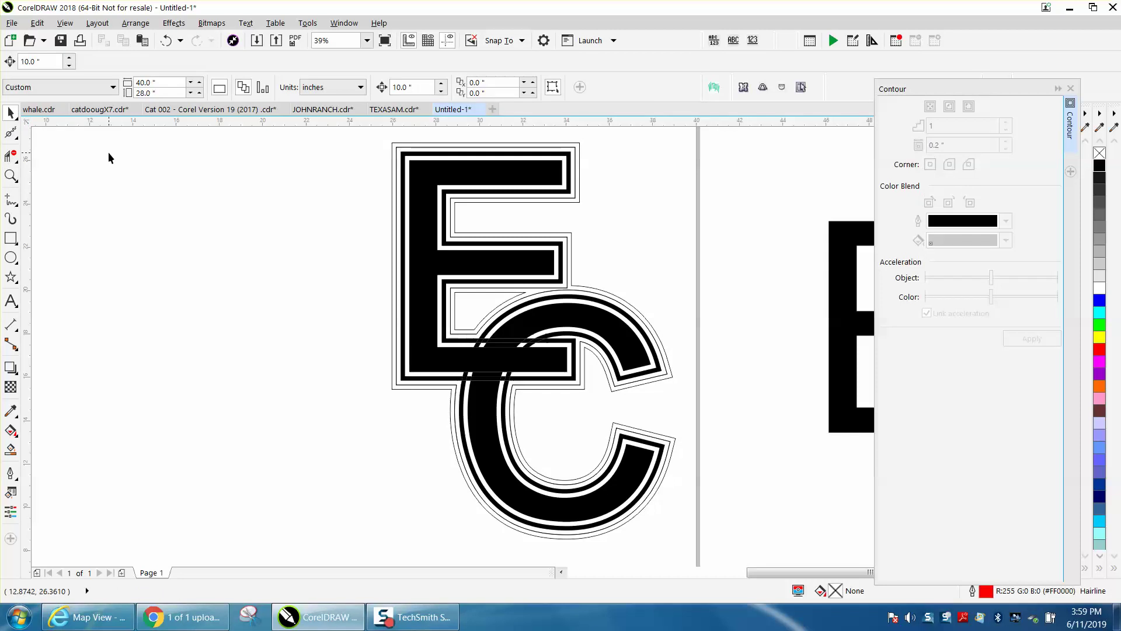